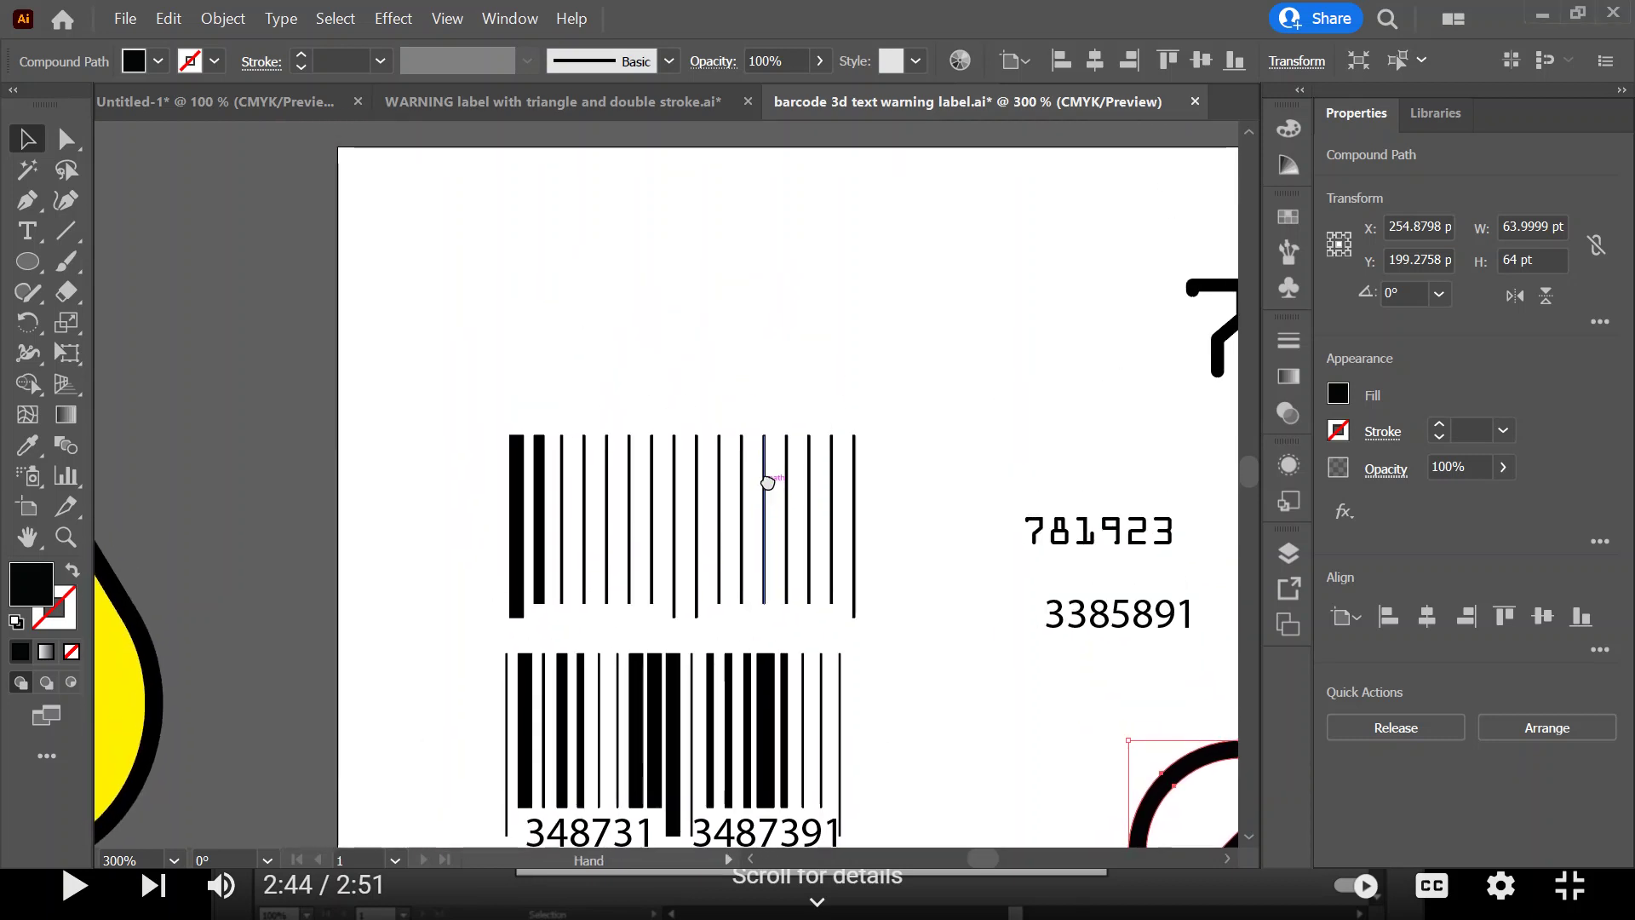
Select the sample ISBN barcode to inspect it, then return the view to the upper barcodes
drag(939, 695, 985, 274)
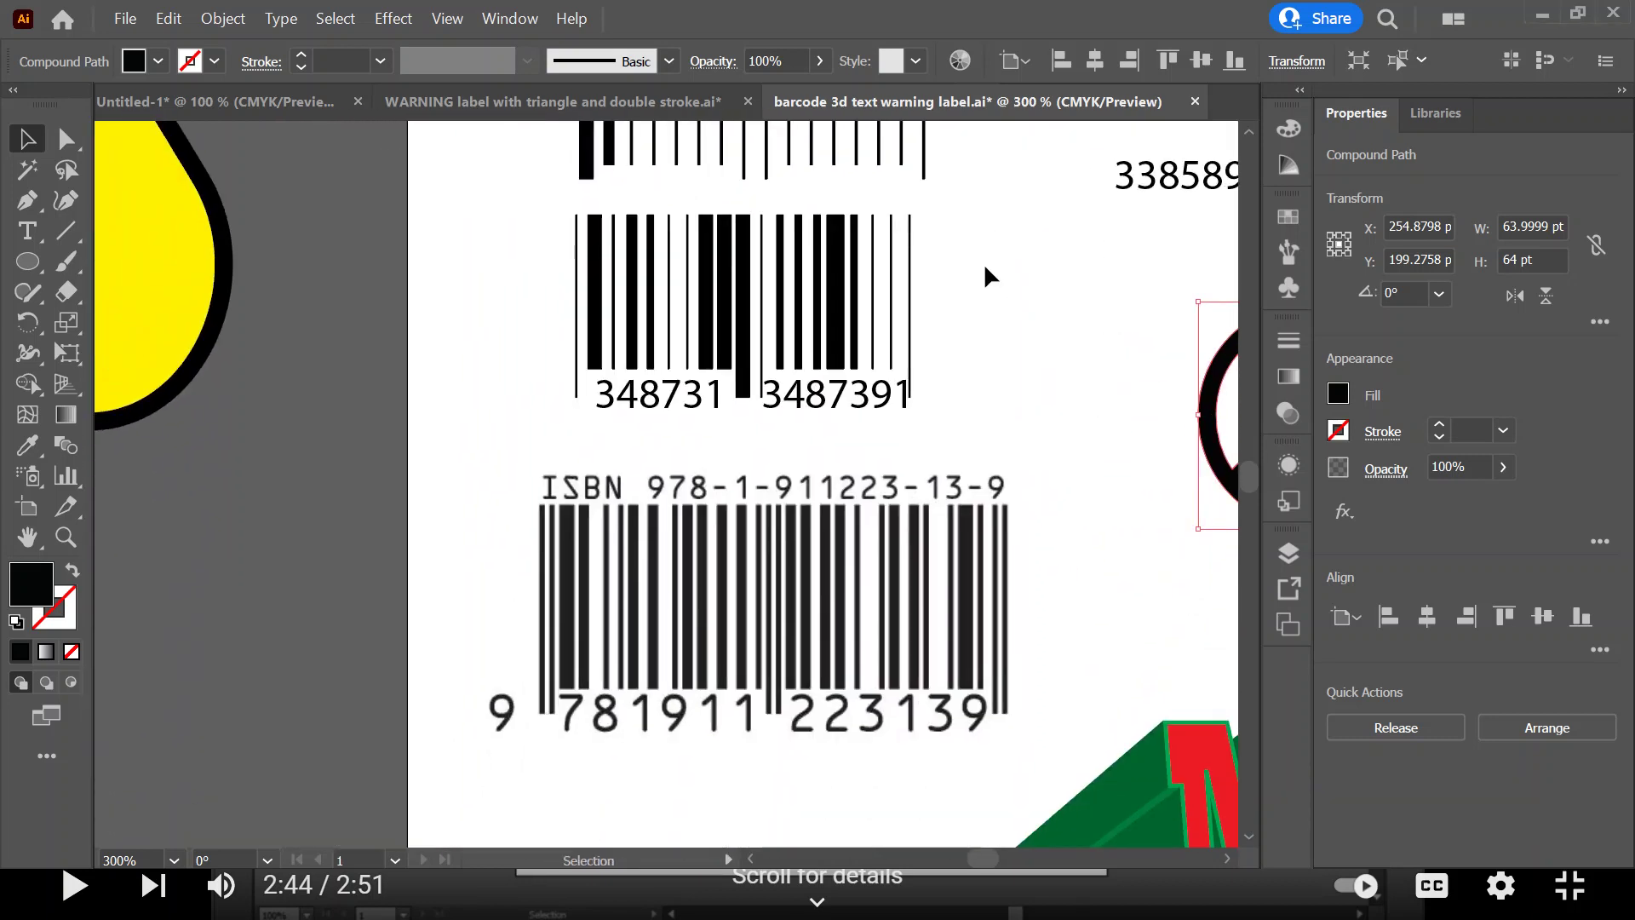
click(848, 562)
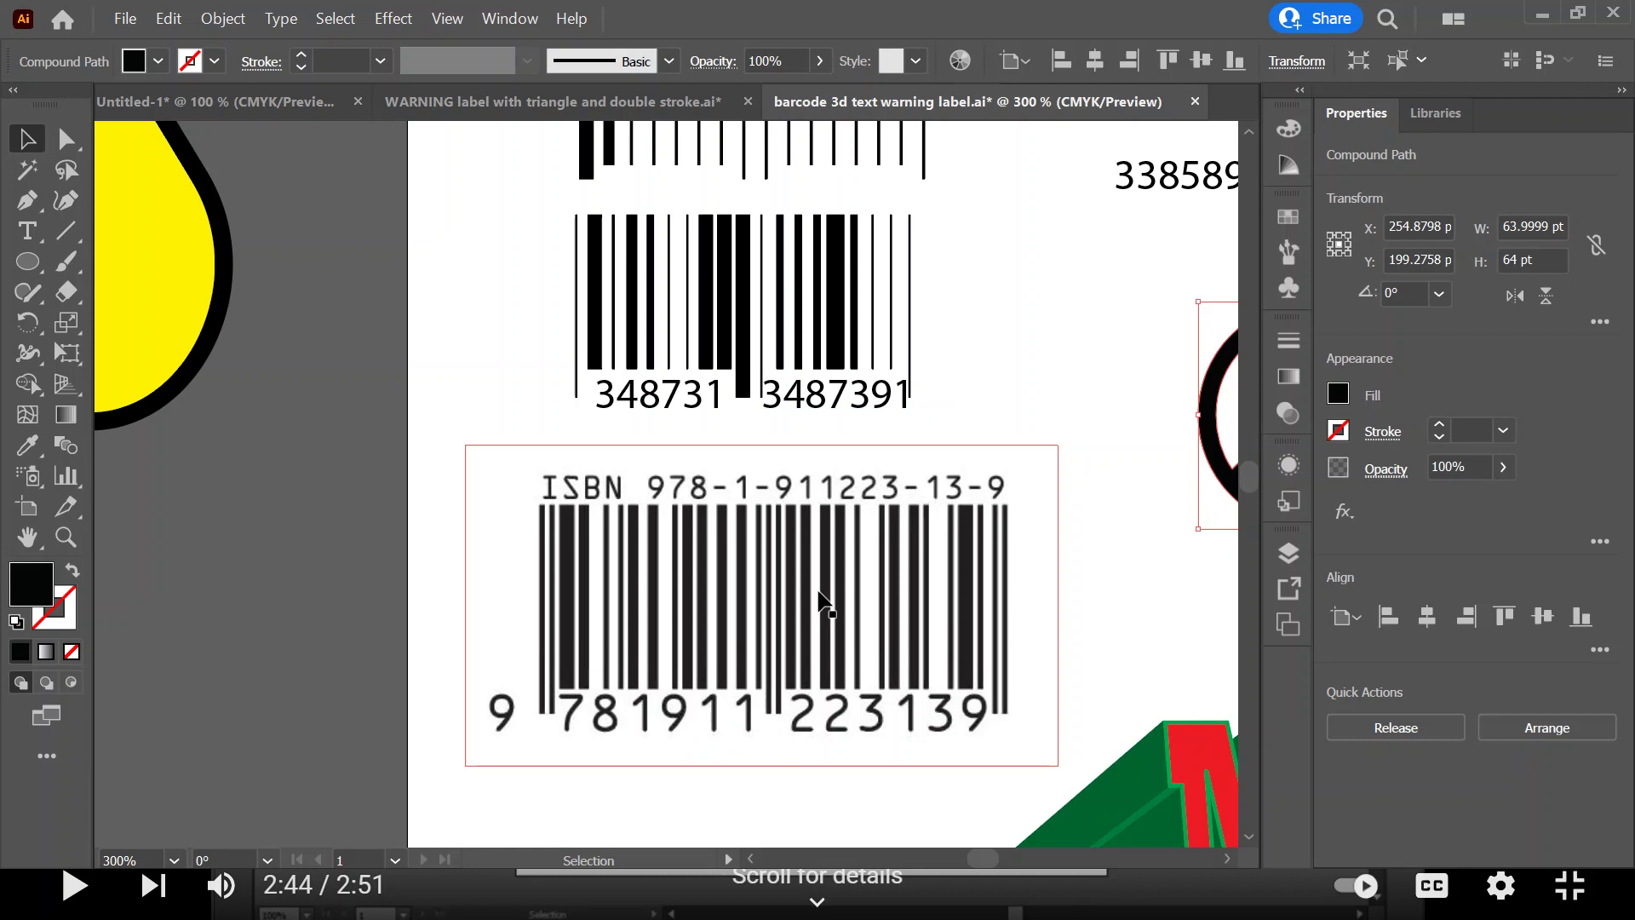
drag(924, 380, 912, 778)
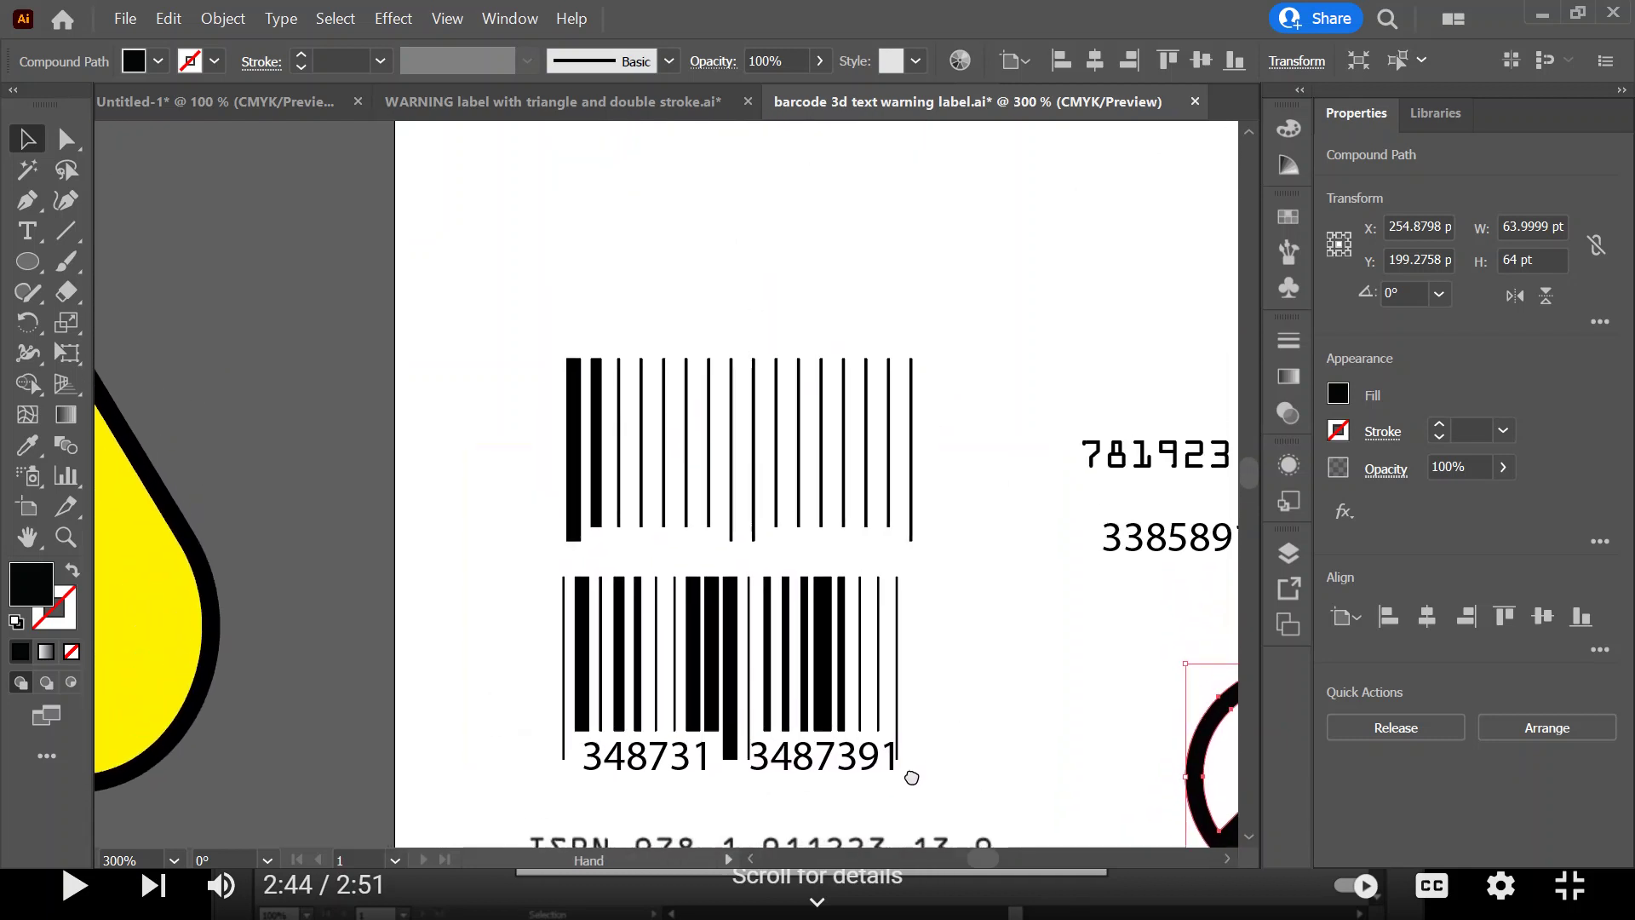
scroll(708, 343, up, 3)
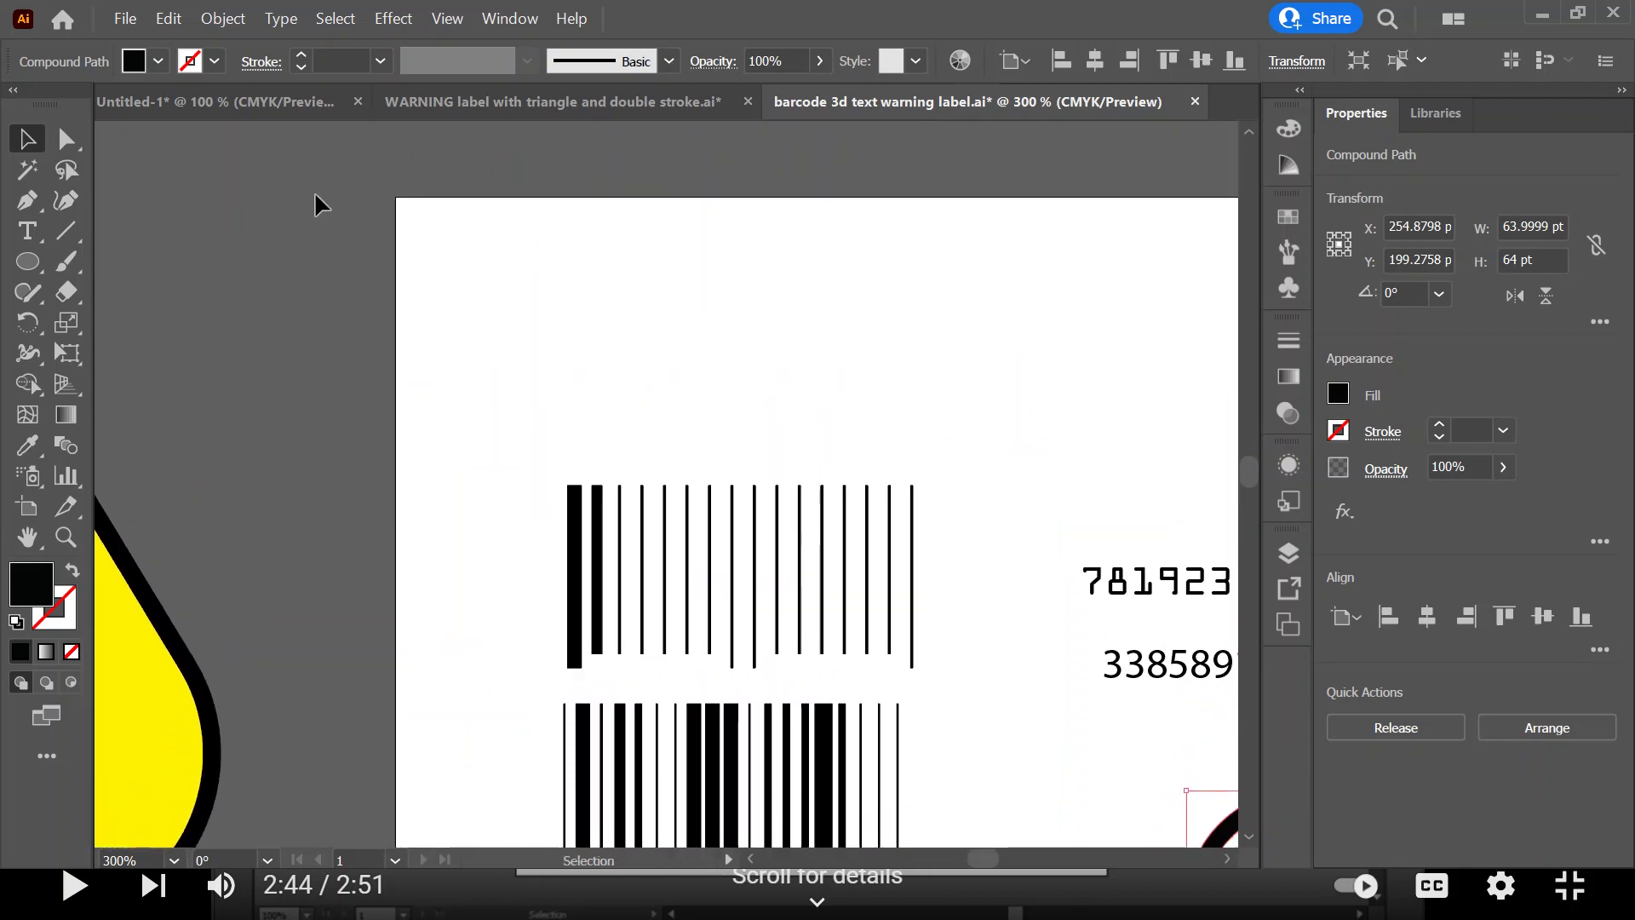
Draw a vertical line near the artboard's top-left with a 1 pt black stroke
click(70, 228)
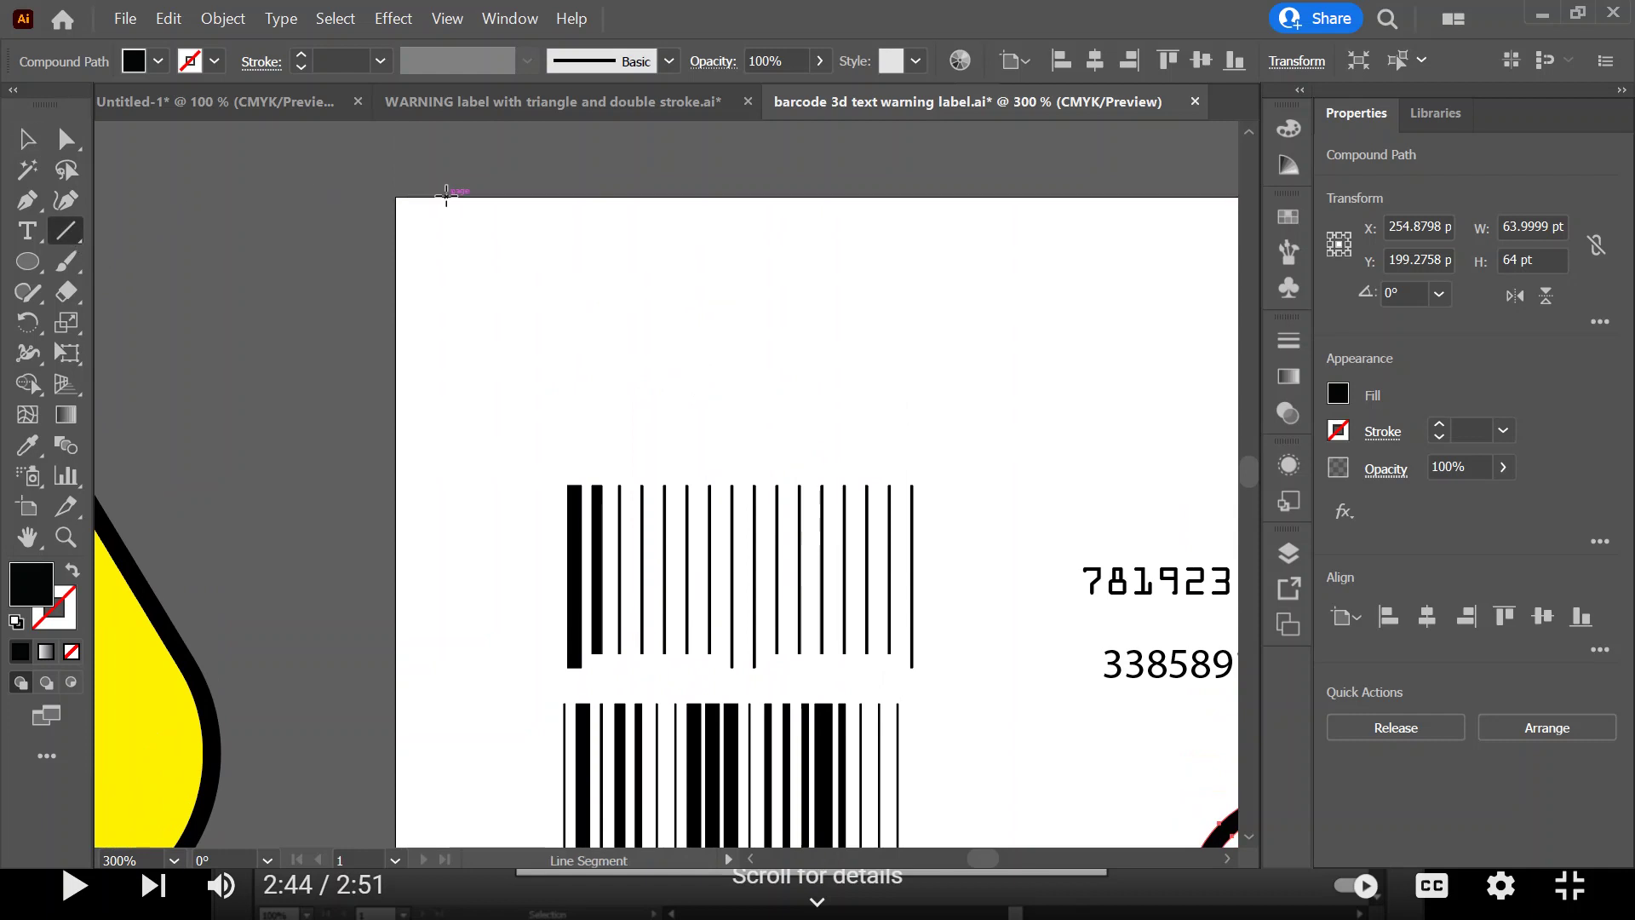
drag(508, 225, 519, 441)
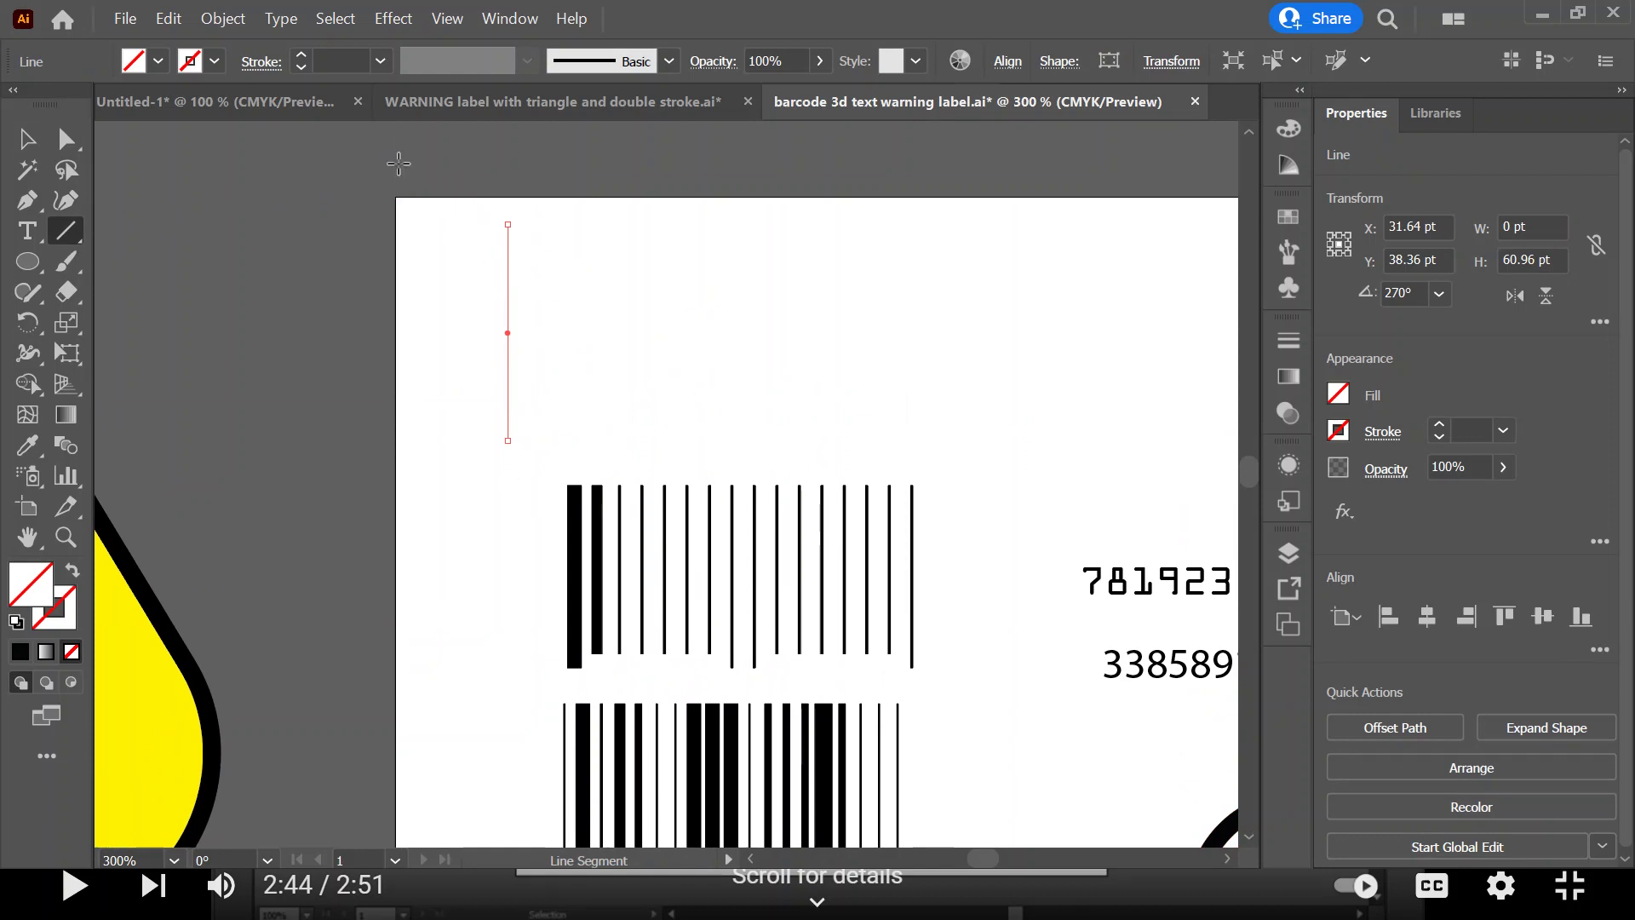
click(300, 55)
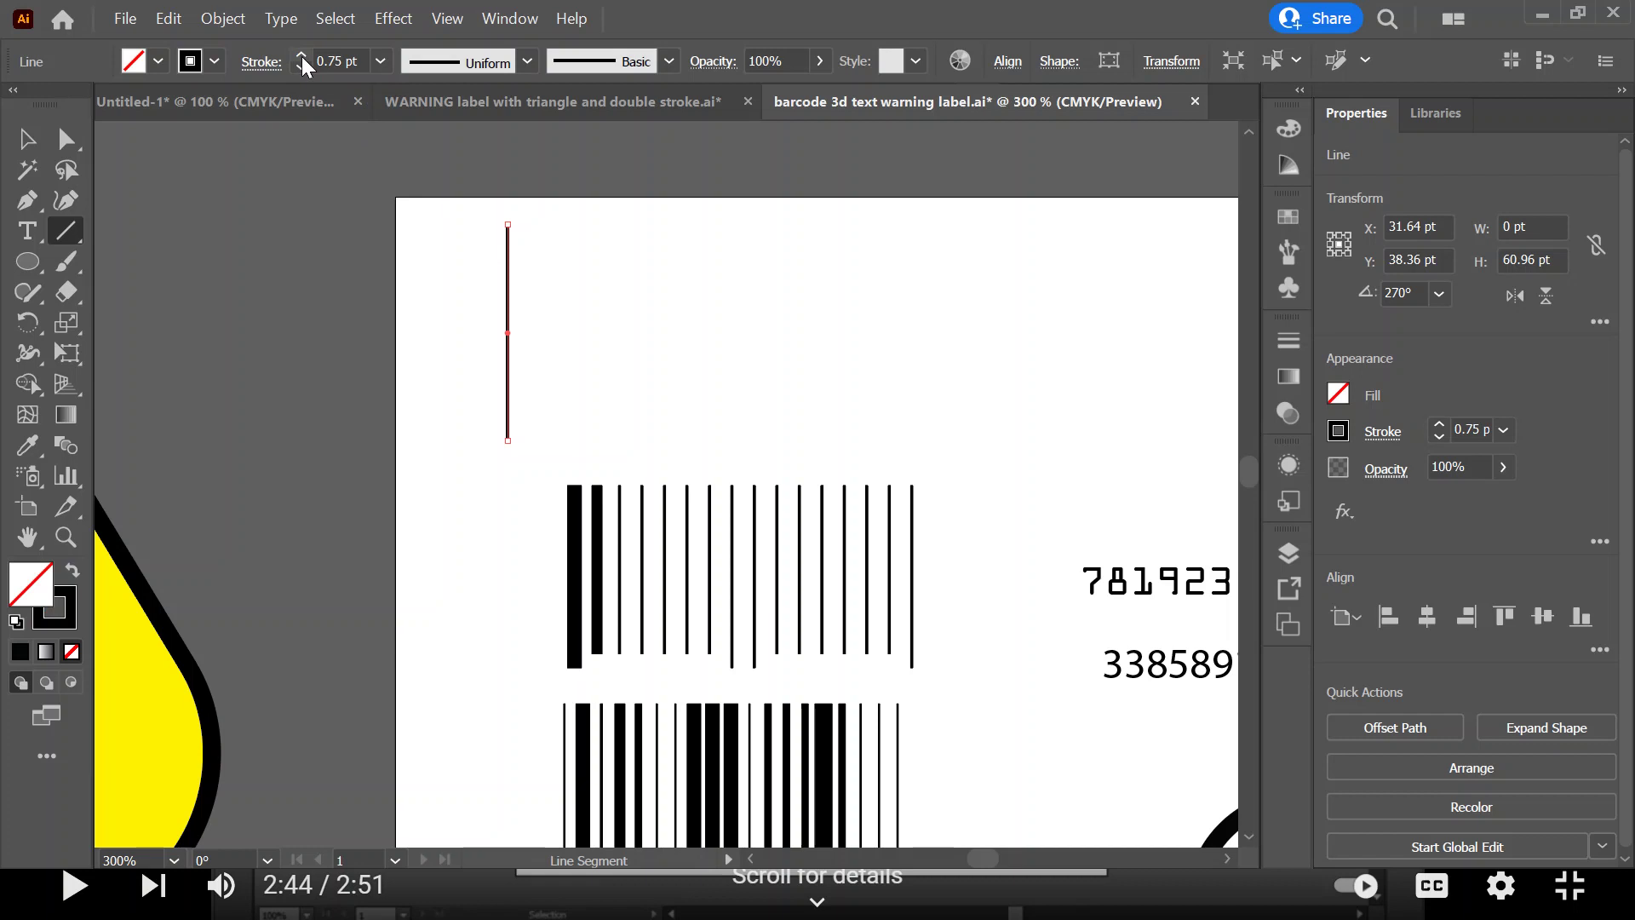
click(300, 56)
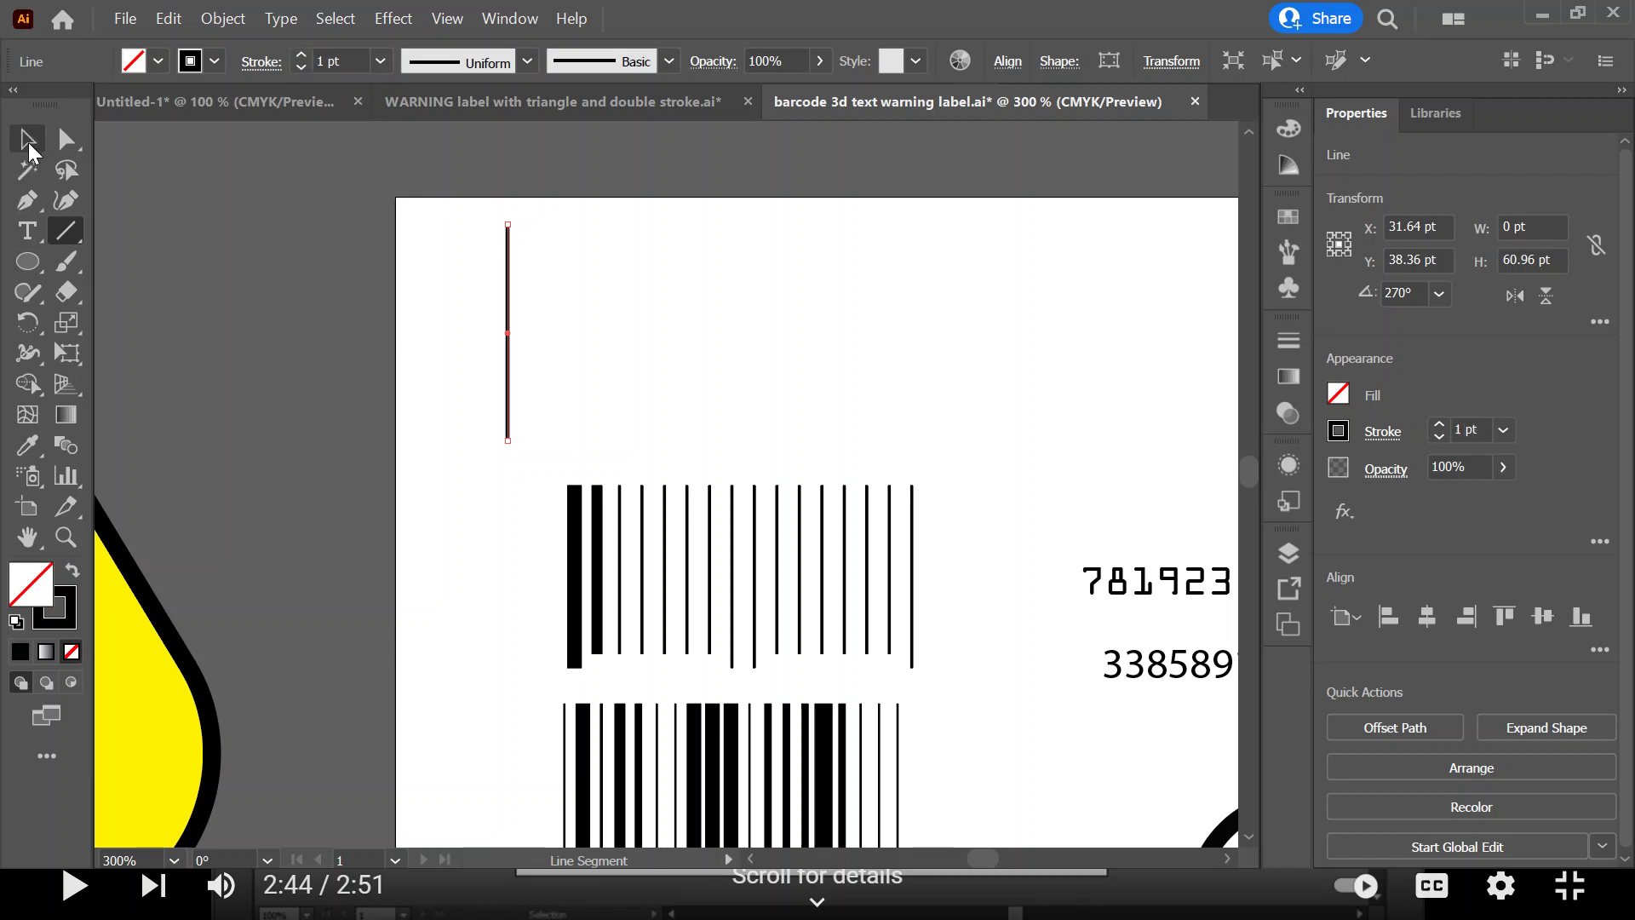
click(26, 138)
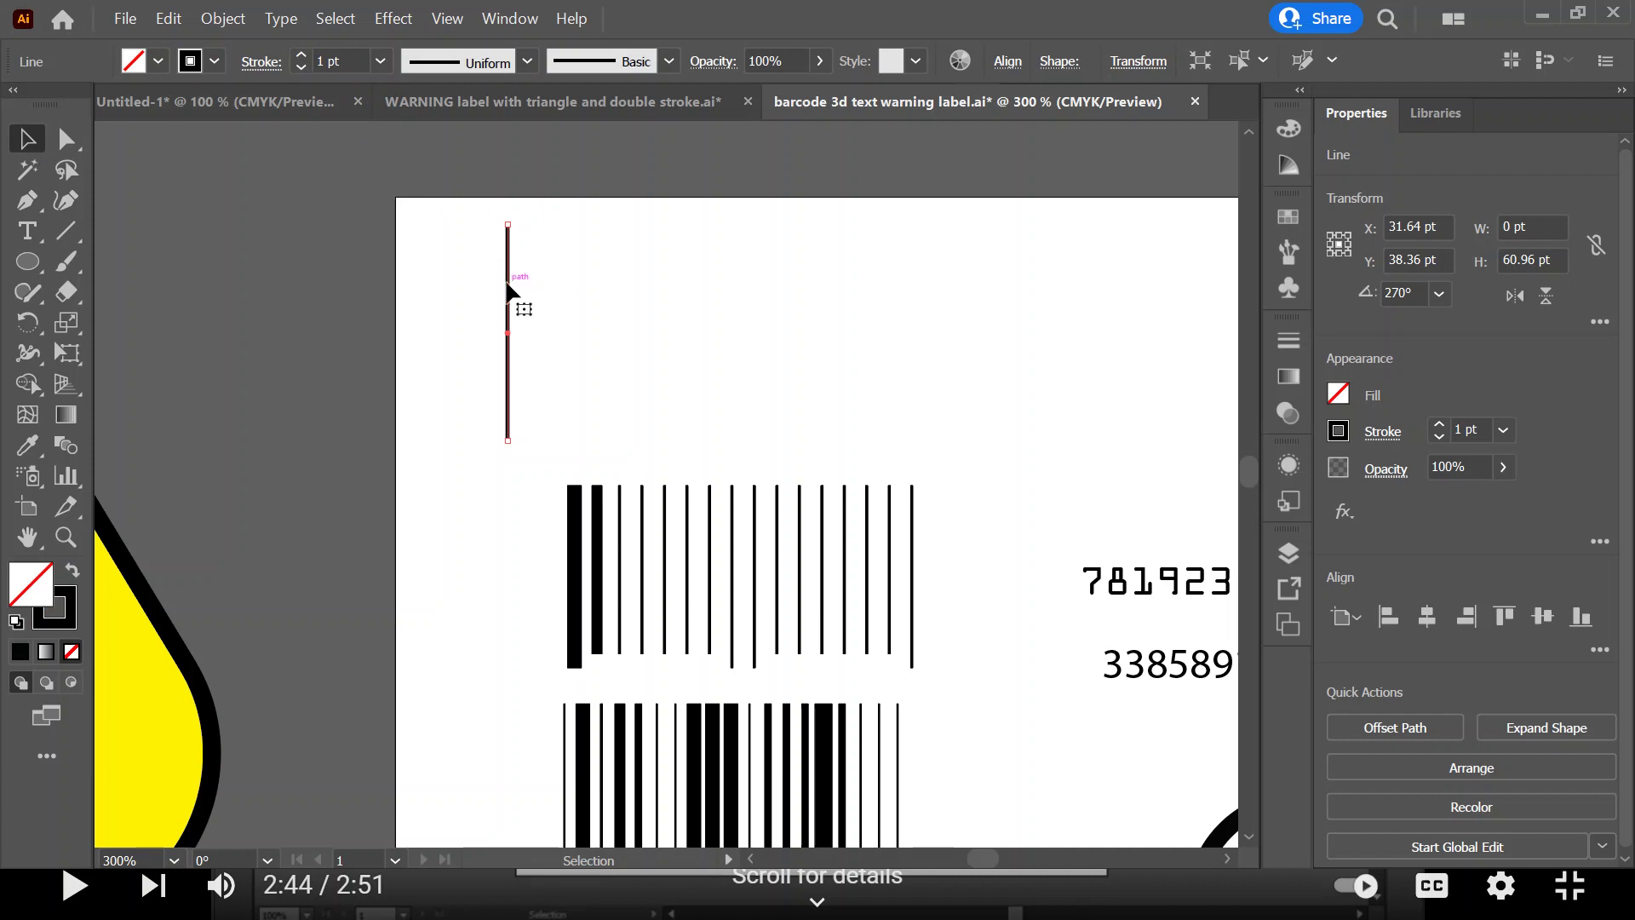
Alt+Shift-drag a copy of the vertical line about 5 pt right of the original
drag(508, 292, 545, 296)
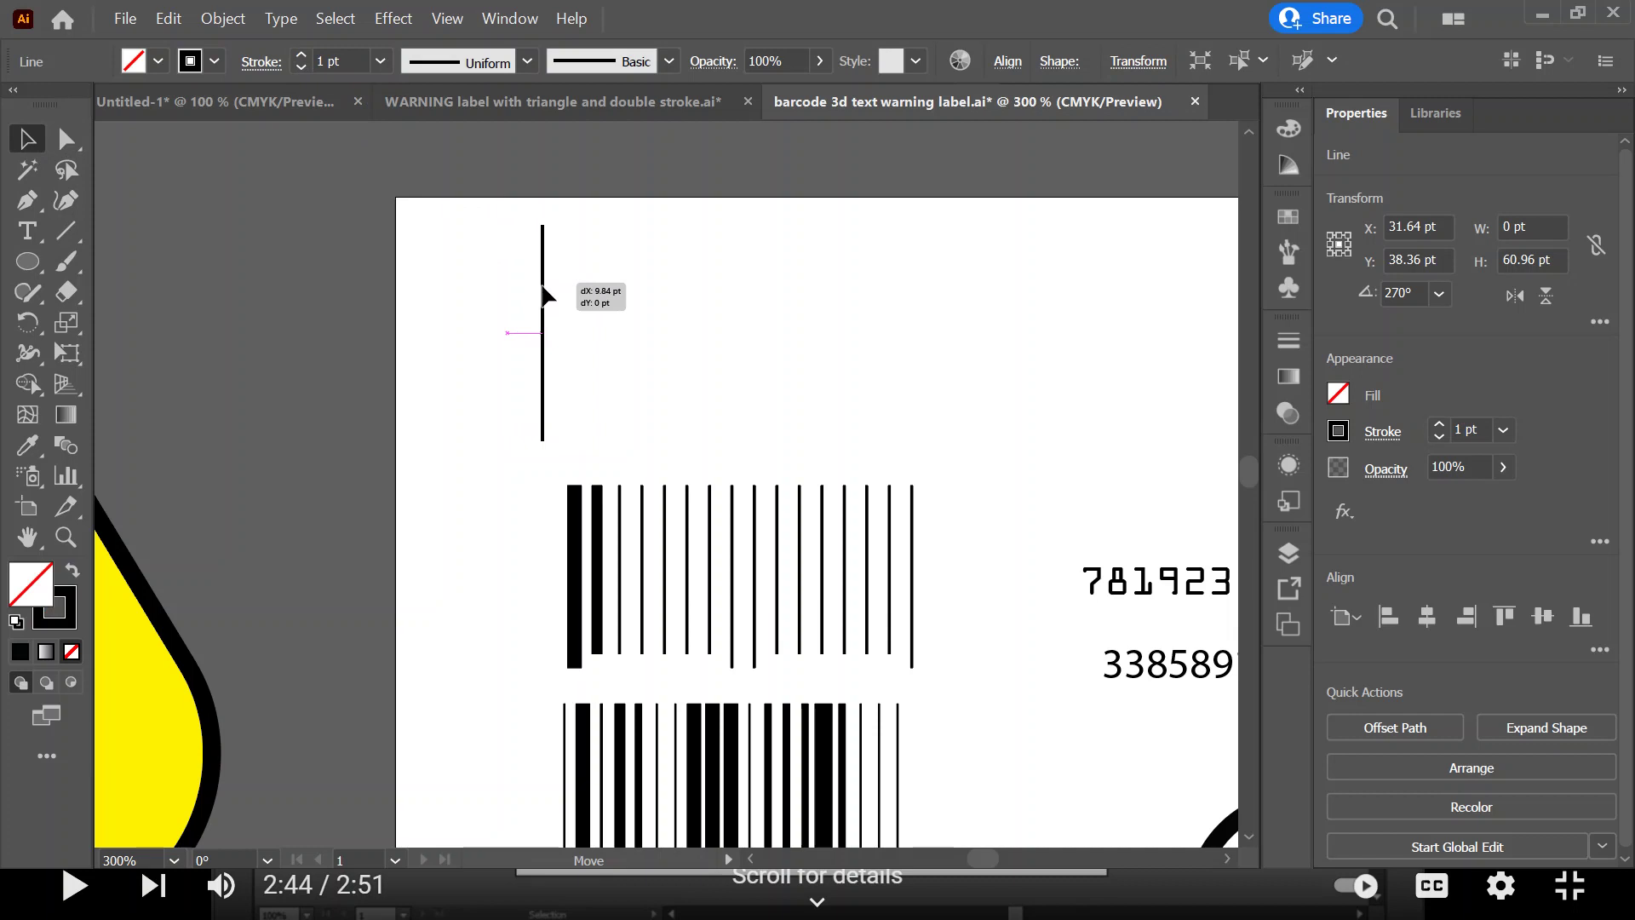
drag(545, 295, 529, 298)
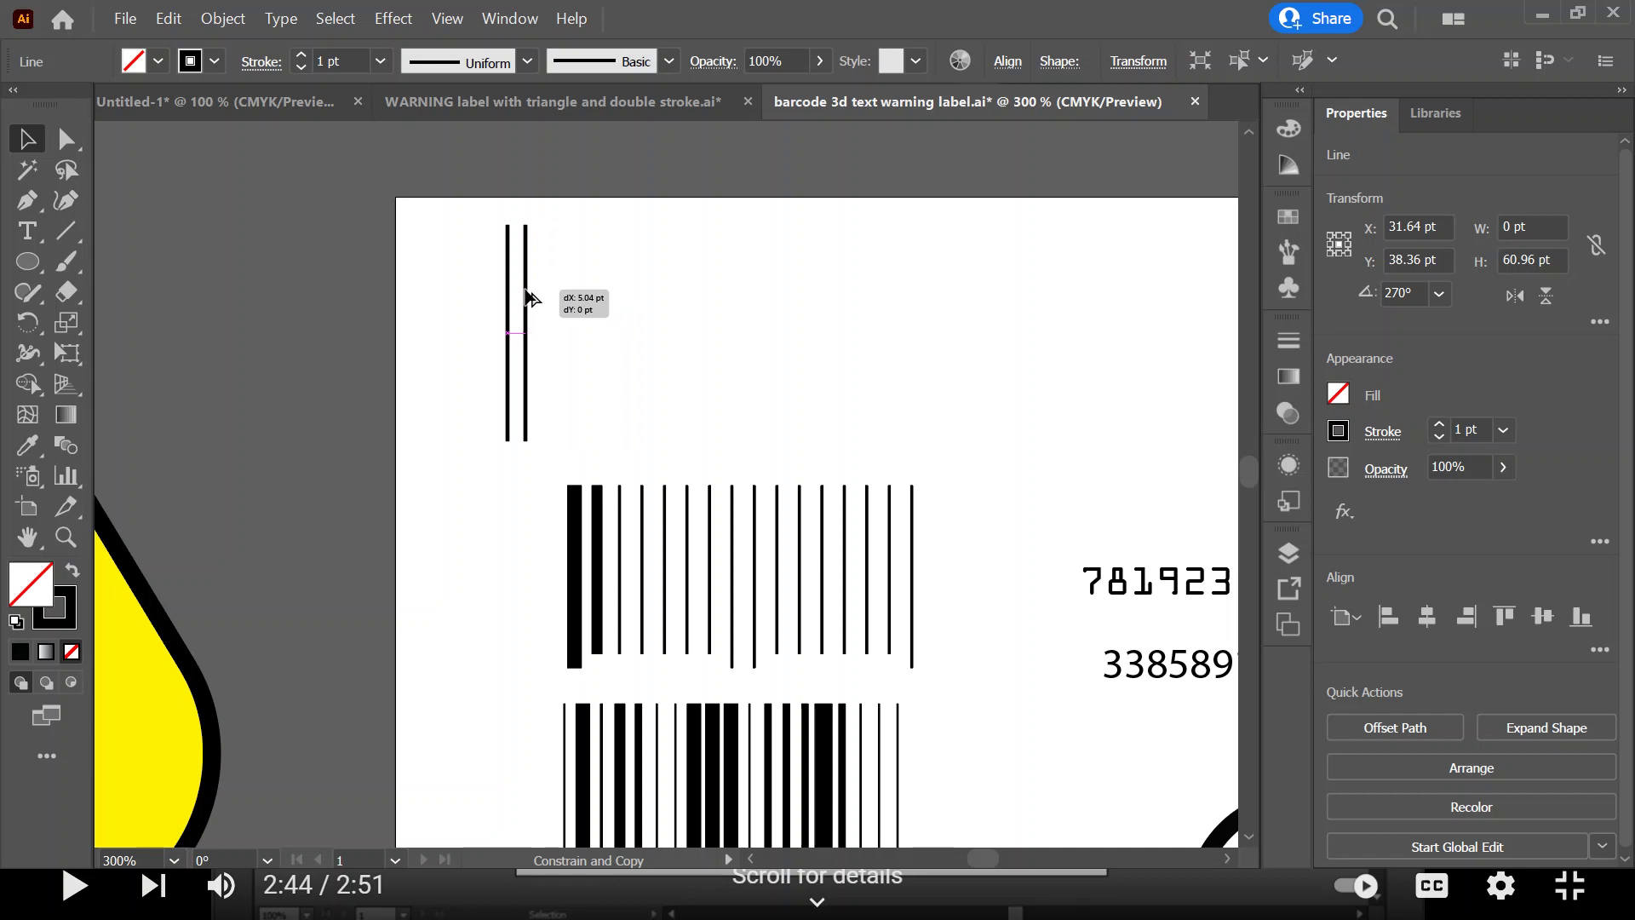
drag(528, 298, 528, 300)
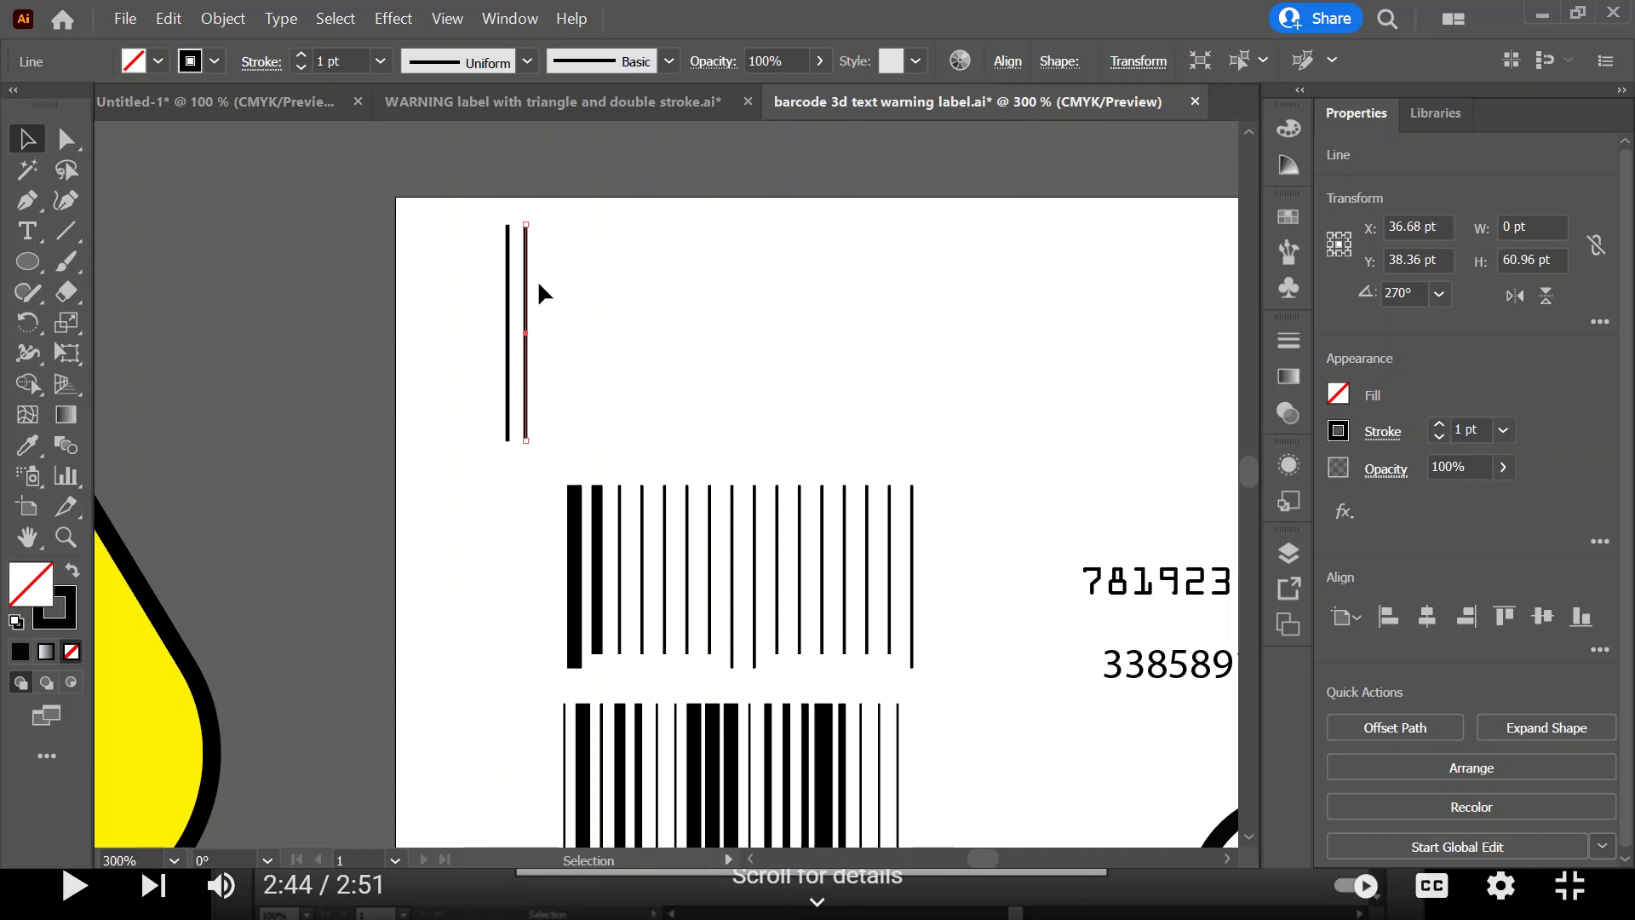
click(226, 17)
Repeat the copy with Transform Again and Ctrl+D to extend the row of evenly spaced lines
mouse_move(305, 32)
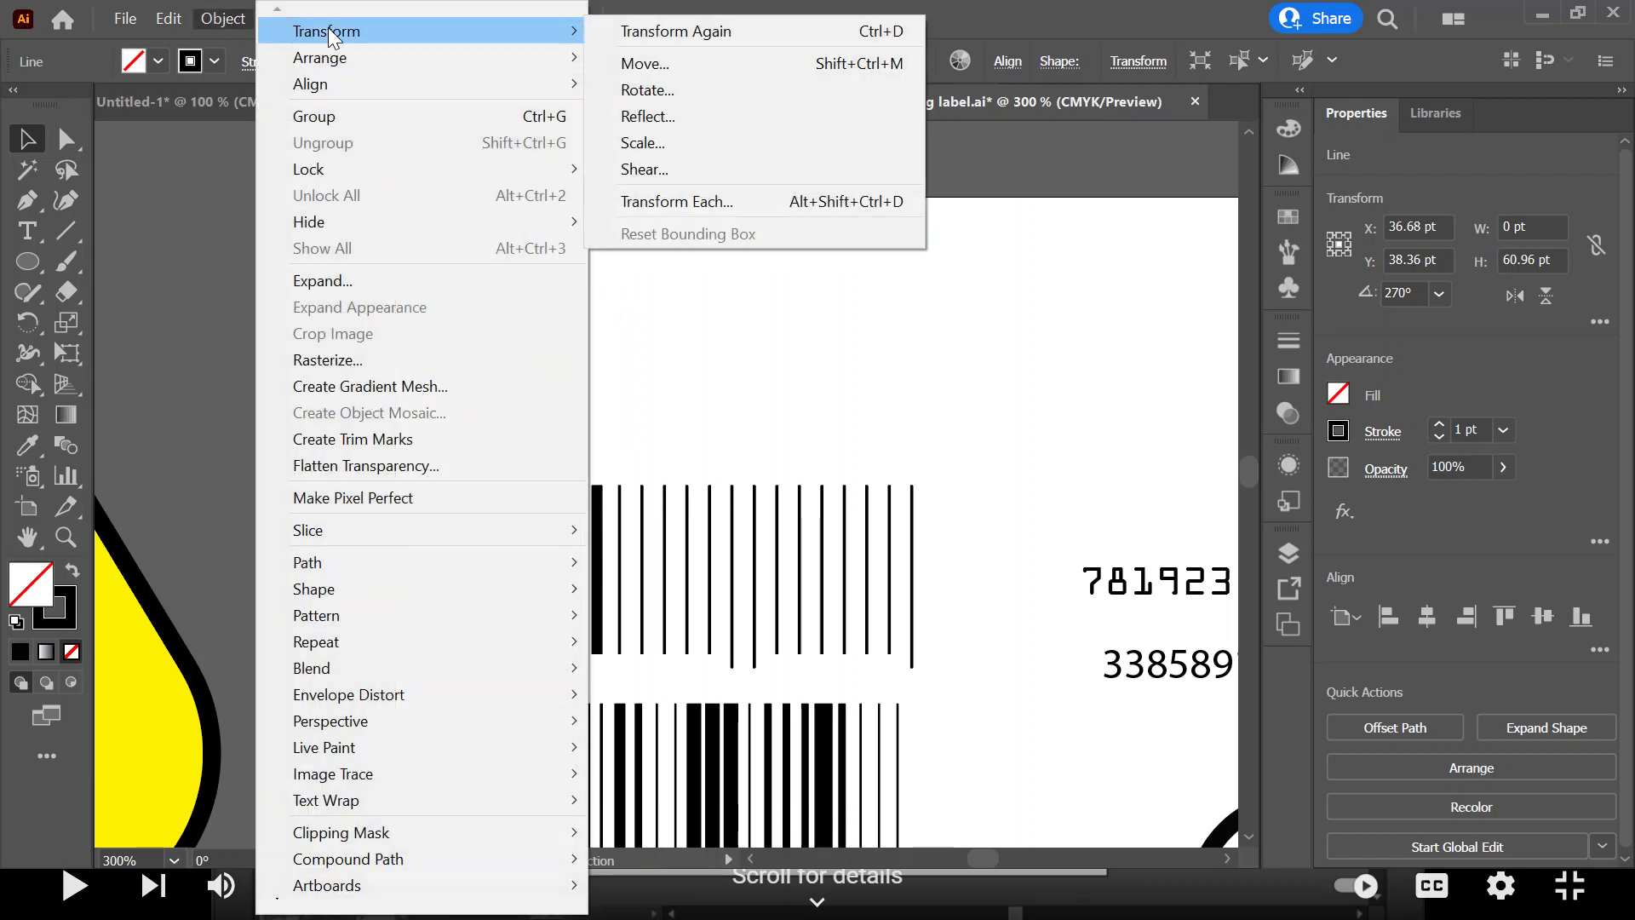
click(882, 38)
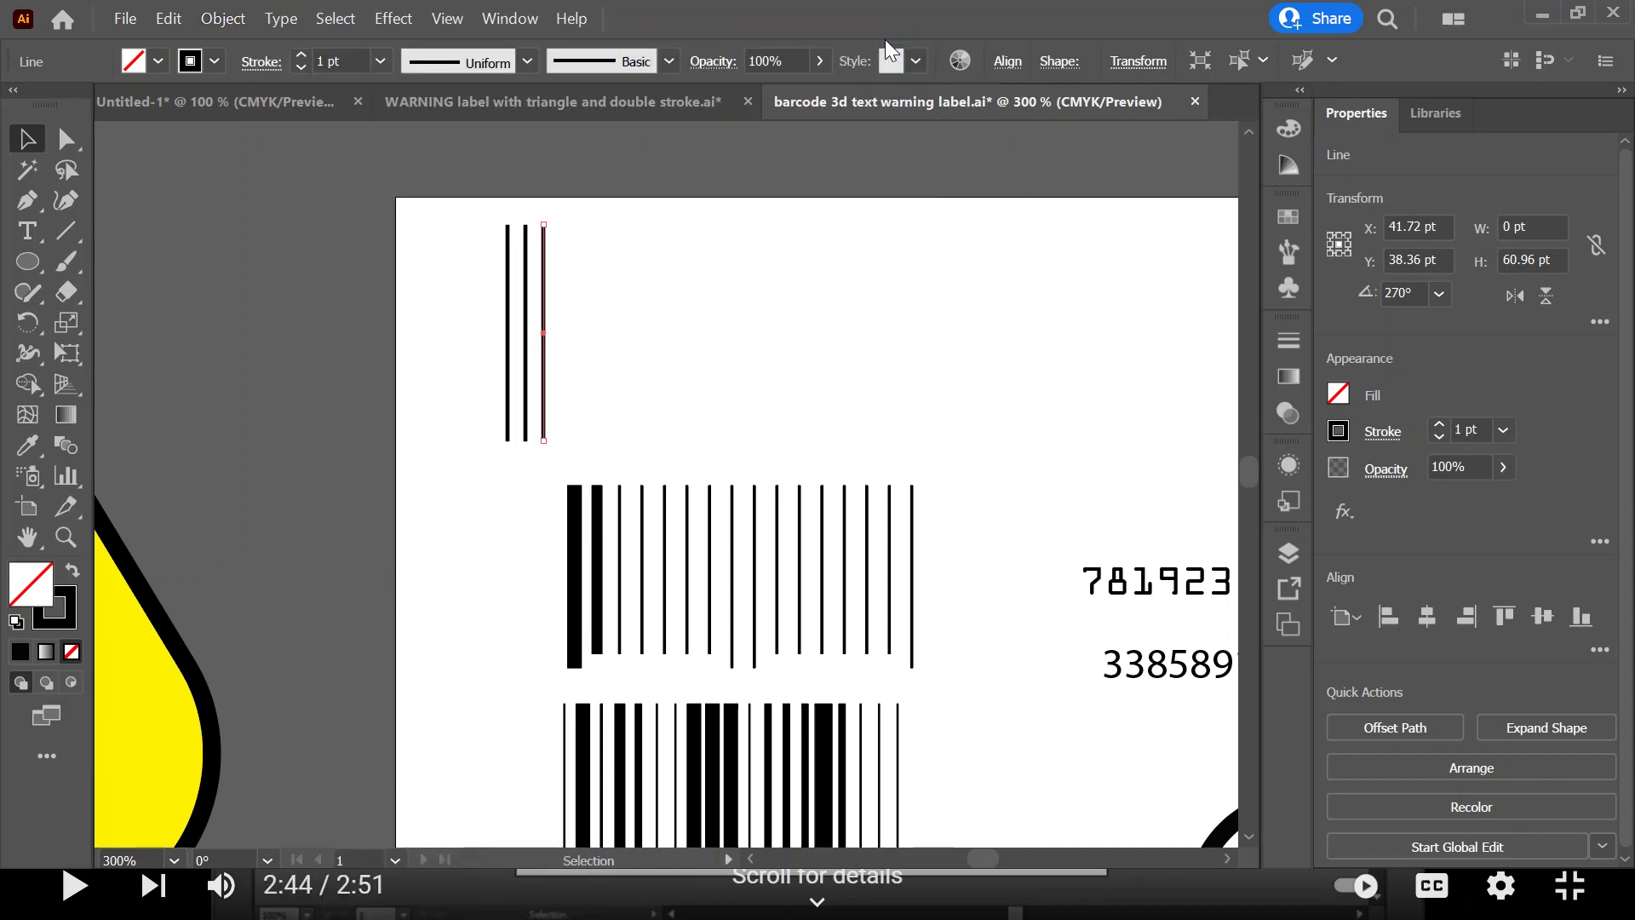
key(ctrl+d)
key(ctrl+d)
key(ctrl+d)
key(ctrl+d)
key(ctrl+d)
key(ctrl+d)
key(ctrl+d)
key(ctrl+d)
key(ctrl+d)
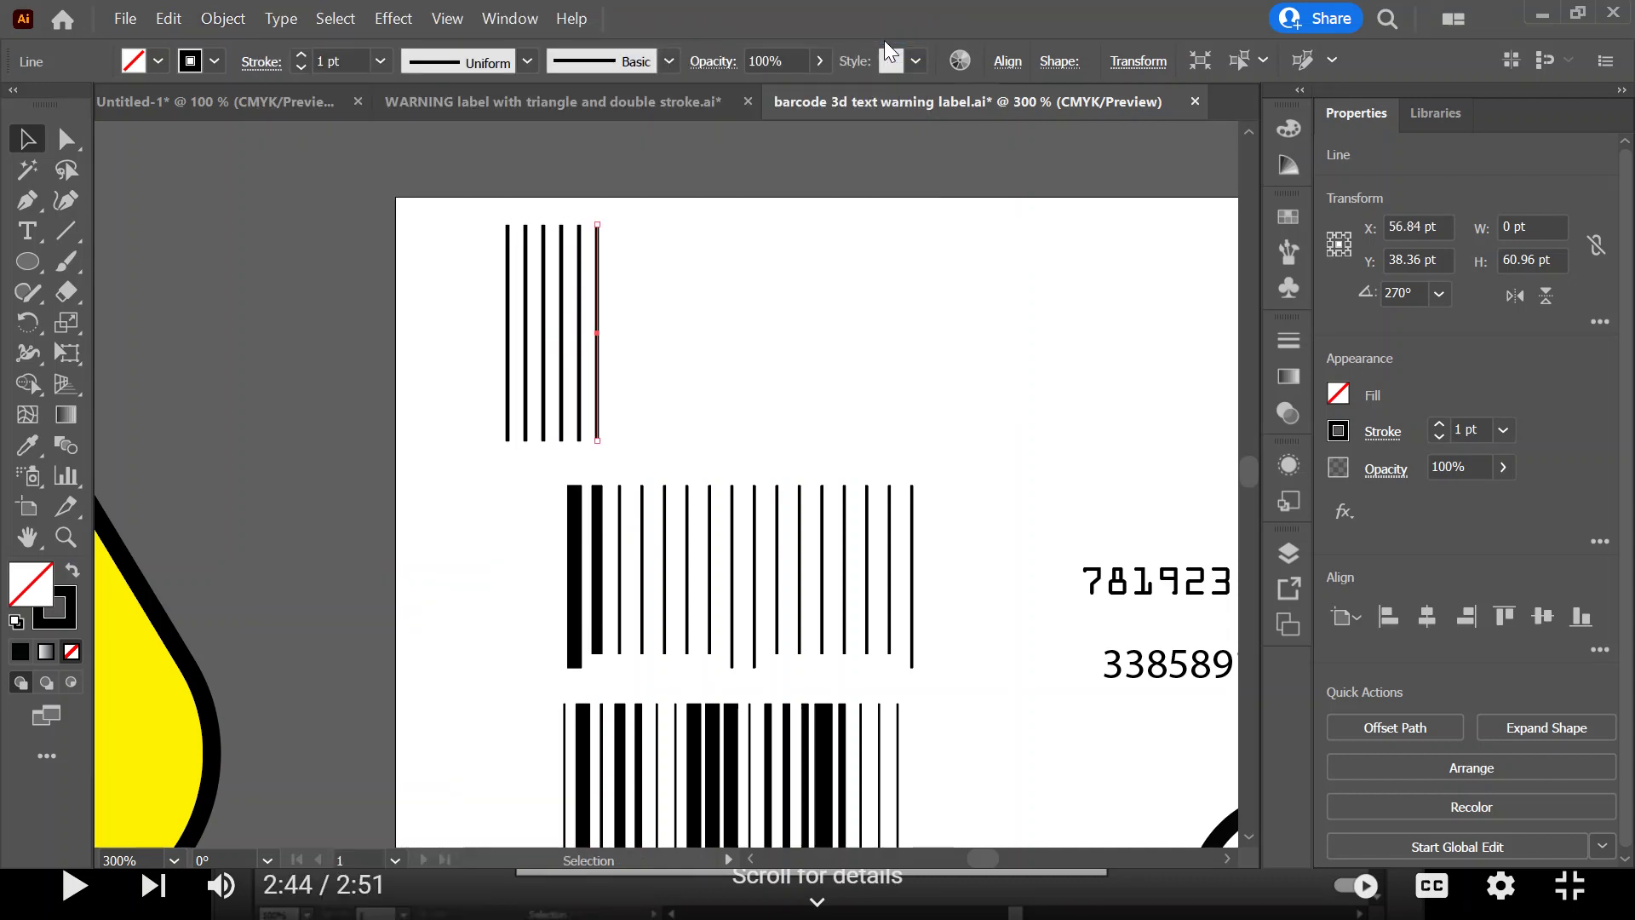
key(ctrl+d)
key(ctrl+d)
key(ctrl+d)
key(ctrl+d)
key(ctrl+d)
key(ctrl+d)
key(ctrl+d)
key(ctrl+d)
key(ctrl+d)
key(ctrl+d)
key(ctrl+d)
key(ctrl+d)
key(ctrl+d)
key(ctrl+d)
key(ctrl+d)
key(ctrl+d)
key(ctrl+d)
key(ctrl+d)
key(ctrl+d)
key(ctrl+d)
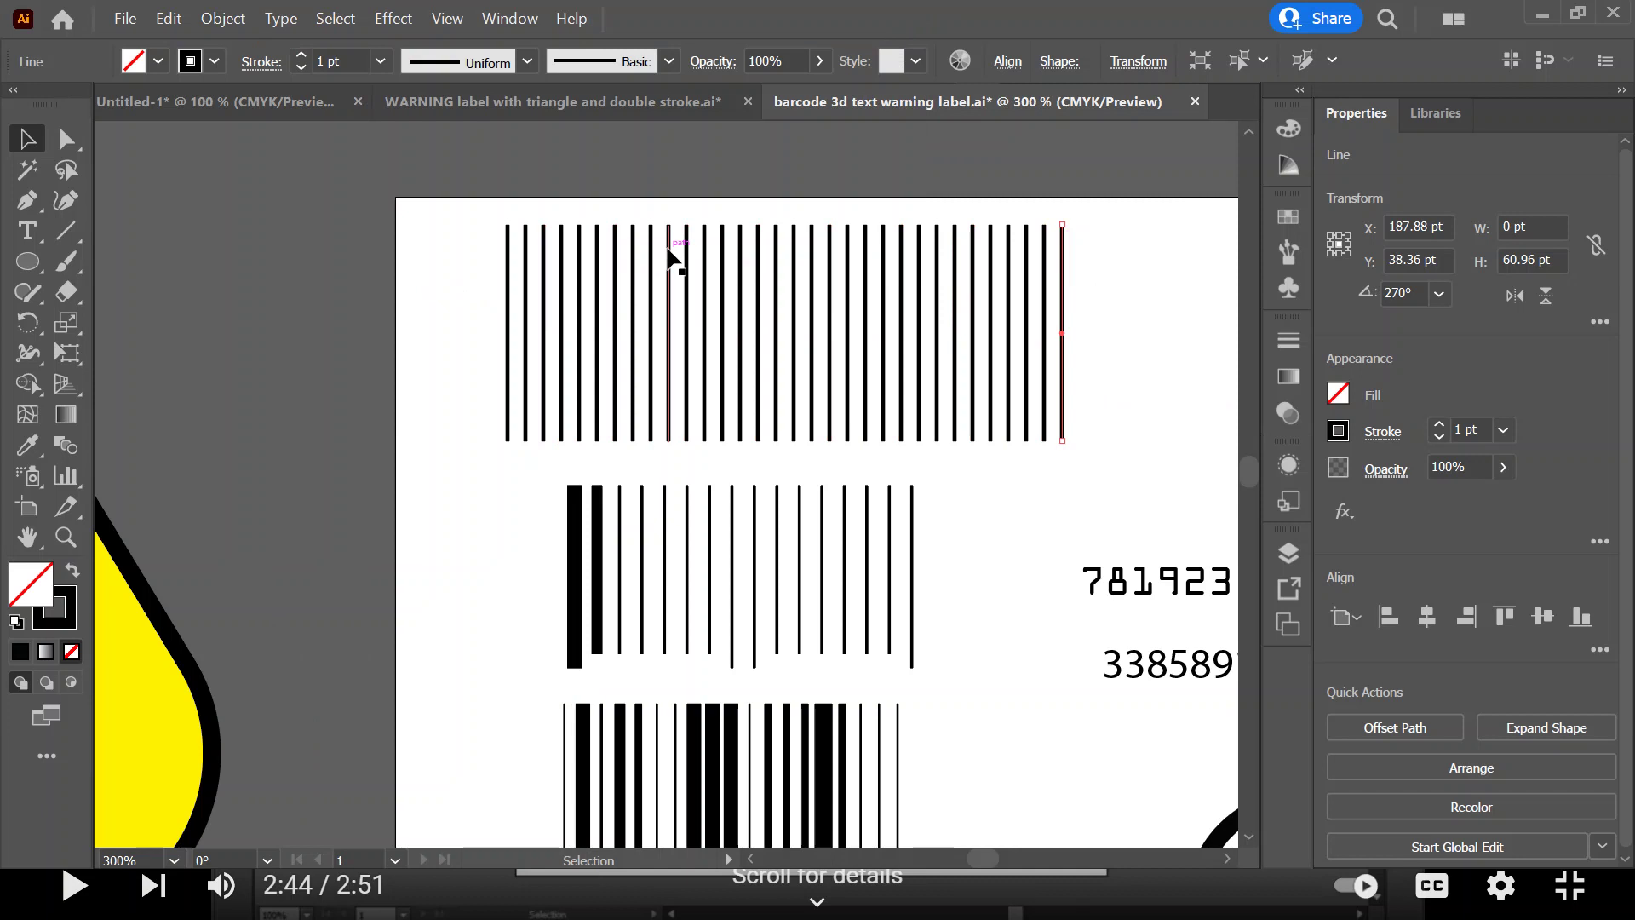
click(213, 20)
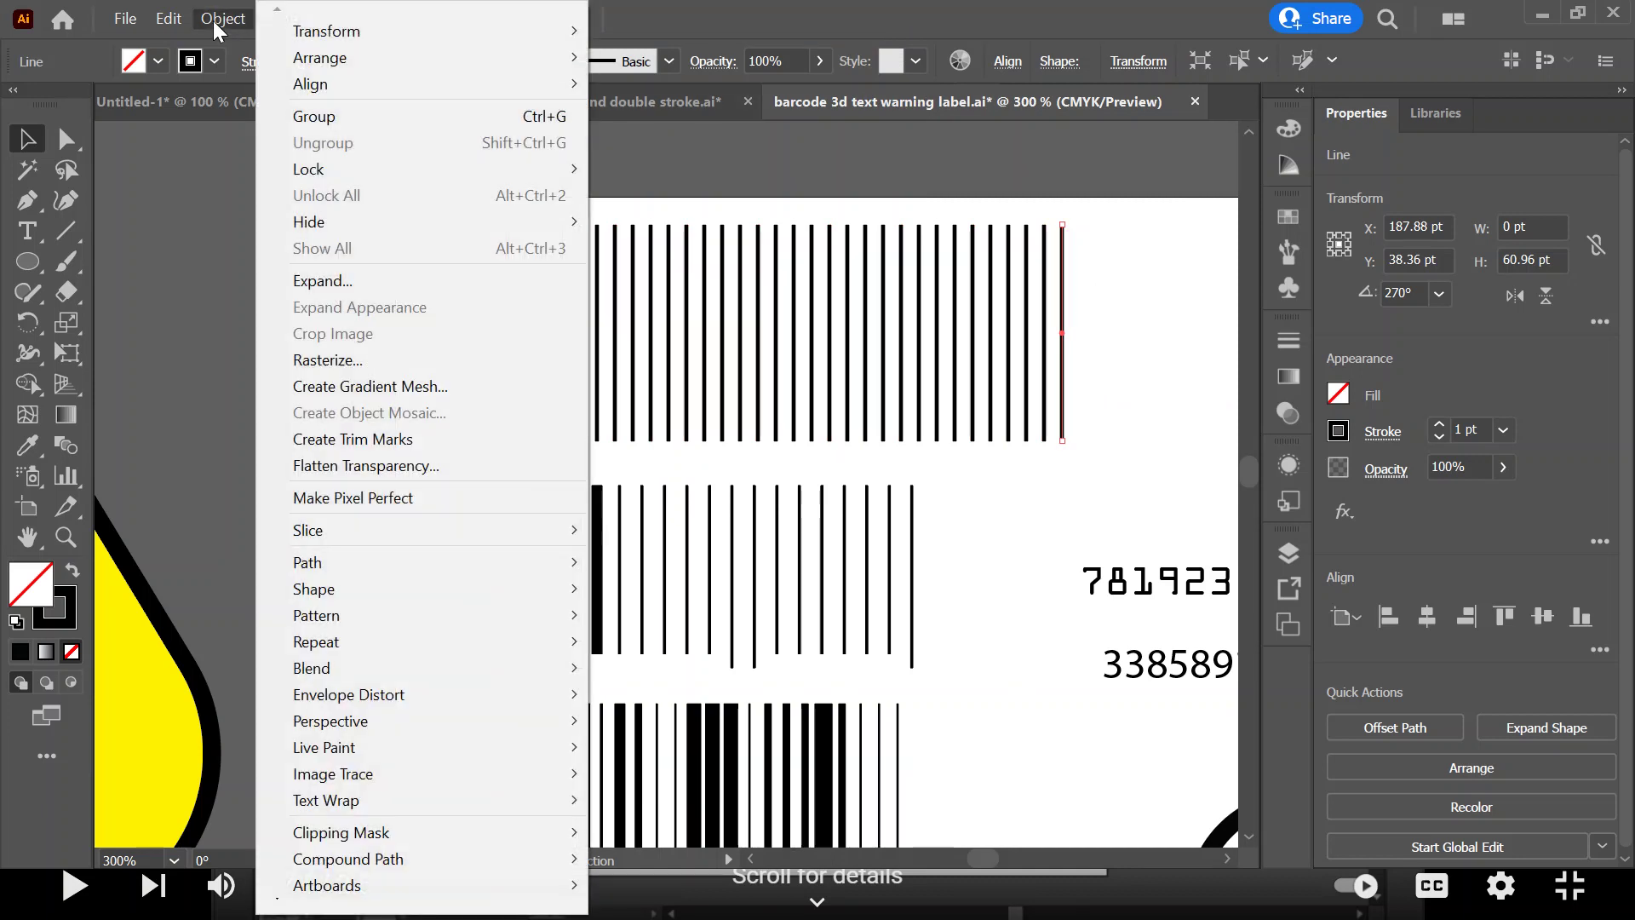
mouse_move(394, 39)
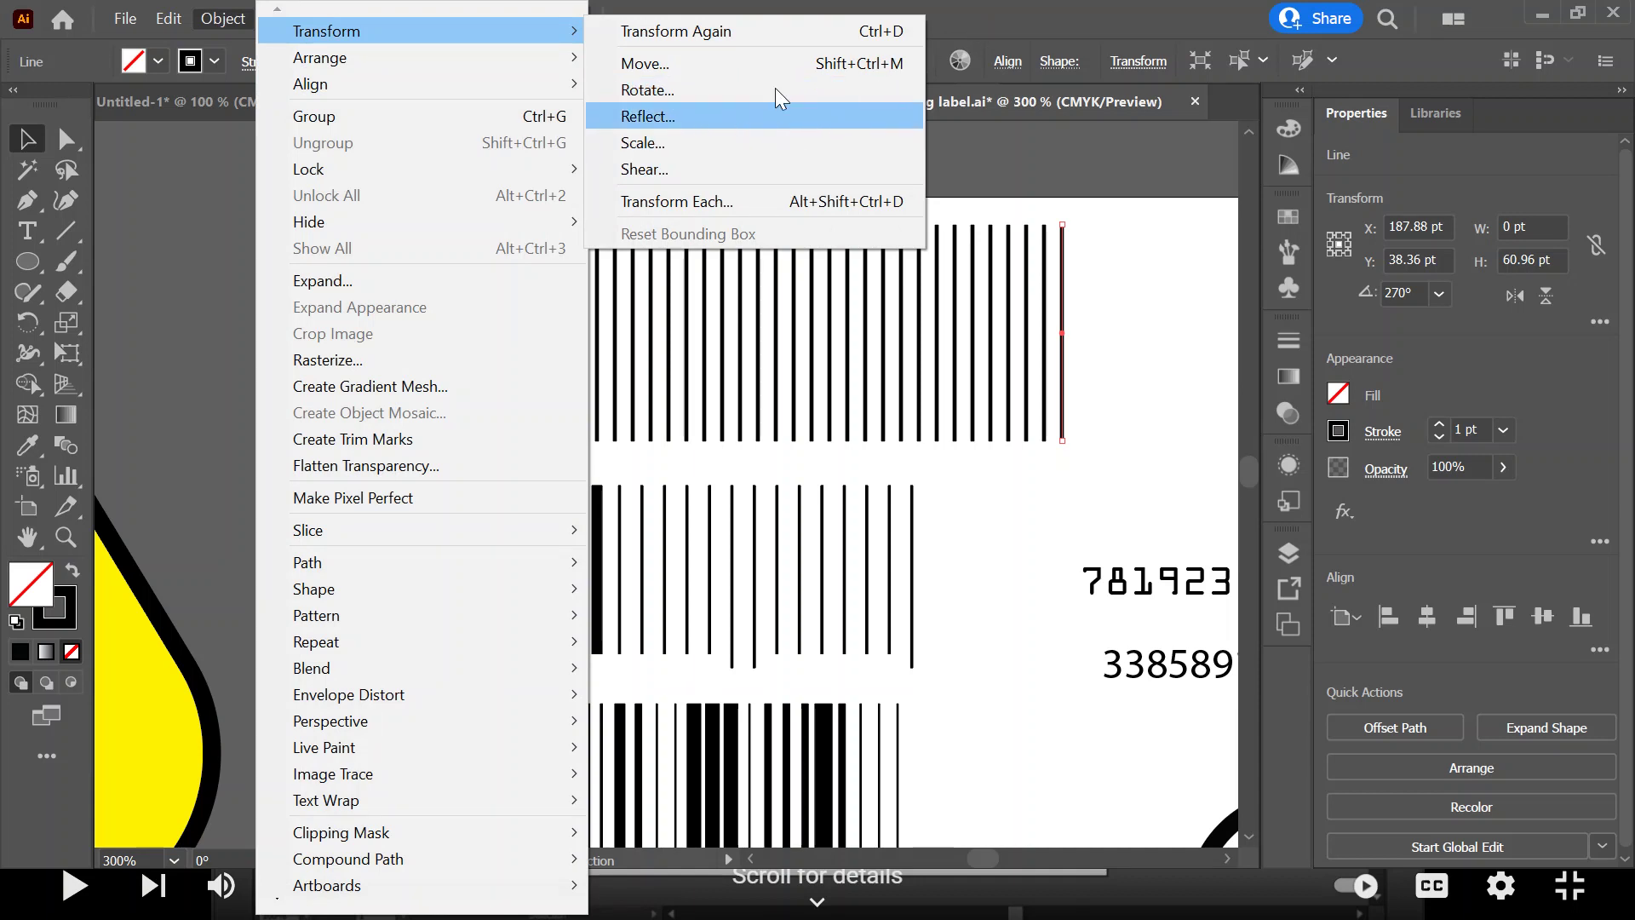
click(1039, 12)
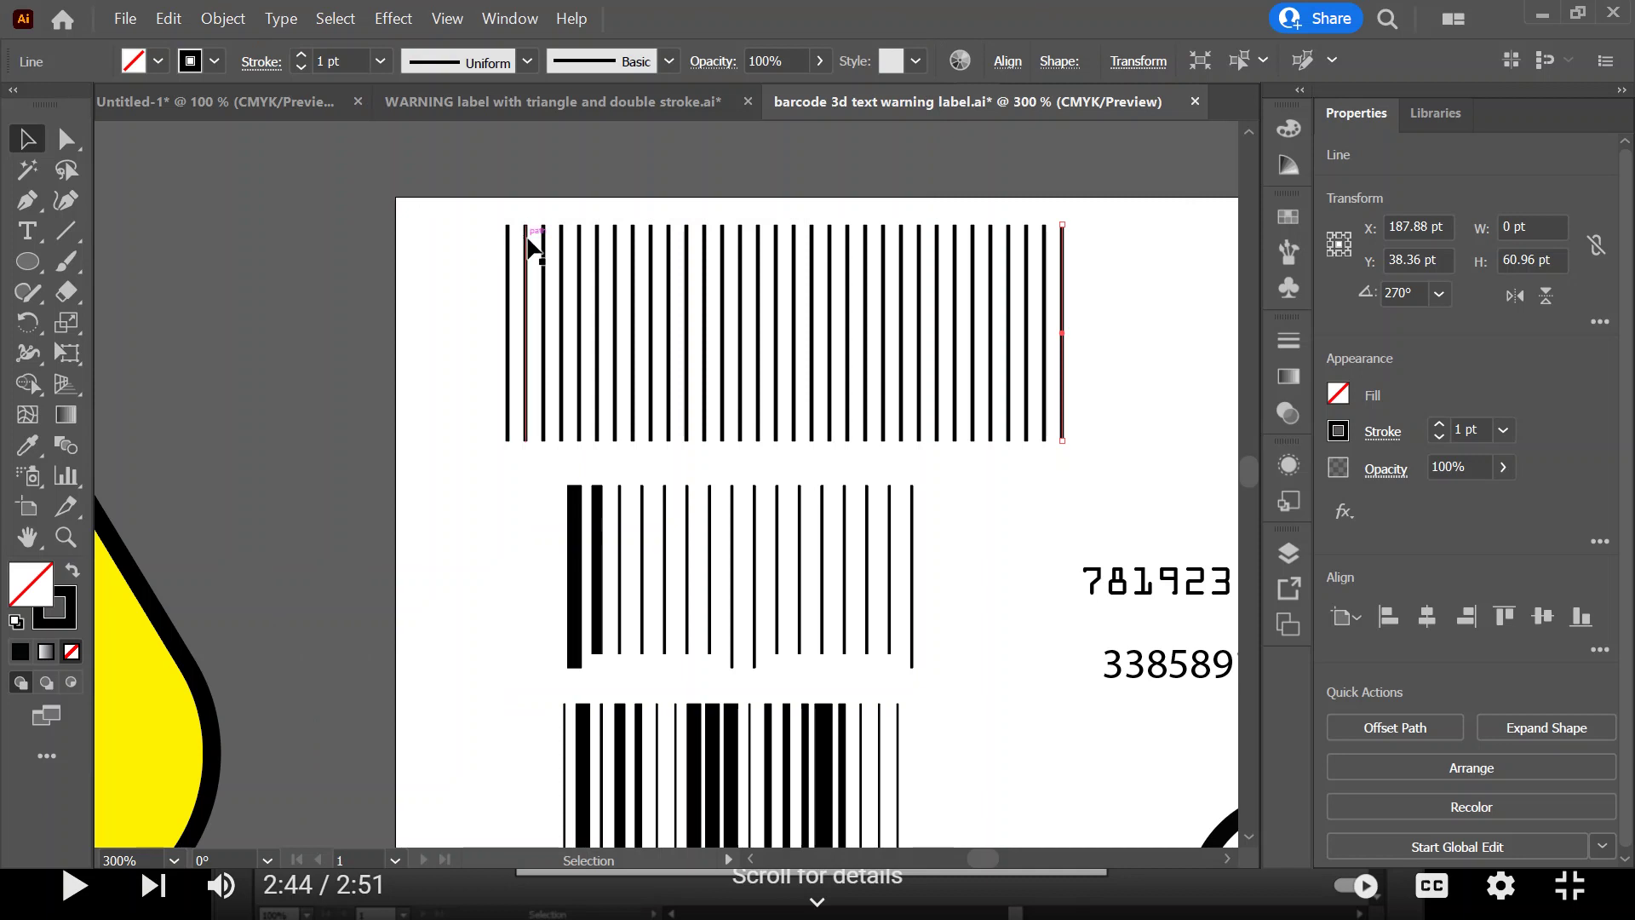
Set the leftmost line to a 0.75 pt stroke and the second bar to 4 pt
click(508, 311)
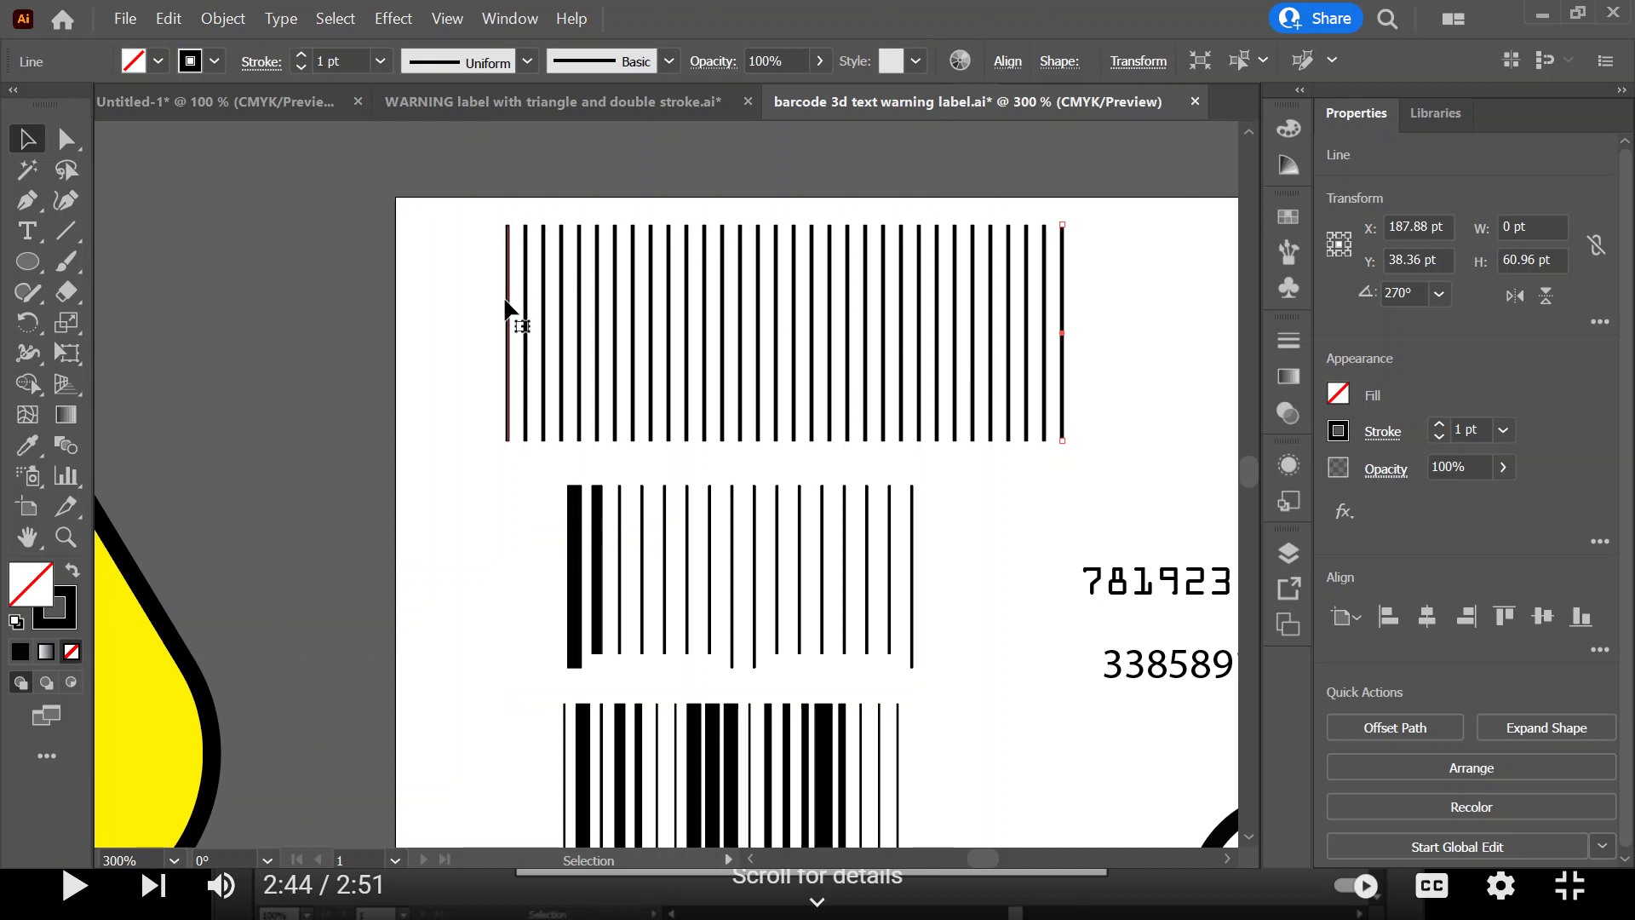
click(301, 67)
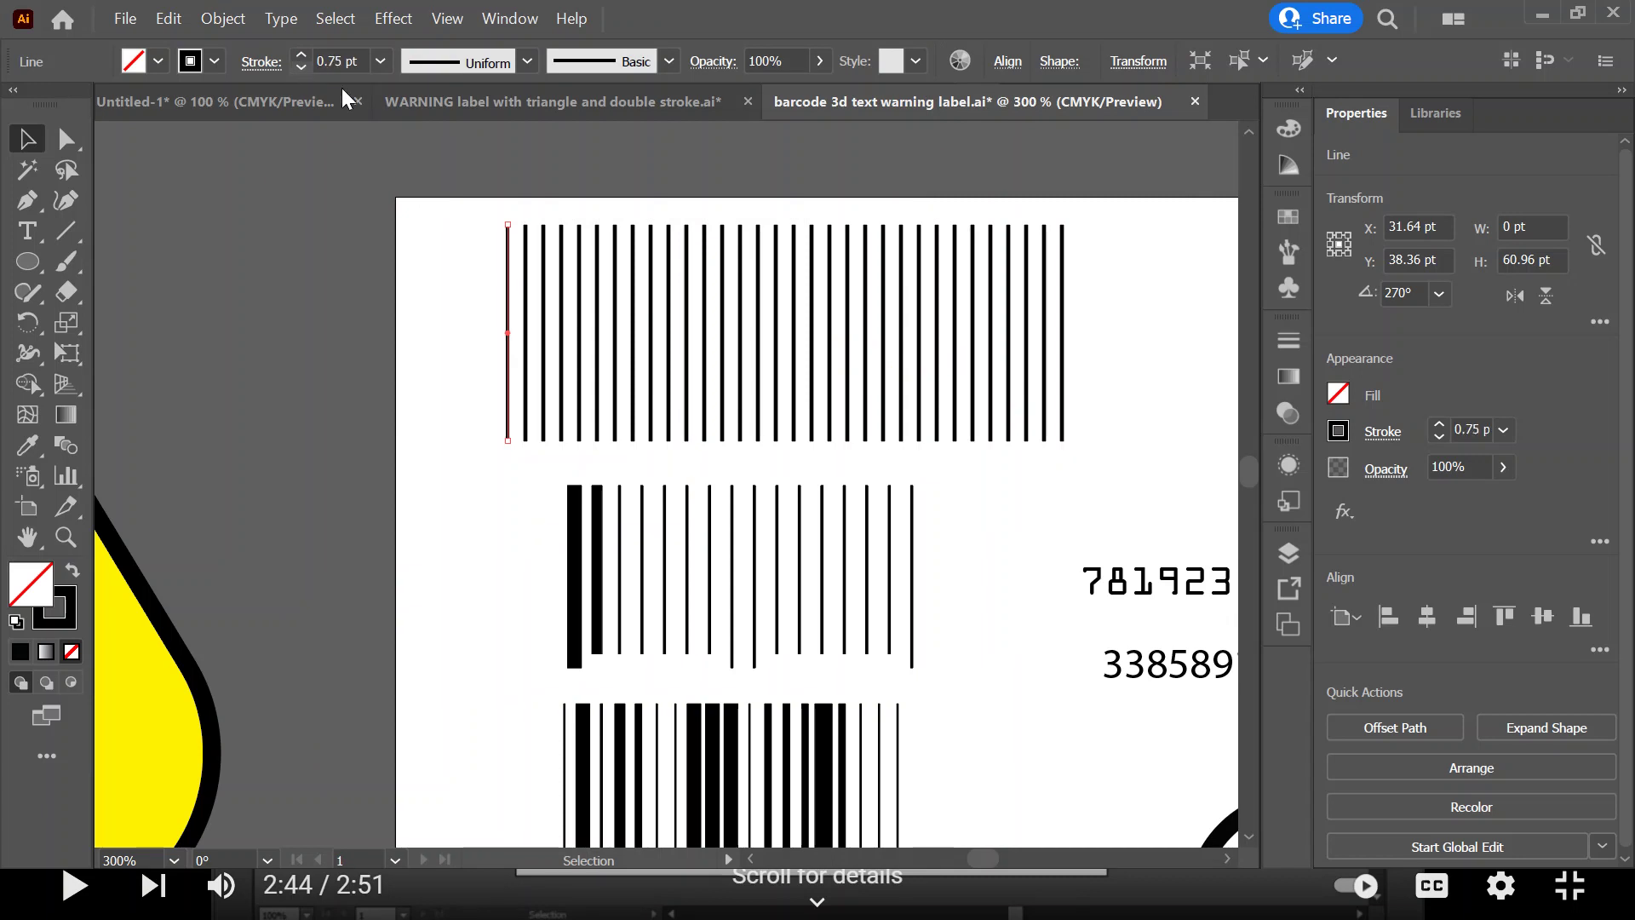
click(526, 247)
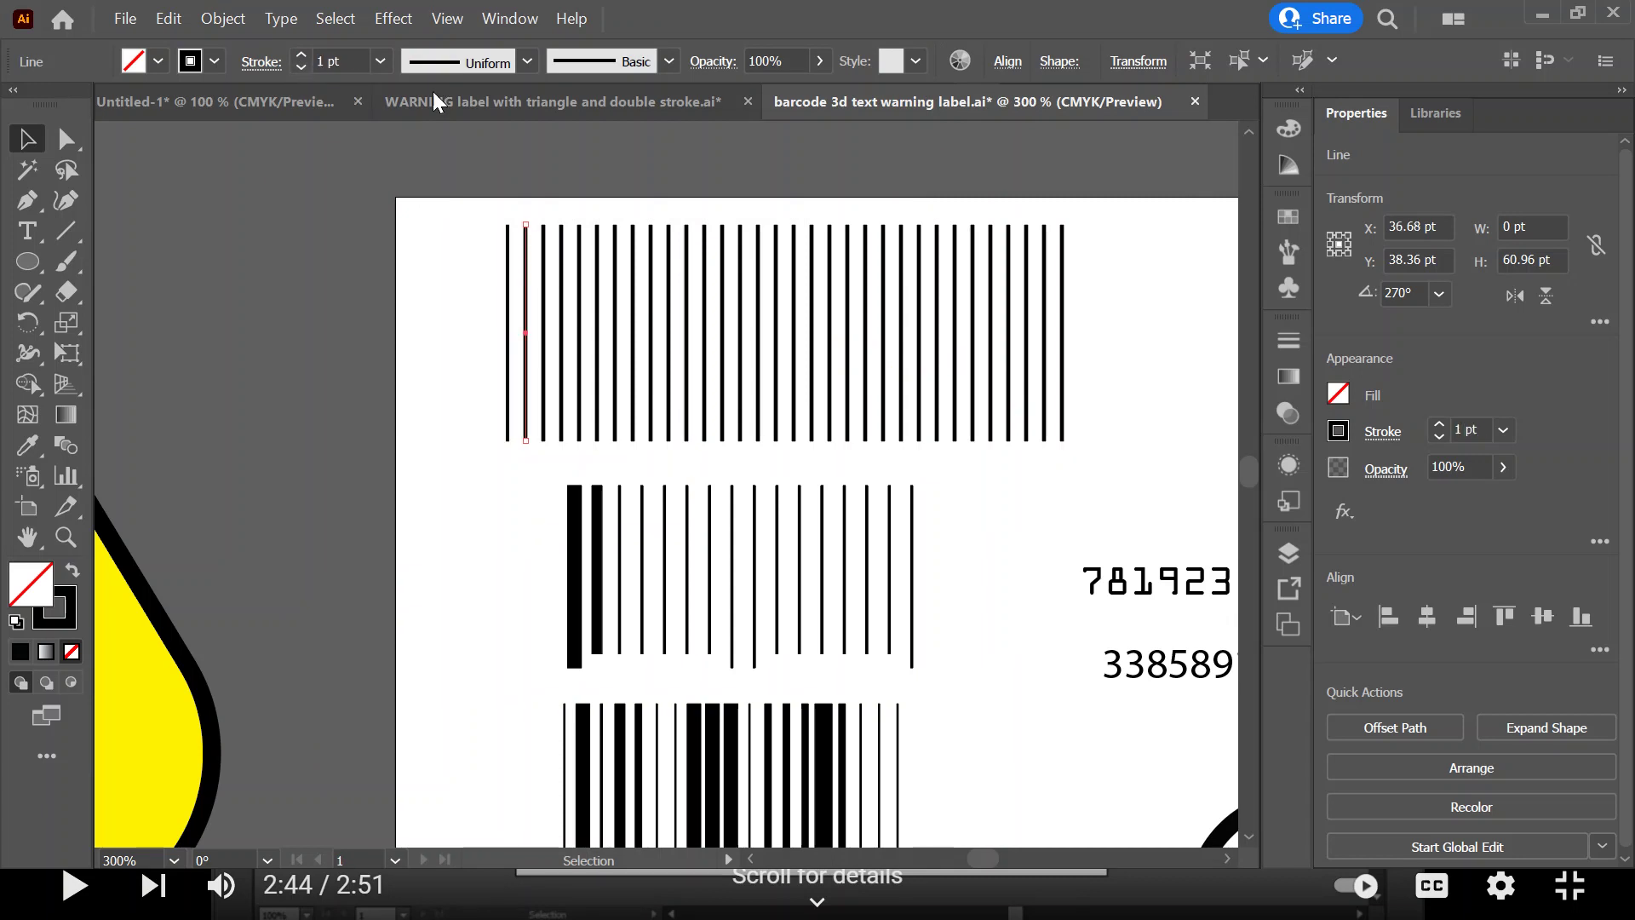
click(300, 54)
click(300, 54)
click(300, 55)
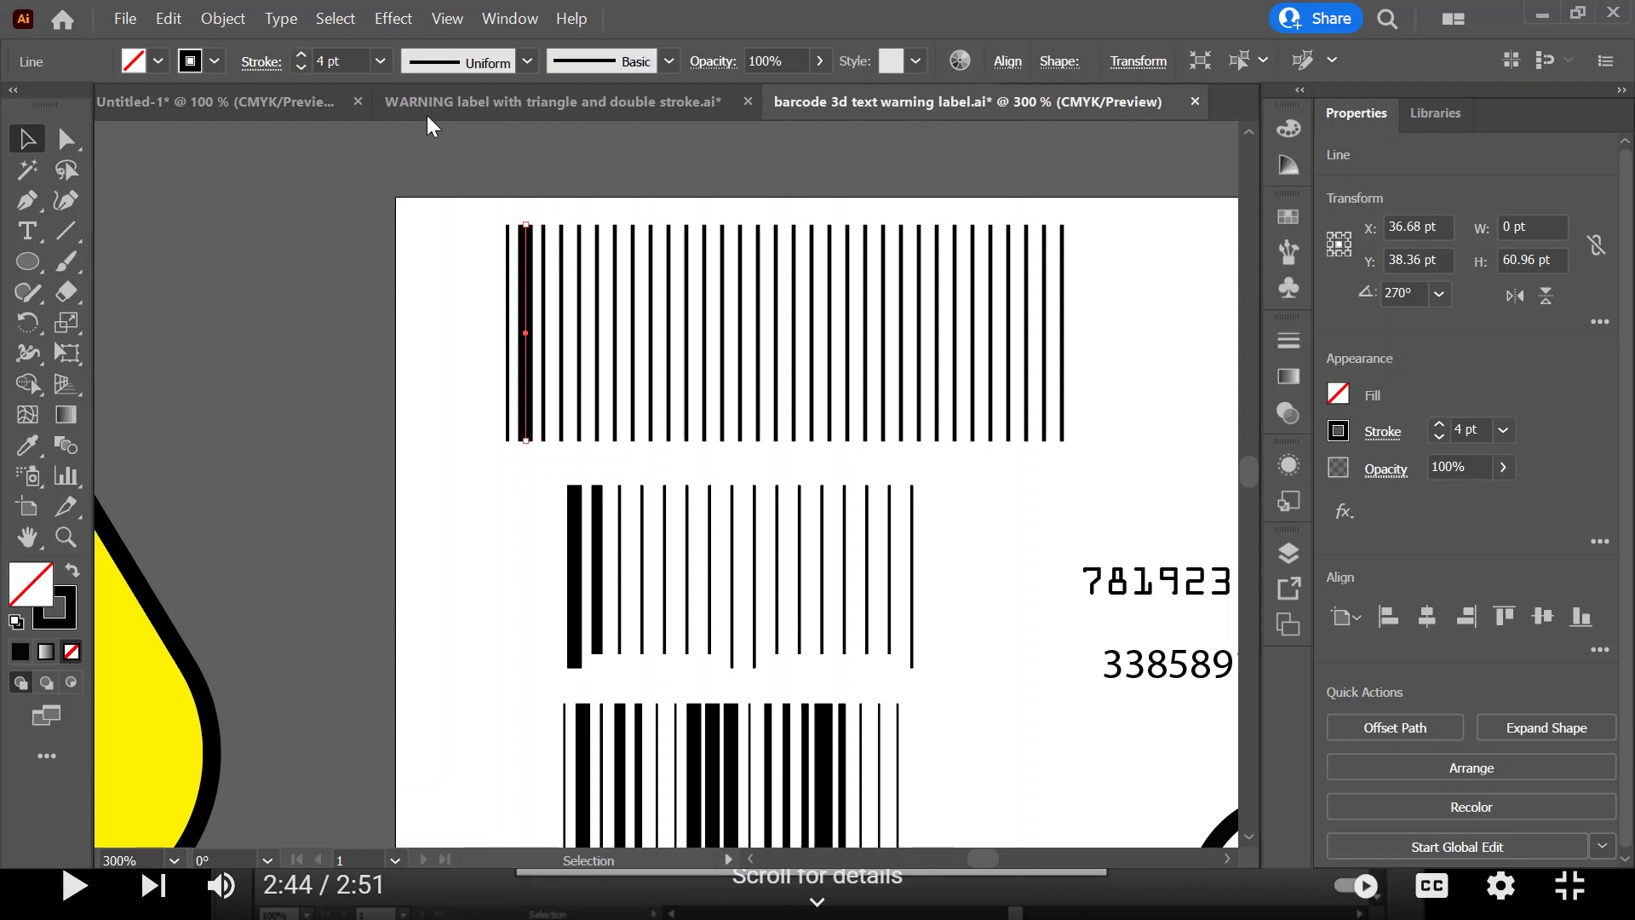
click(543, 251)
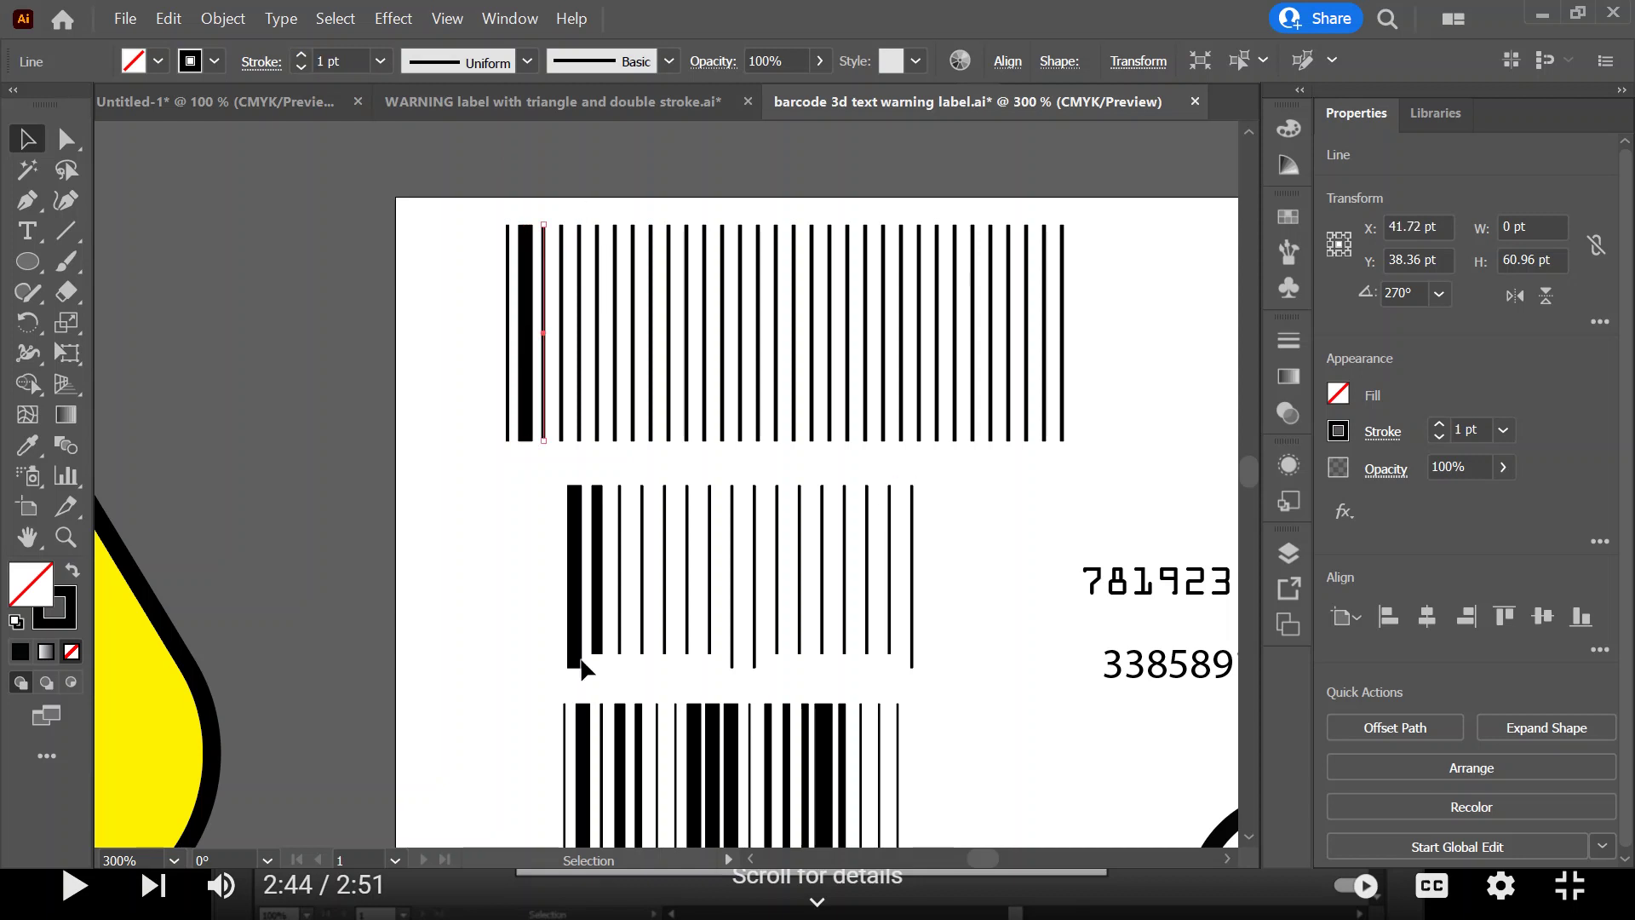
drag(737, 745, 636, 565)
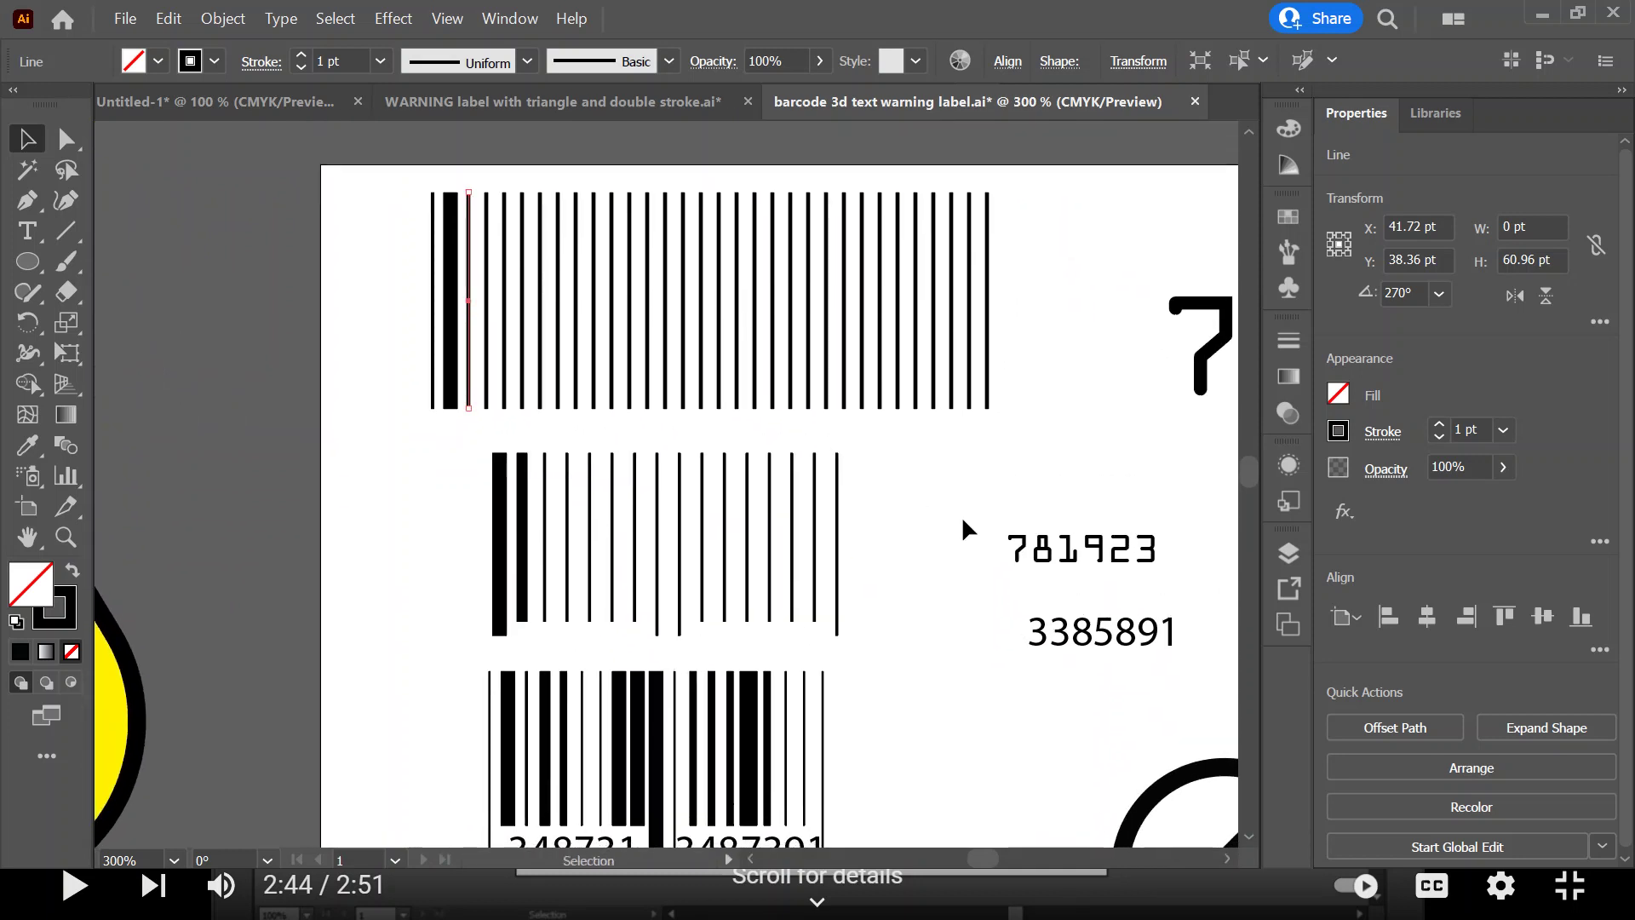
Inspect the 348731 label on the reference barcode, then return to the top barcode
scroll(818, 522, down, 2)
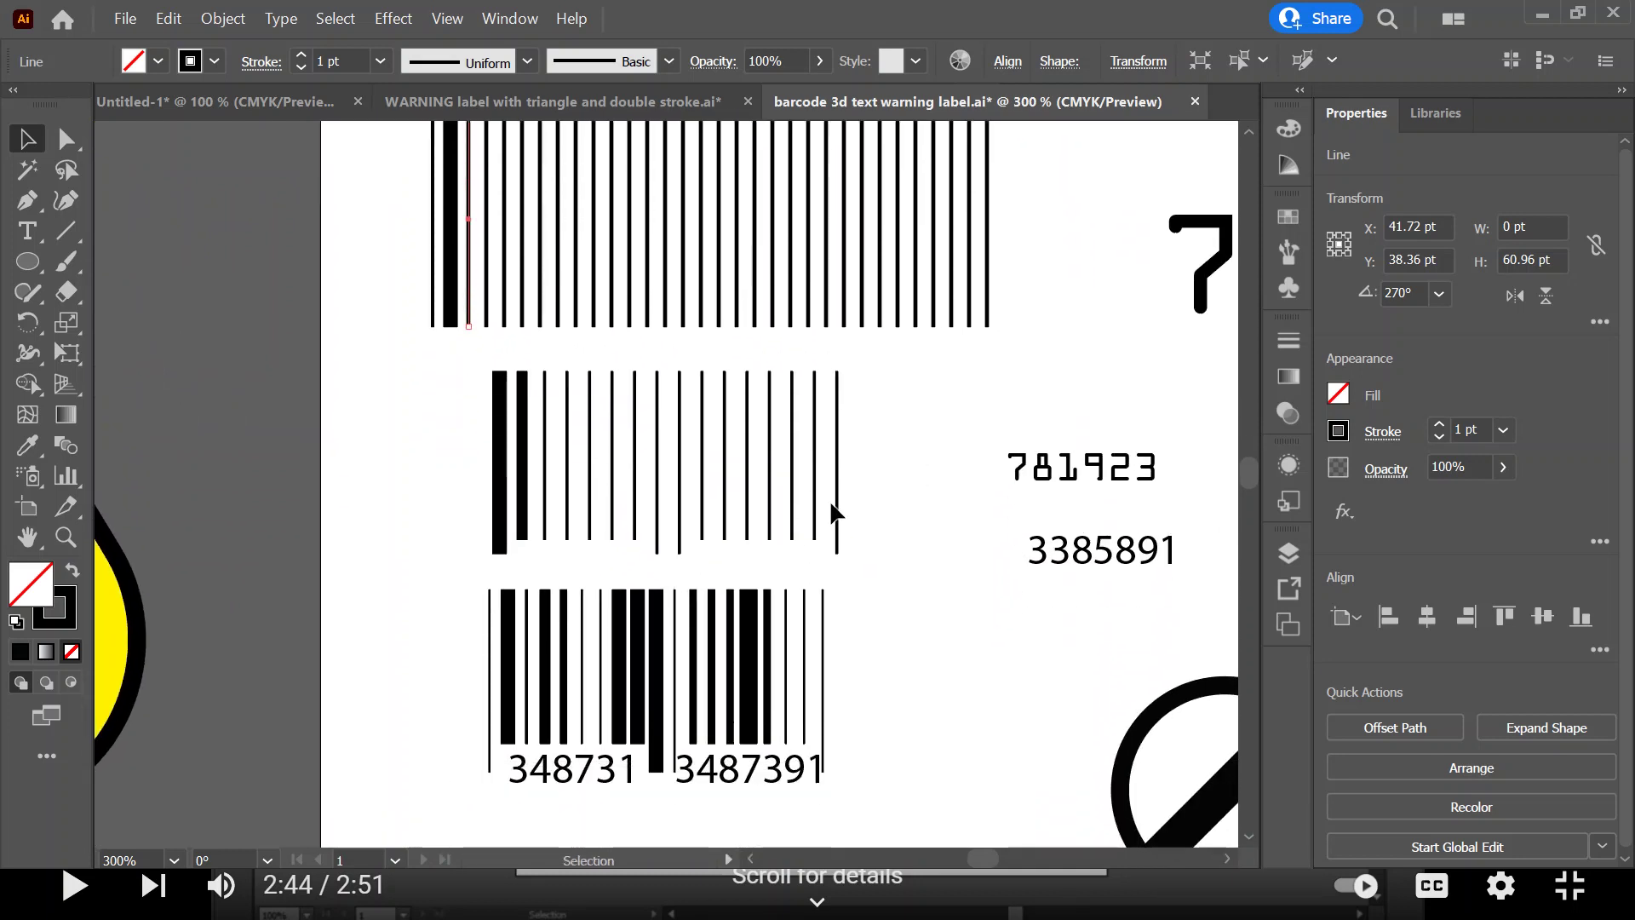
click(578, 785)
scroll(779, 631, up, 2)
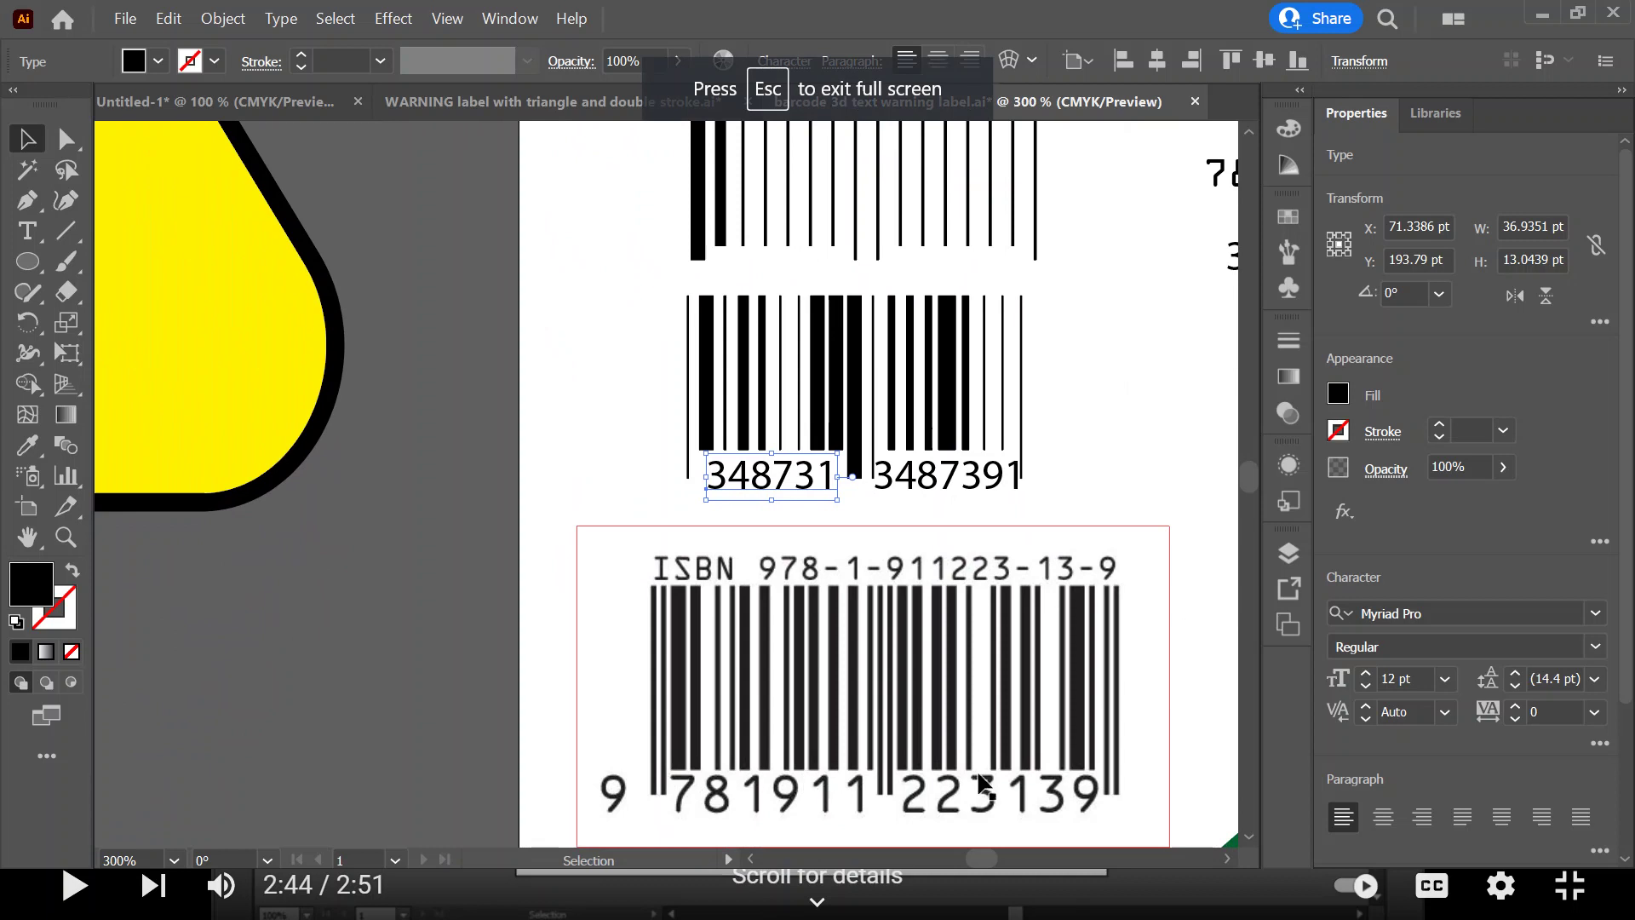
drag(1083, 298, 905, 690)
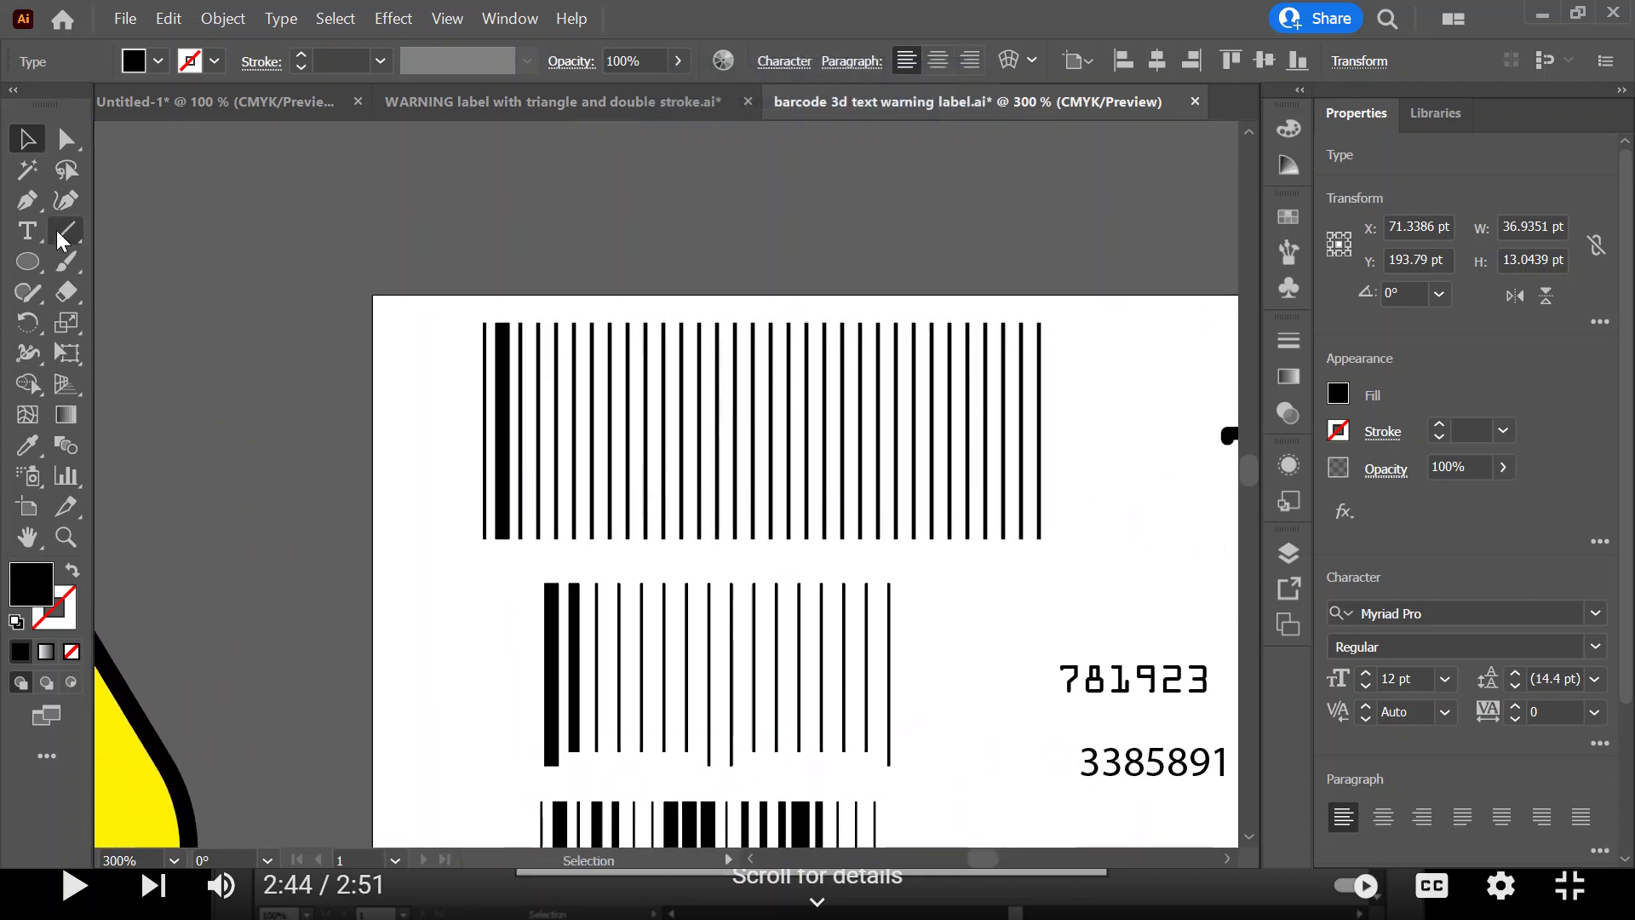
click(28, 231)
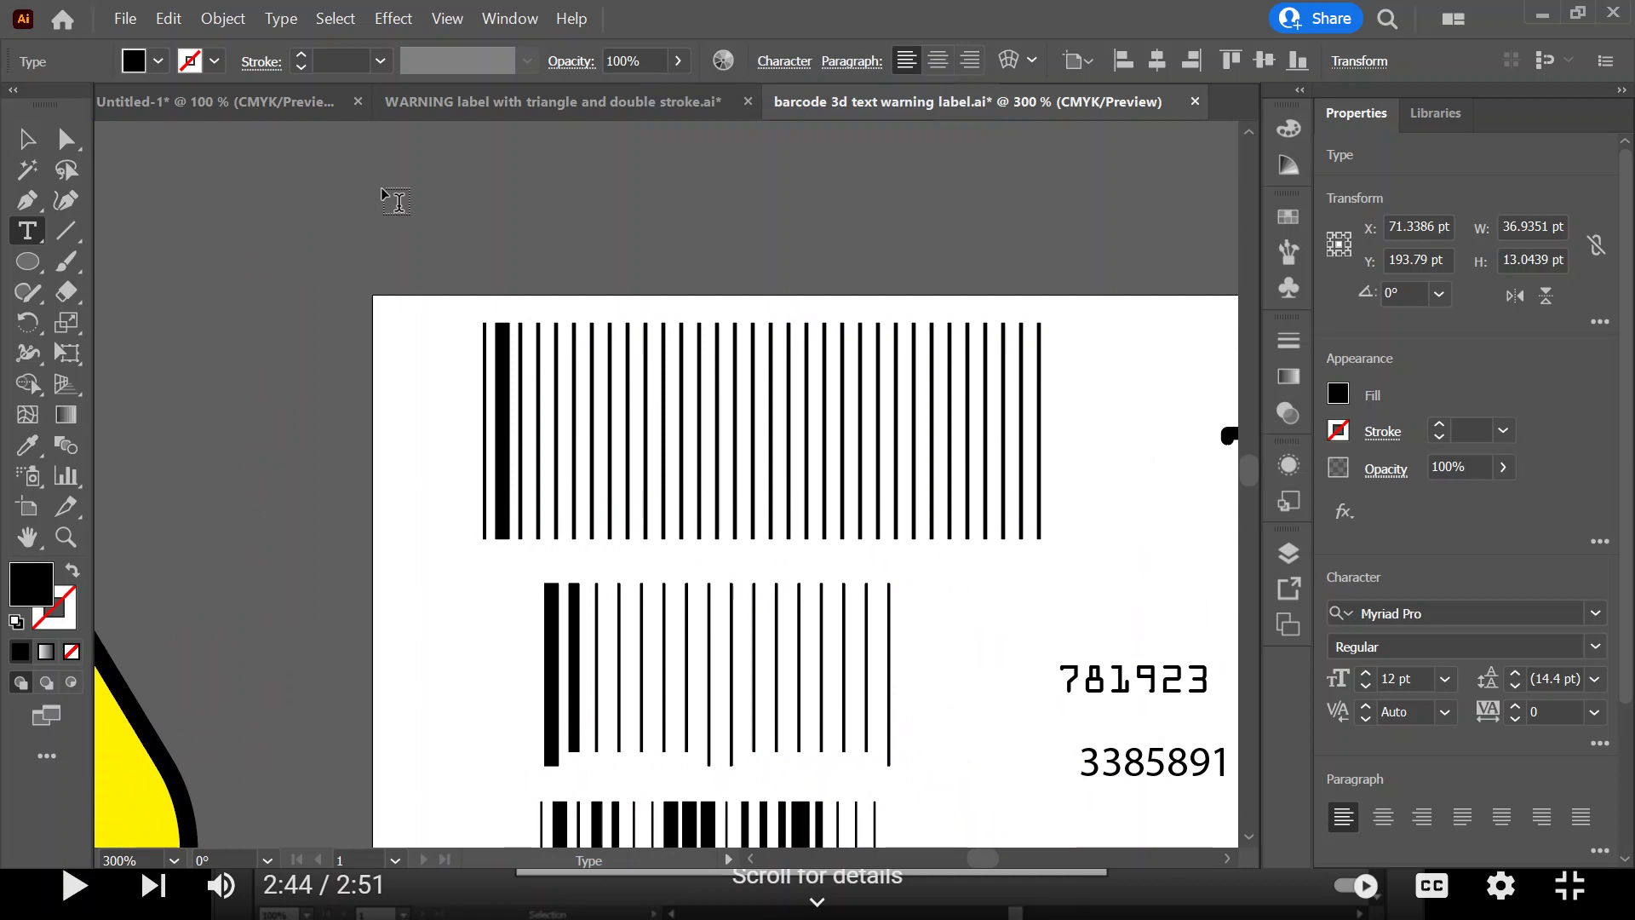
Create a text object reading 098274 above the barcode, removing the extra digits 58
click(523, 224)
text(09827458)
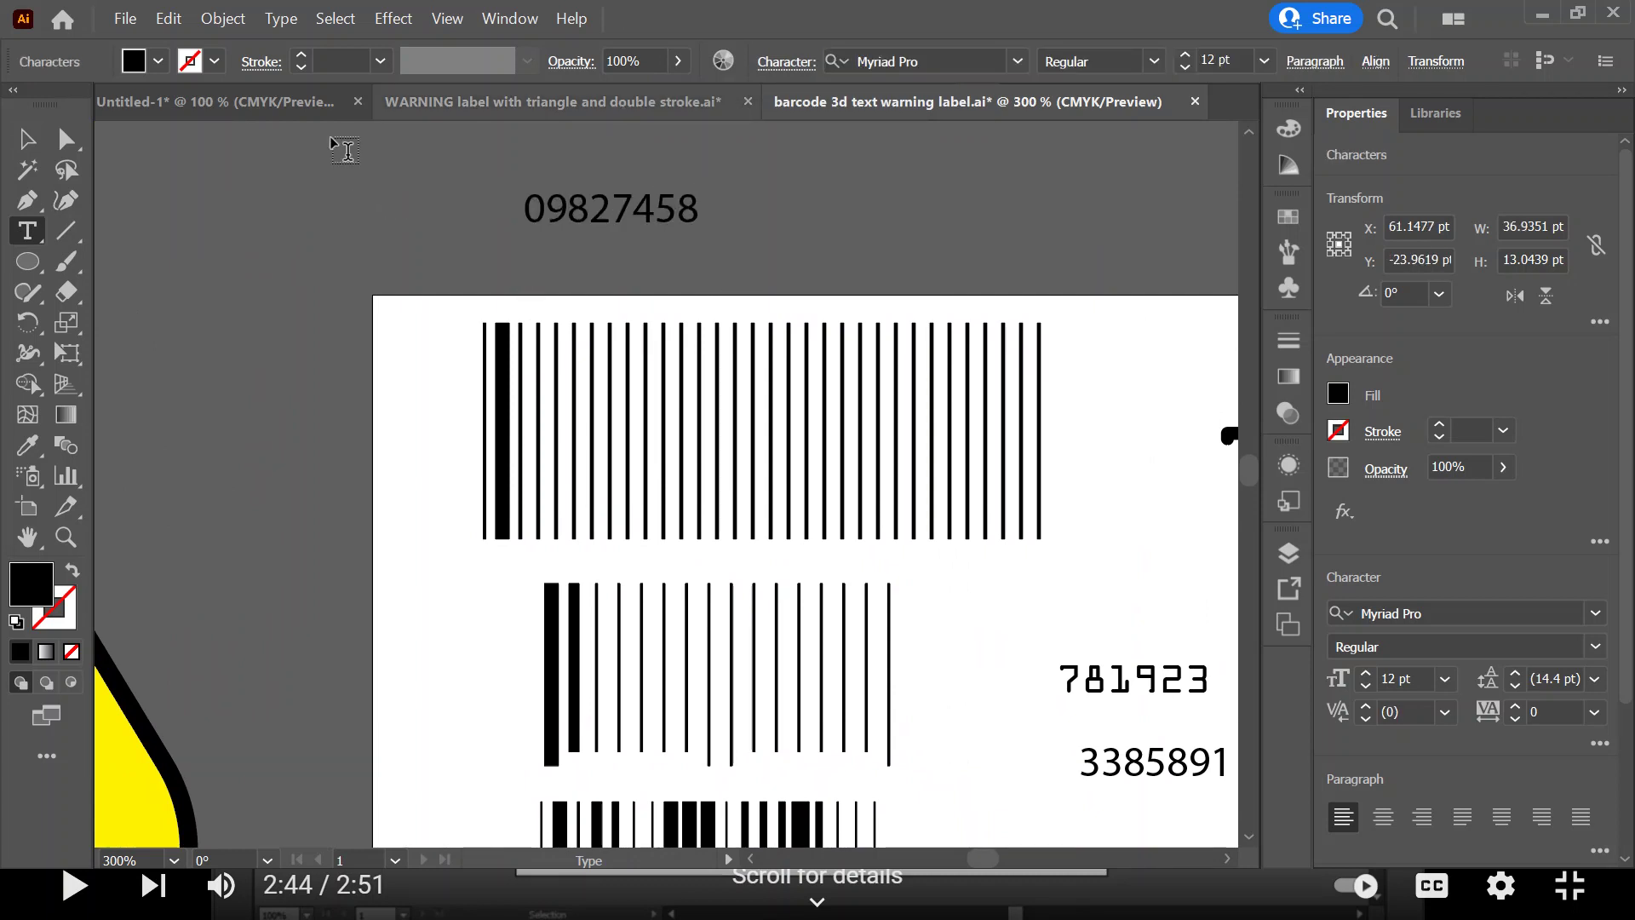
click(27, 138)
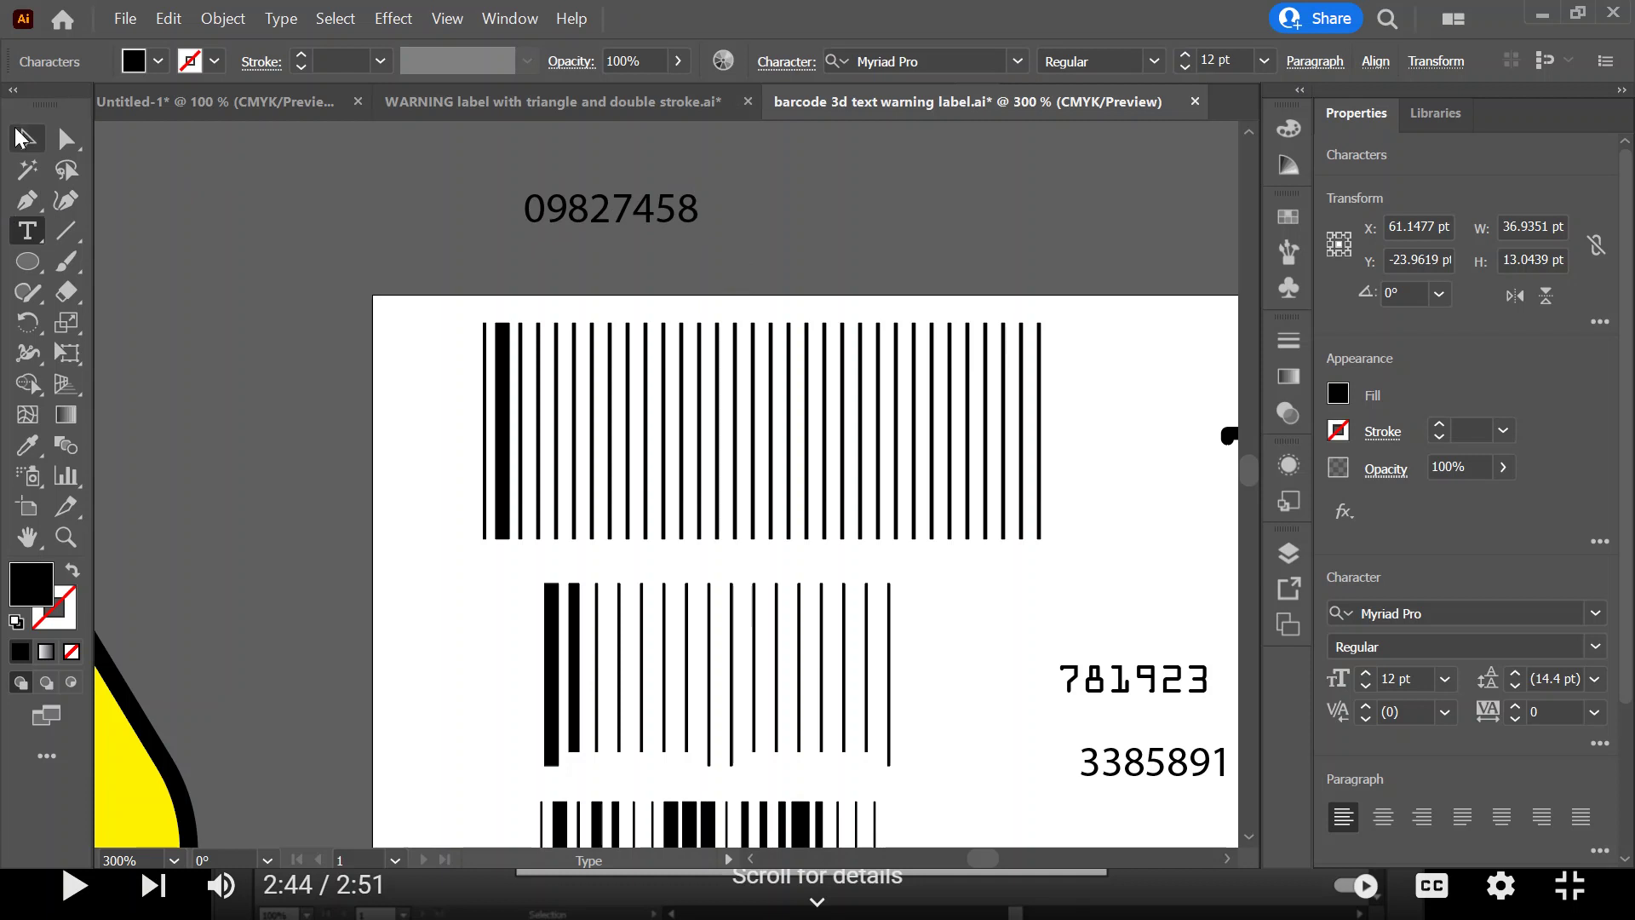
double_click(645, 209)
drag(656, 198, 713, 207)
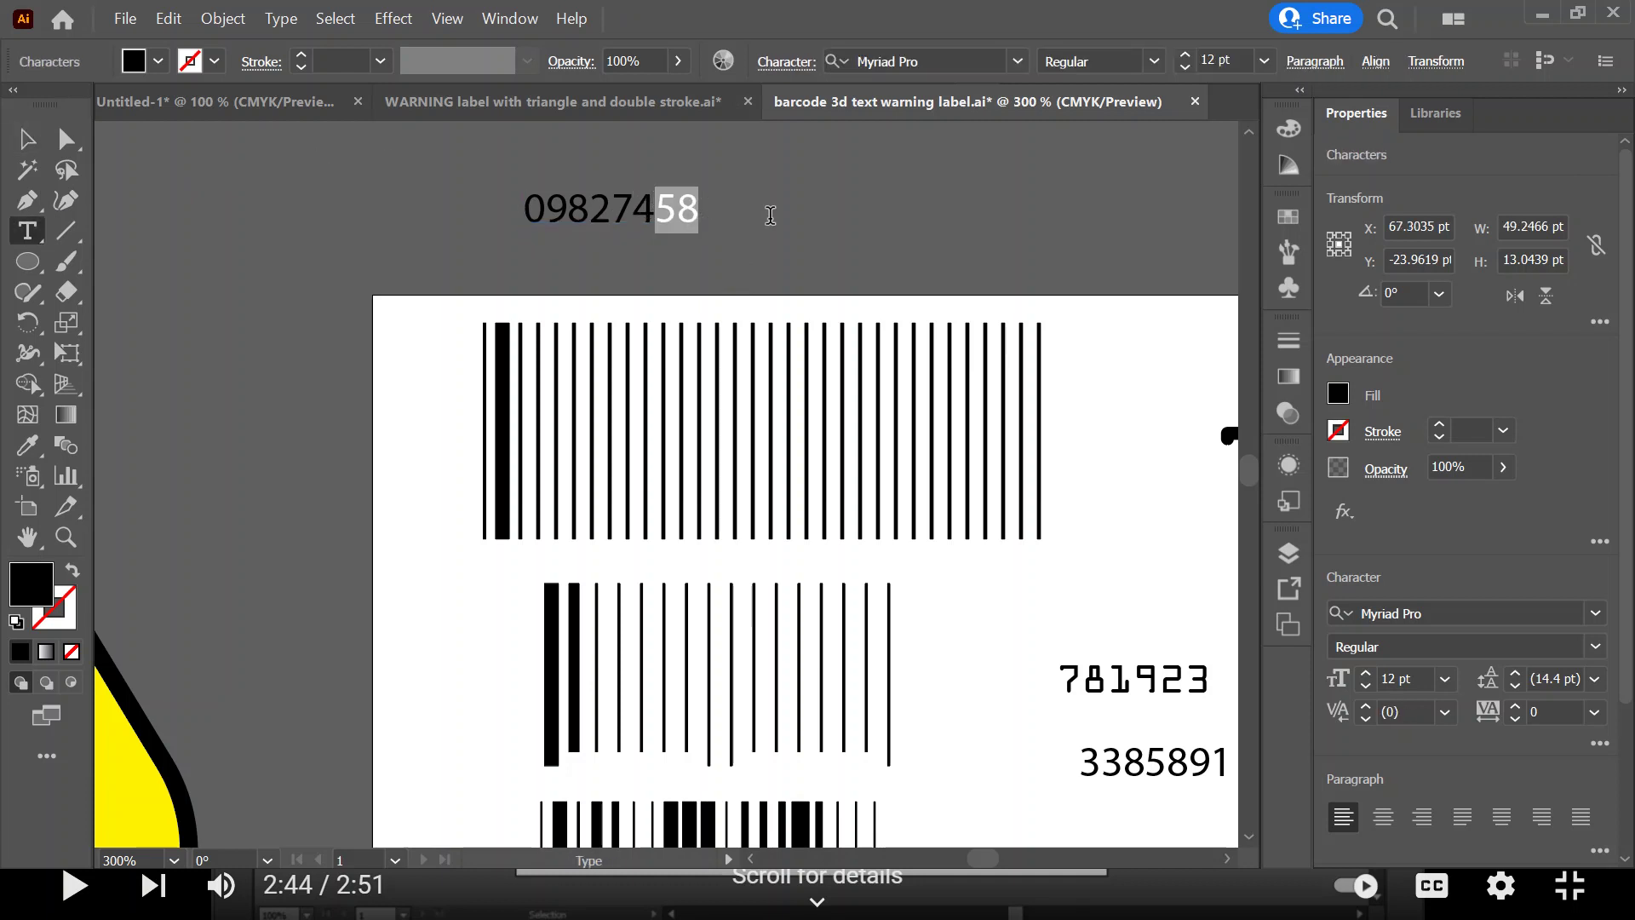
key(BackSpace)
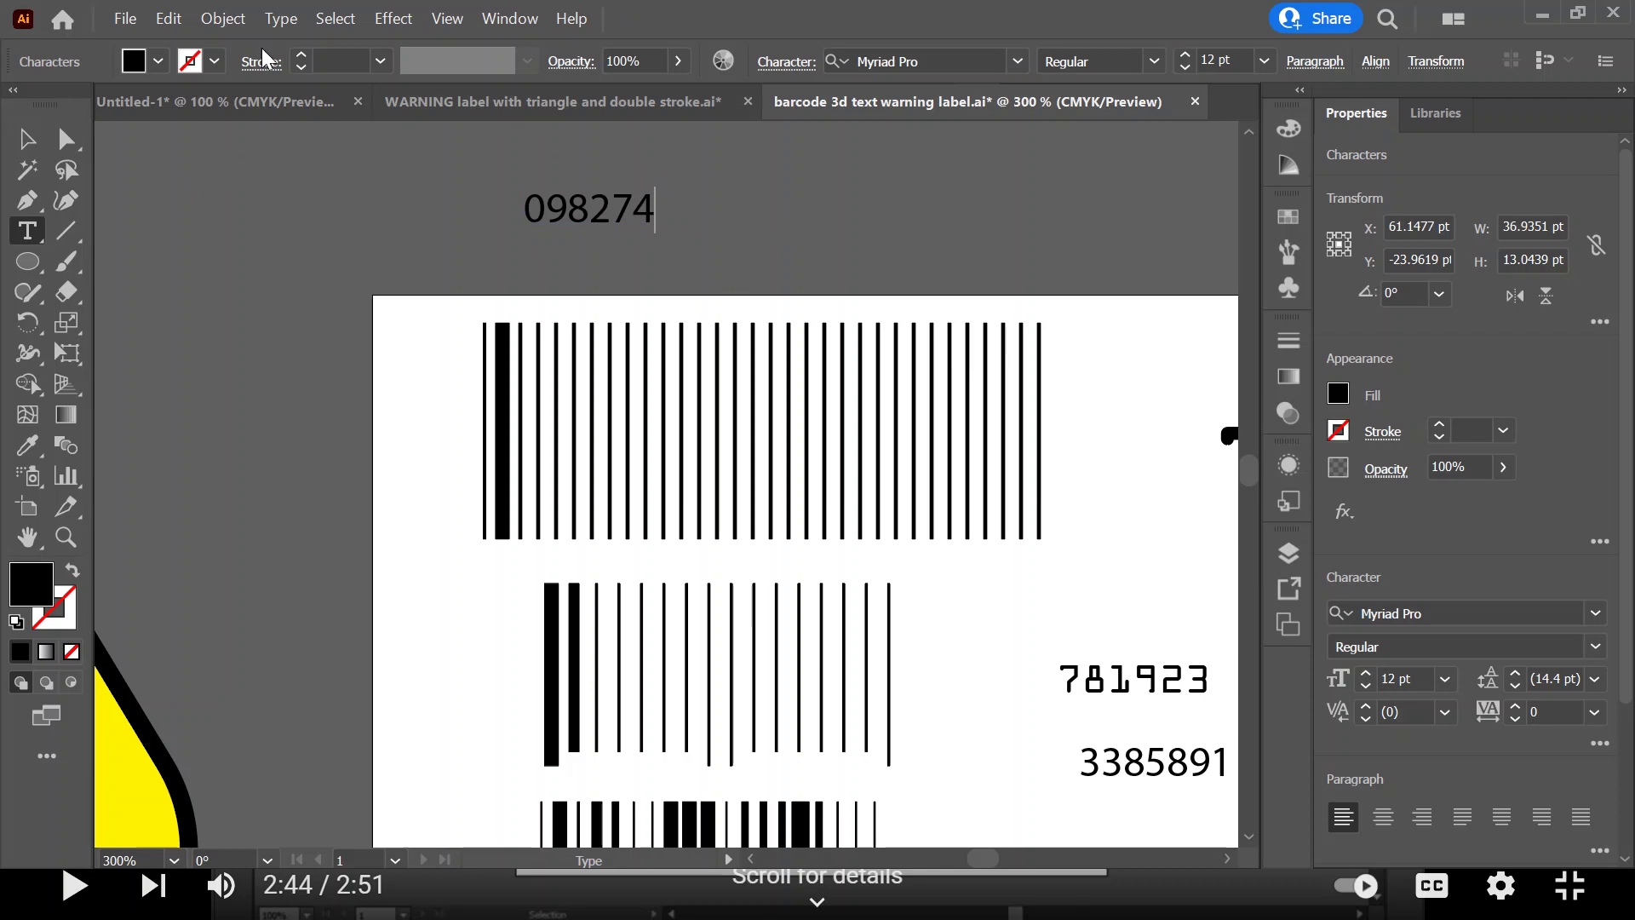
key(Escape)
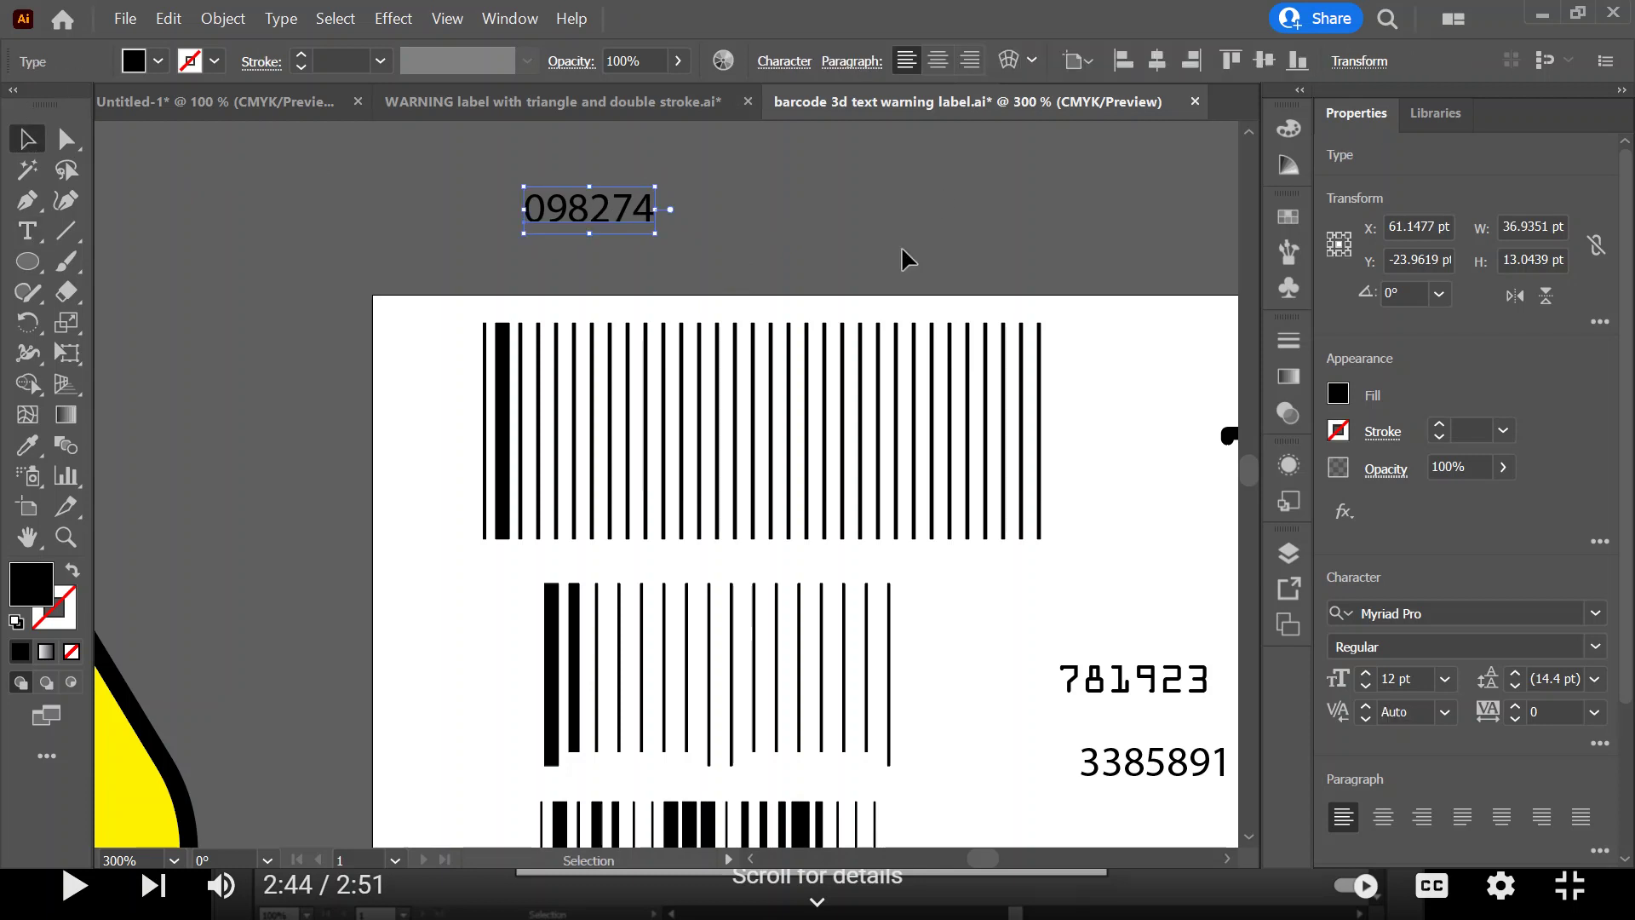
click(894, 248)
Duplicate the number to the right as 236653 and move both groups onto the top barcode
drag(601, 213, 788, 213)
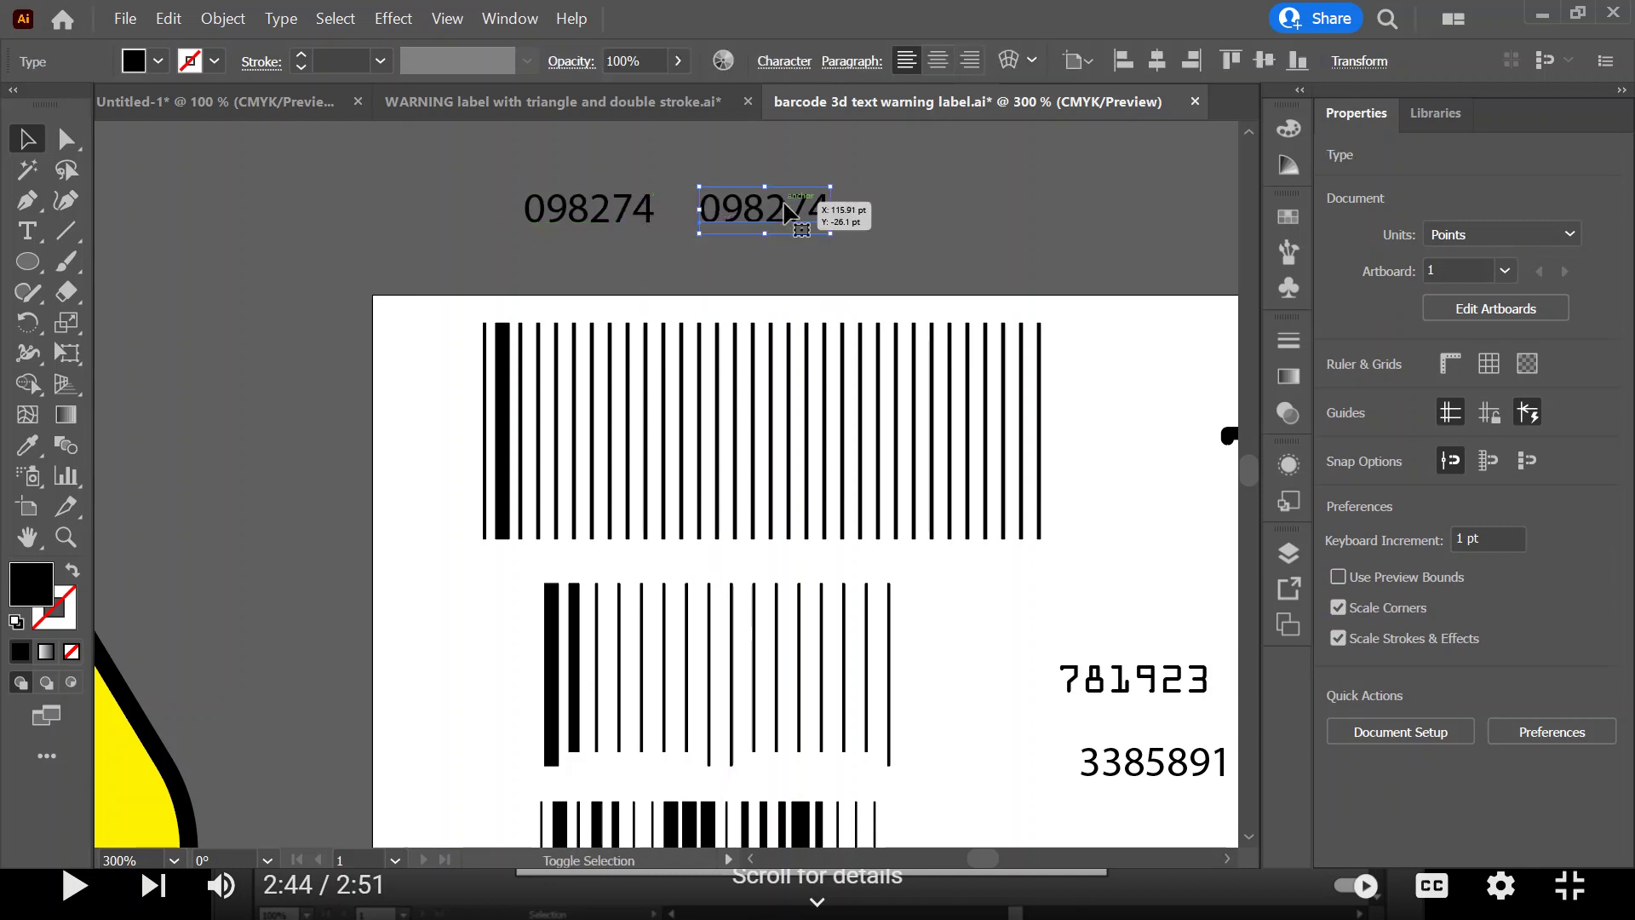
double_click(784, 213)
double_click(784, 213)
text(236653)
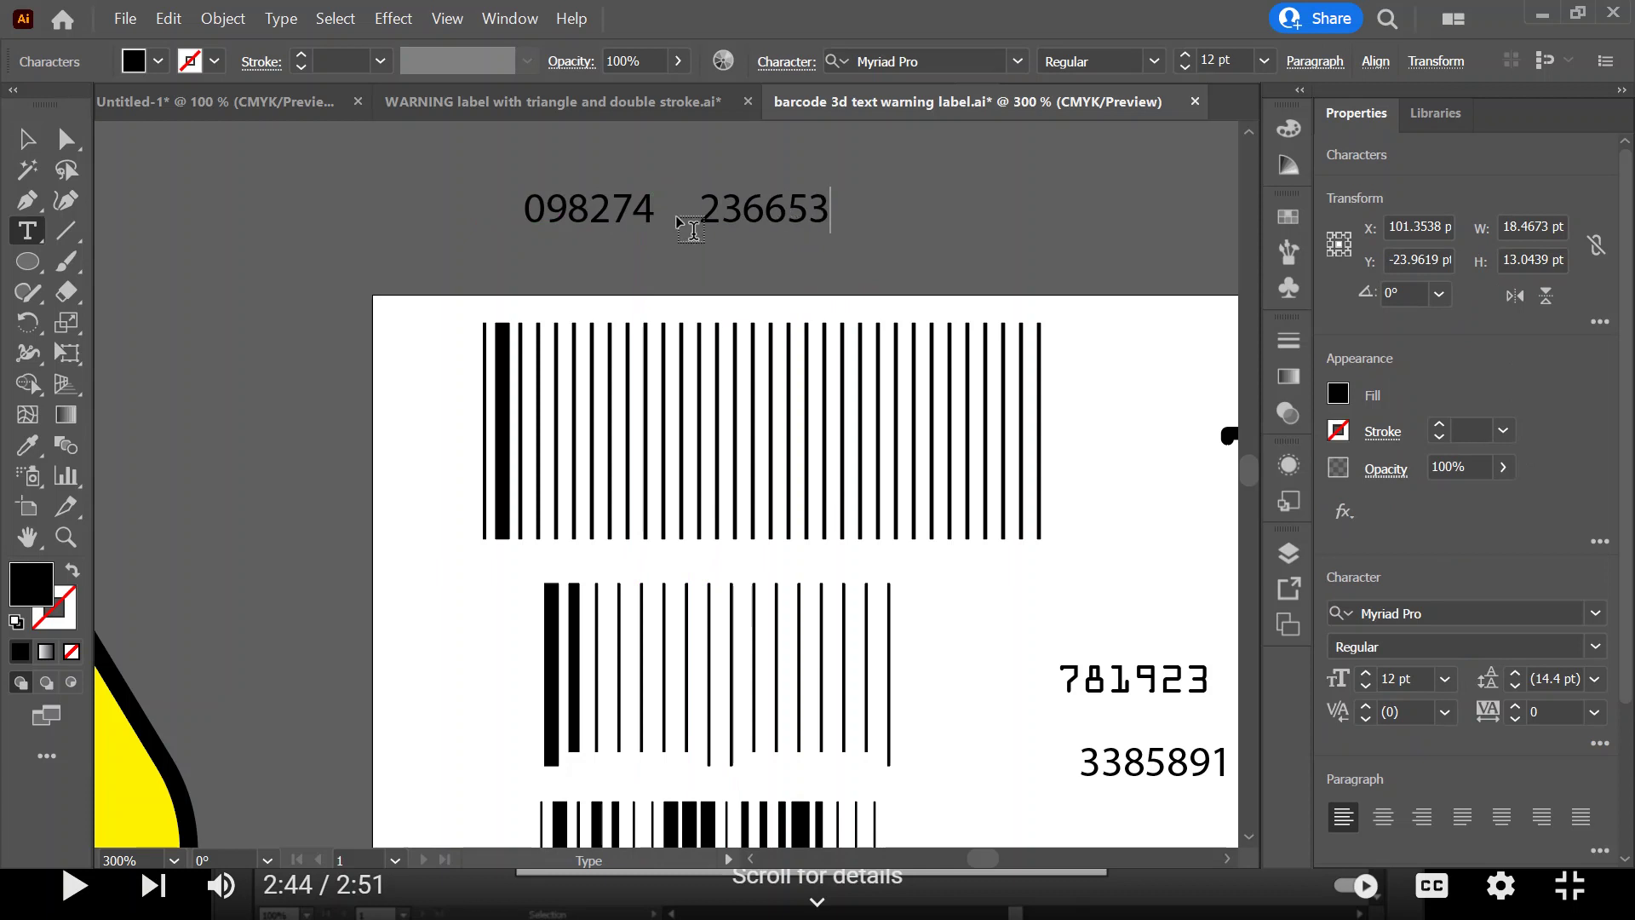
click(29, 138)
drag(516, 174, 993, 514)
Set both number groups in OCR A Extended and align them beneath the bars
drag(922, 564, 917, 554)
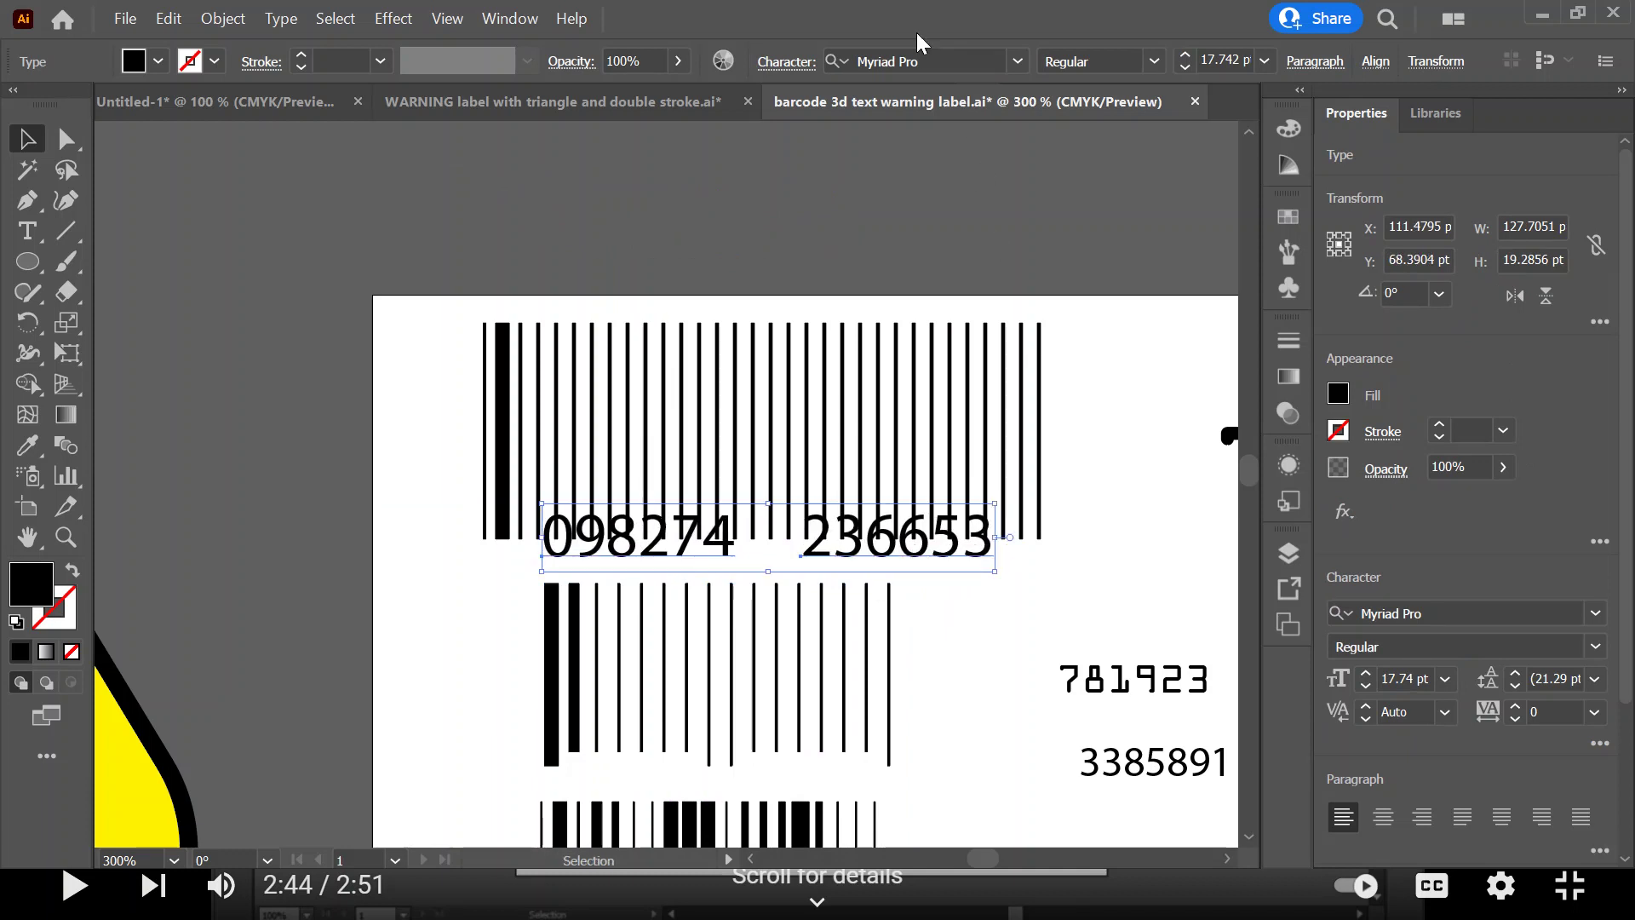
click(901, 62)
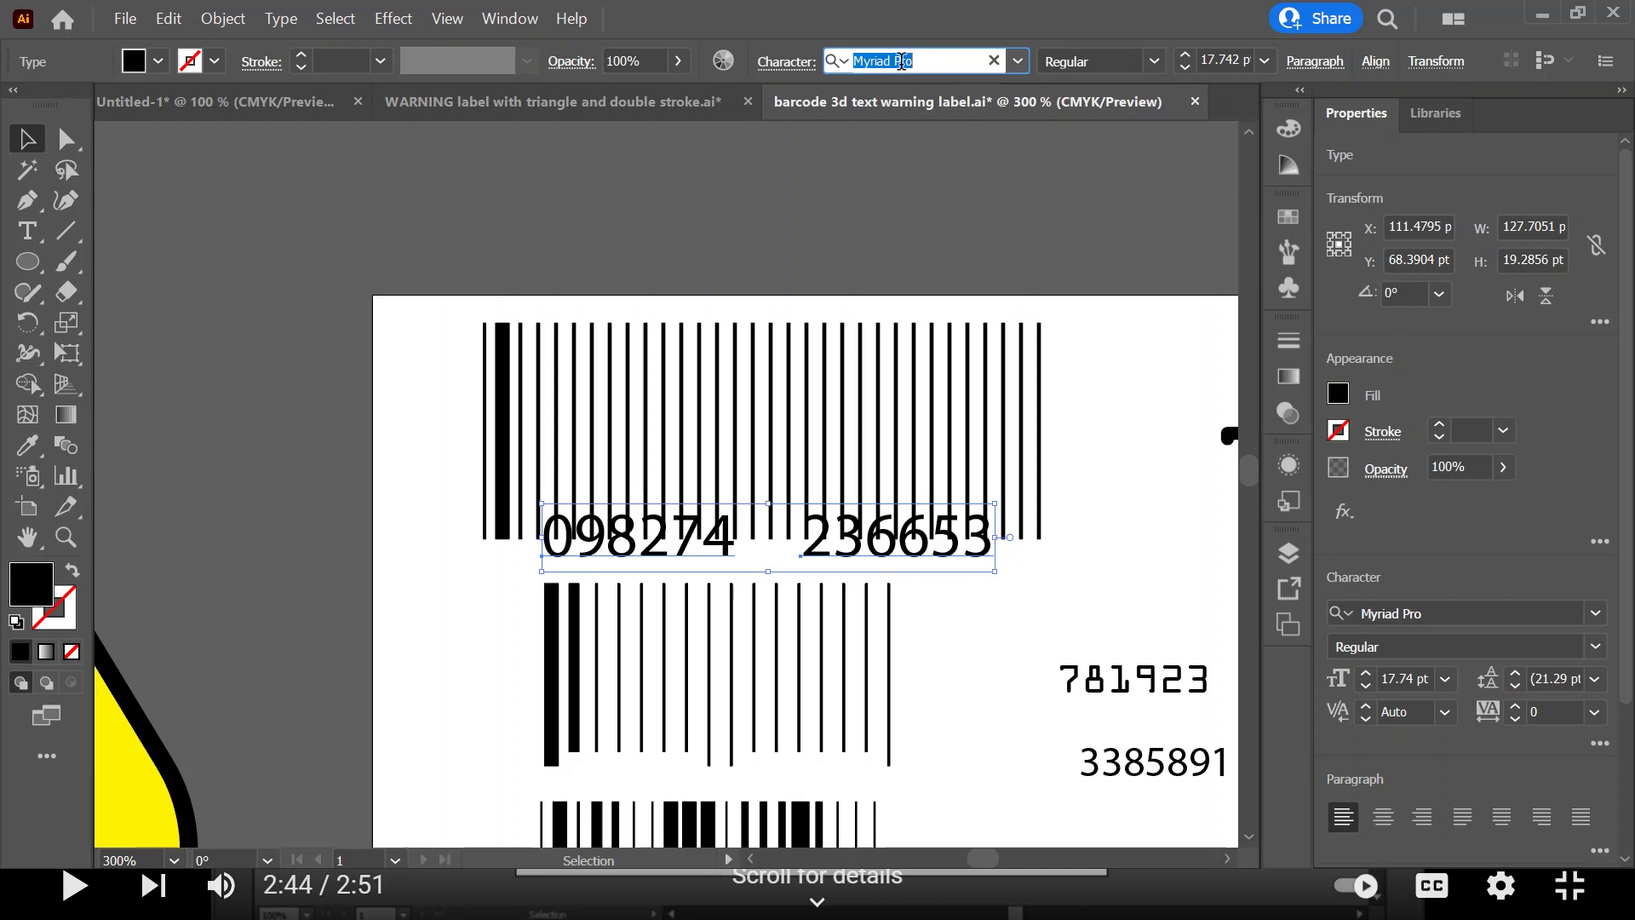
text(ocr)
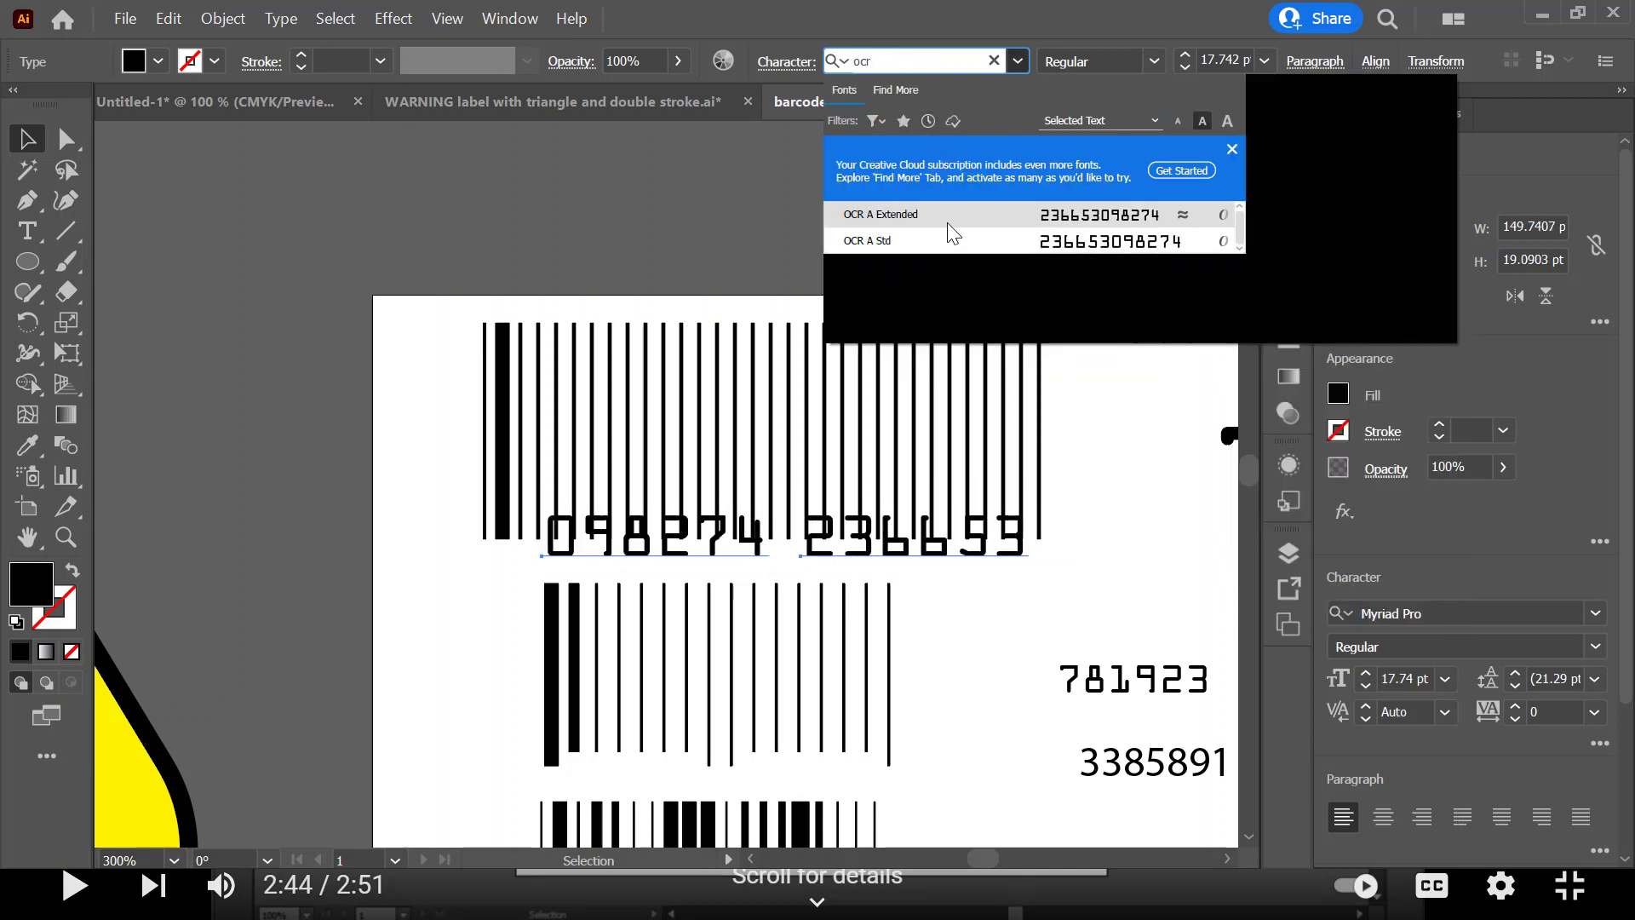
click(1033, 220)
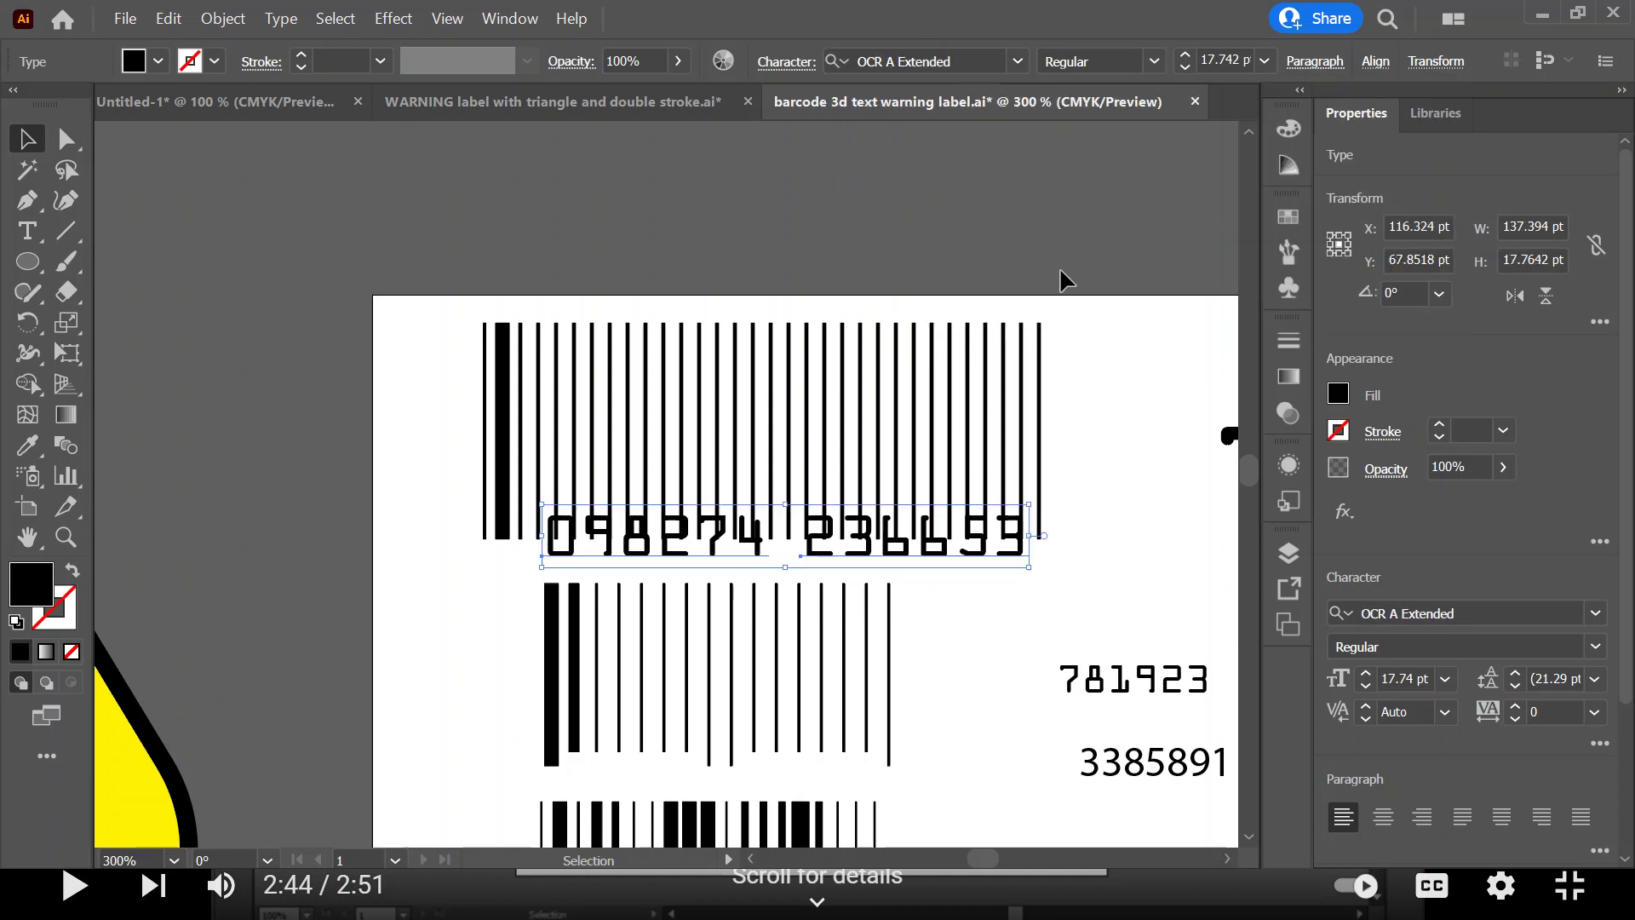
drag(912, 553, 886, 558)
scroll(842, 590, down, 2)
scroll(841, 588, down, 5)
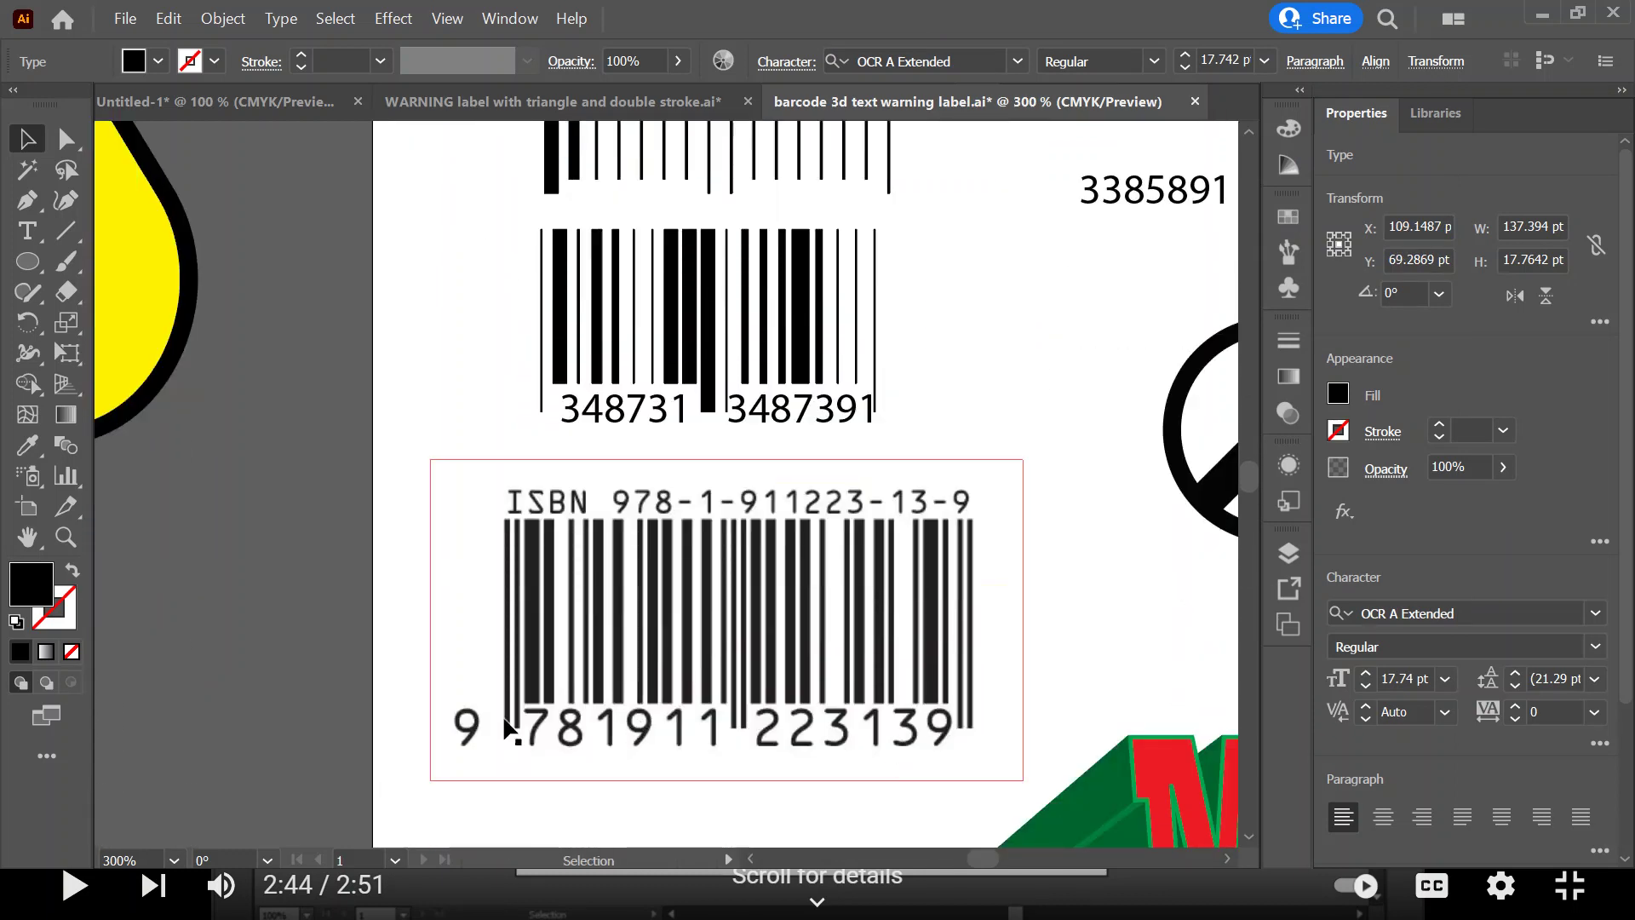
scroll(956, 498, up, 2)
scroll(951, 490, up, 4)
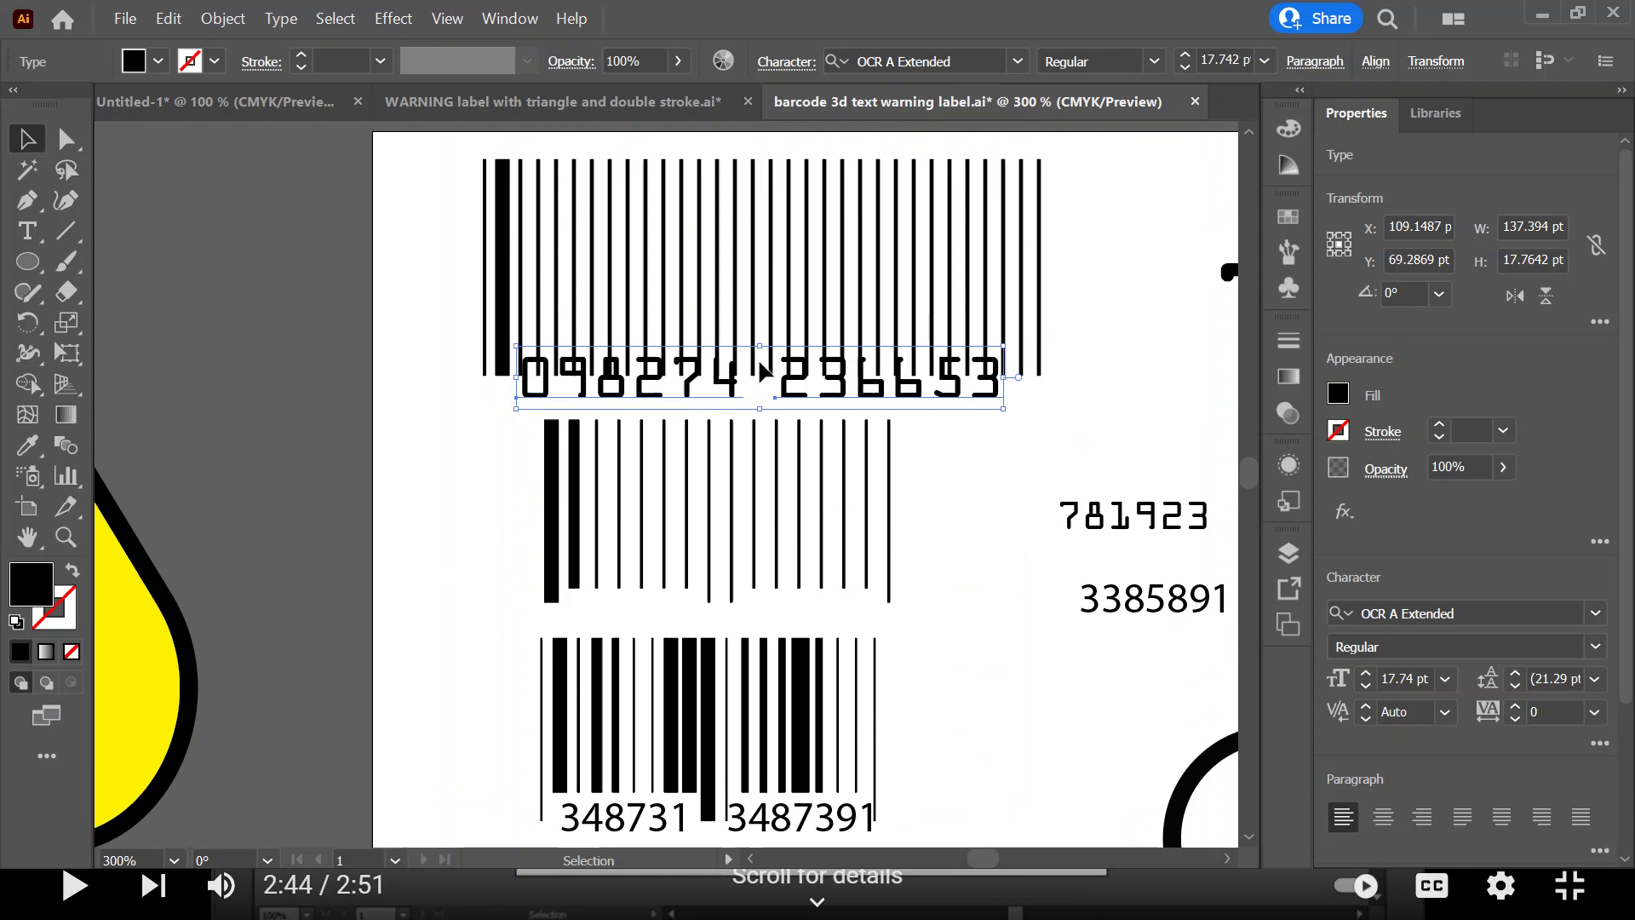
Group the two number texts and send the group behind the bars
key(ctrl+g)
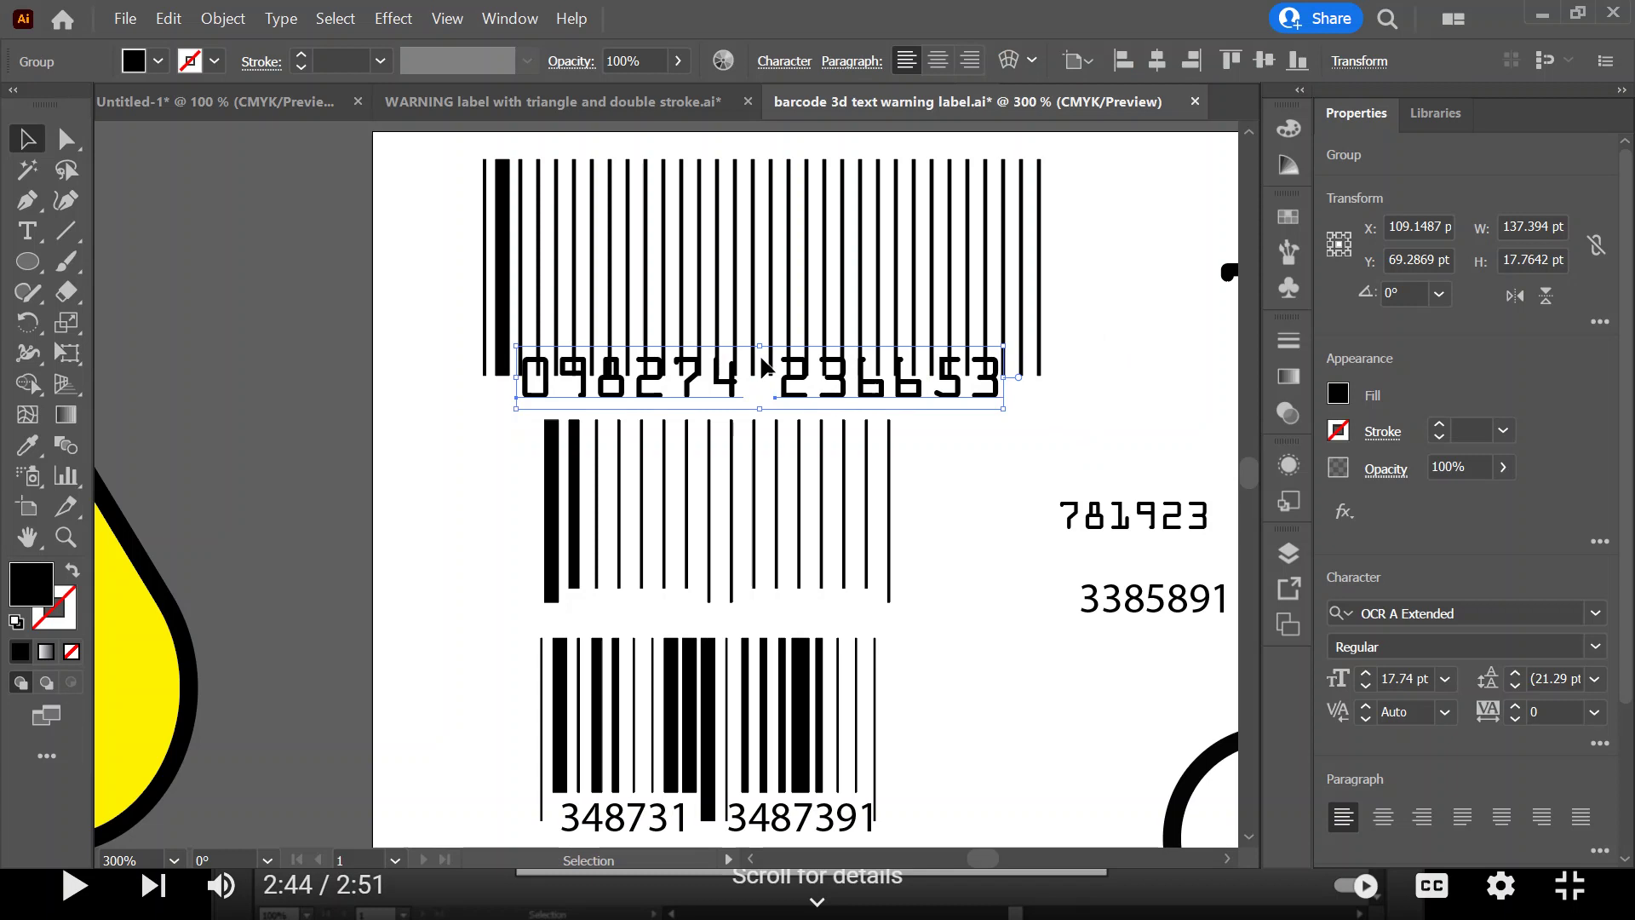
right_click(872, 396)
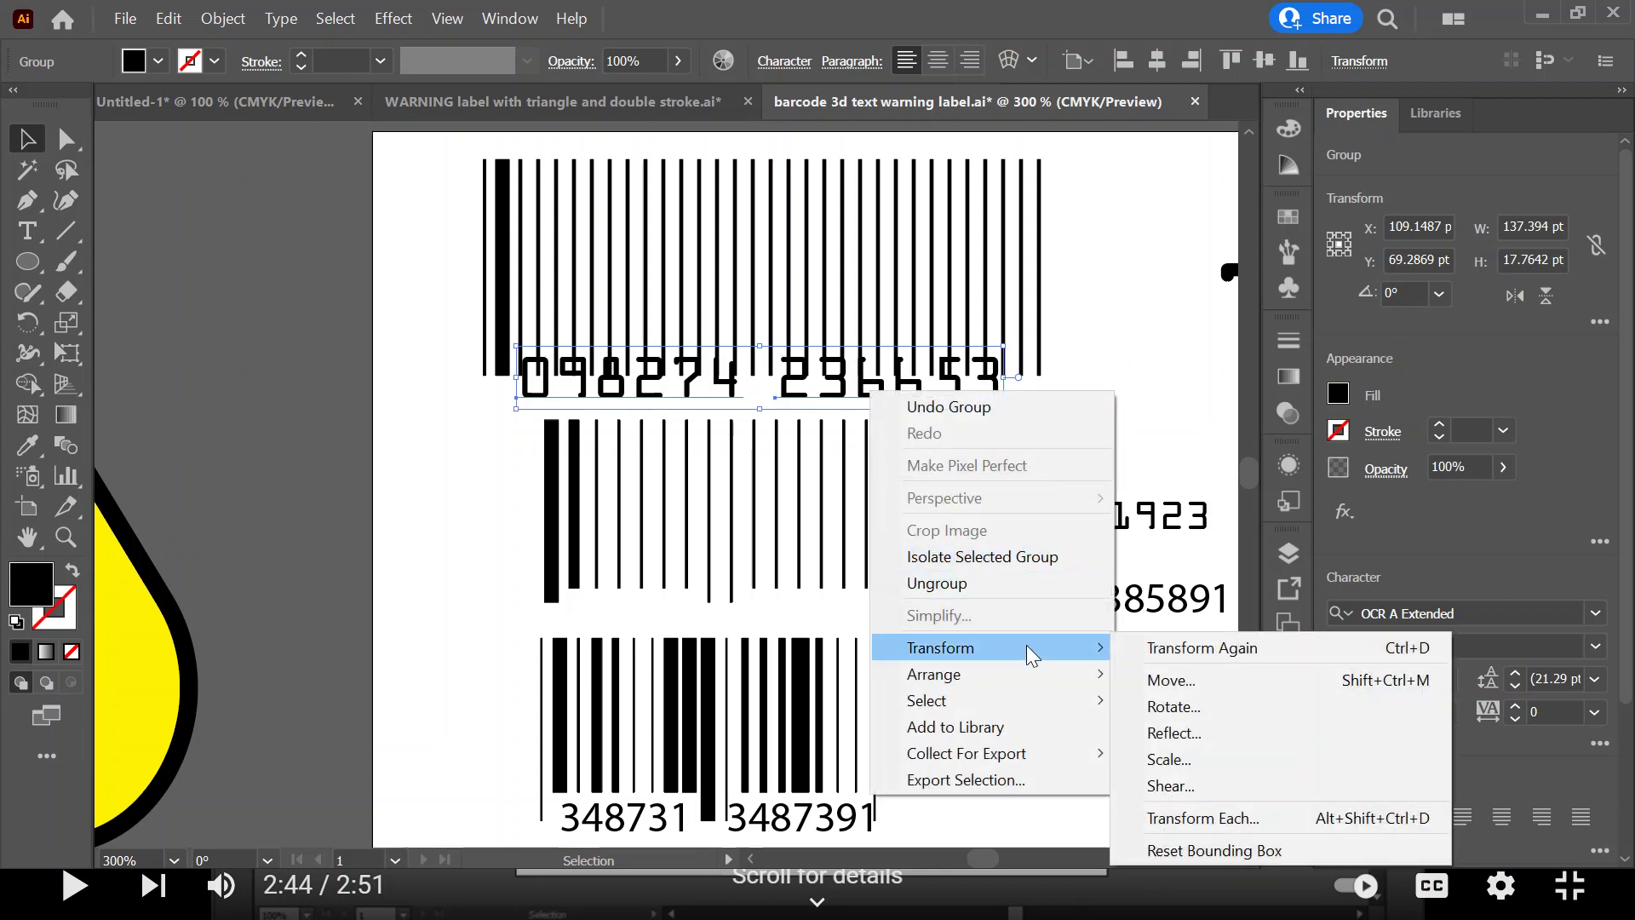
mouse_move(1088, 677)
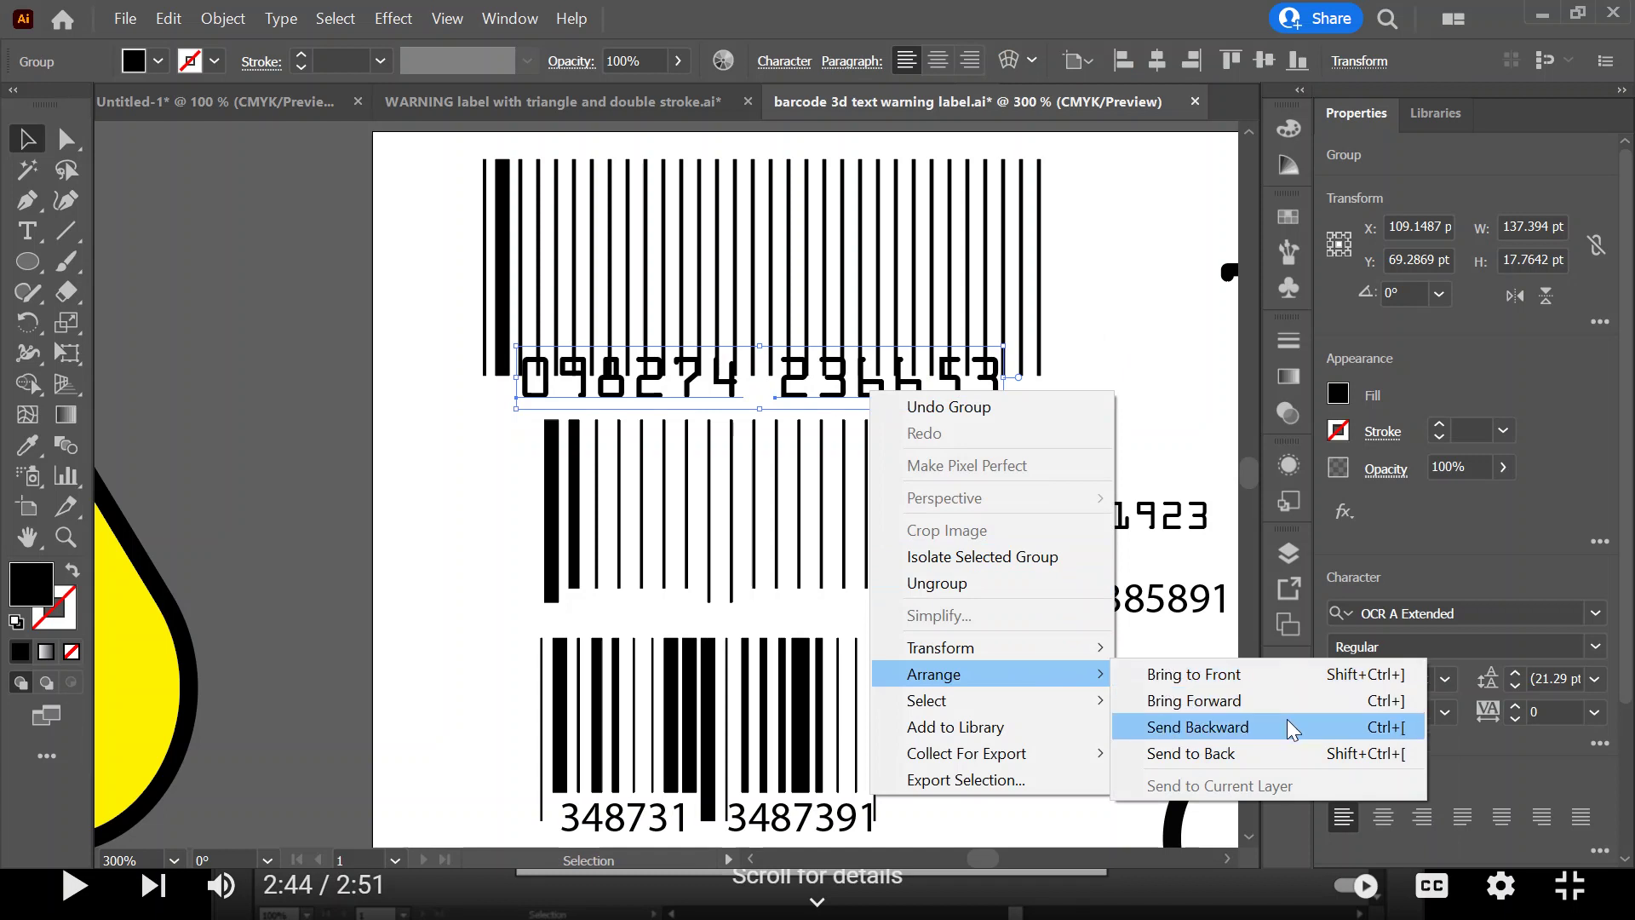
click(1286, 755)
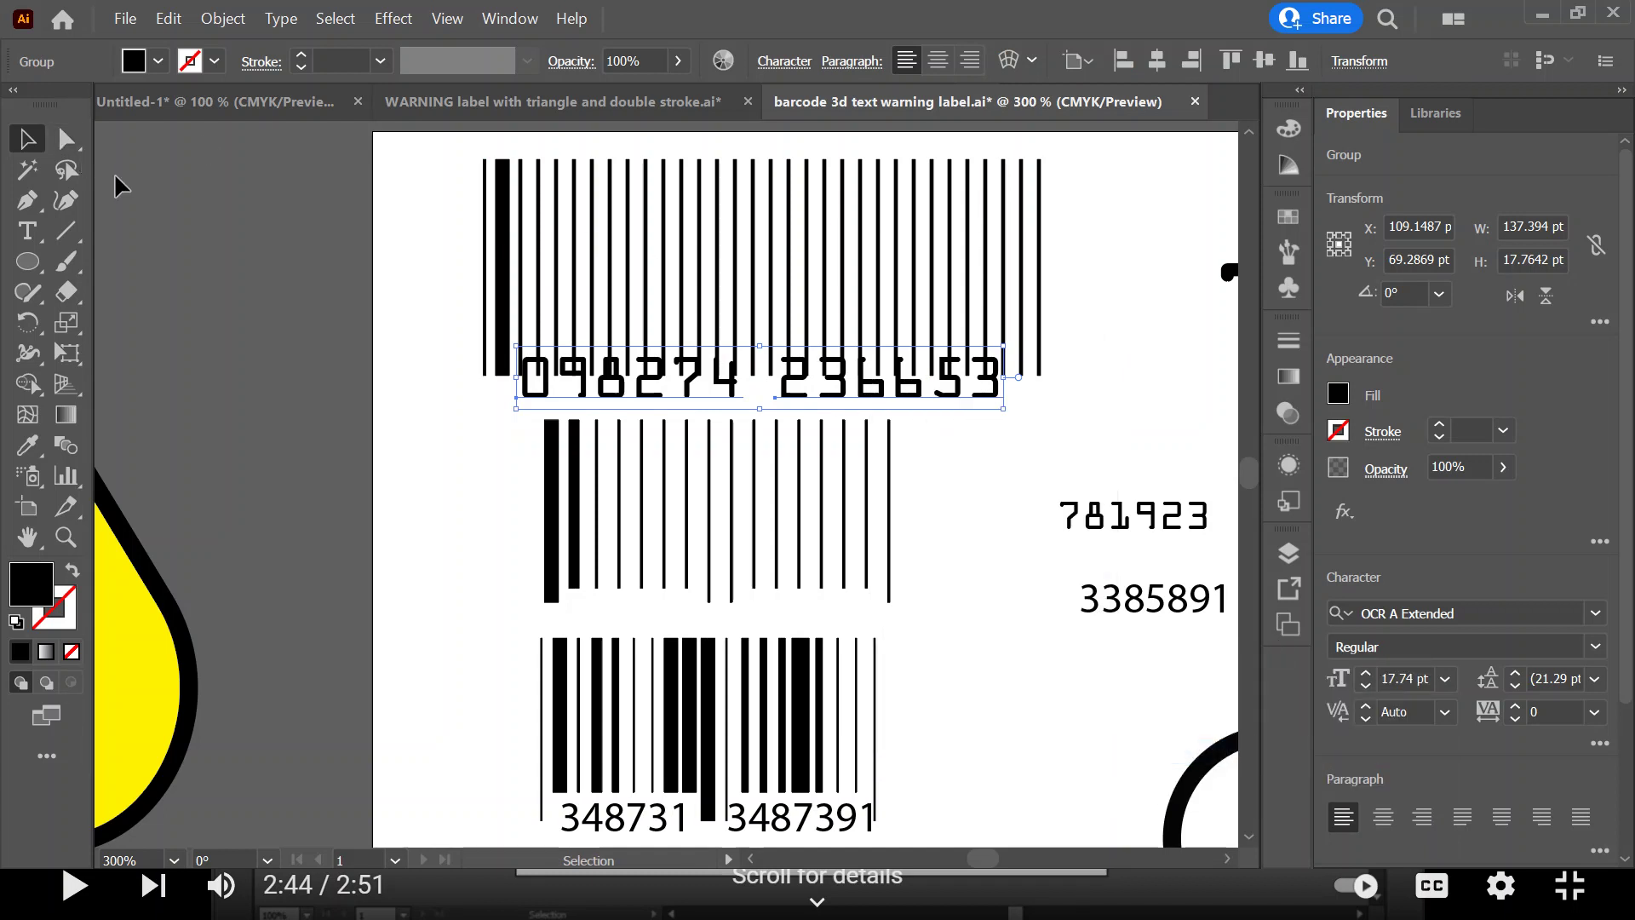
Raise the bars' bottom anchors so they end just above the number label
click(63, 139)
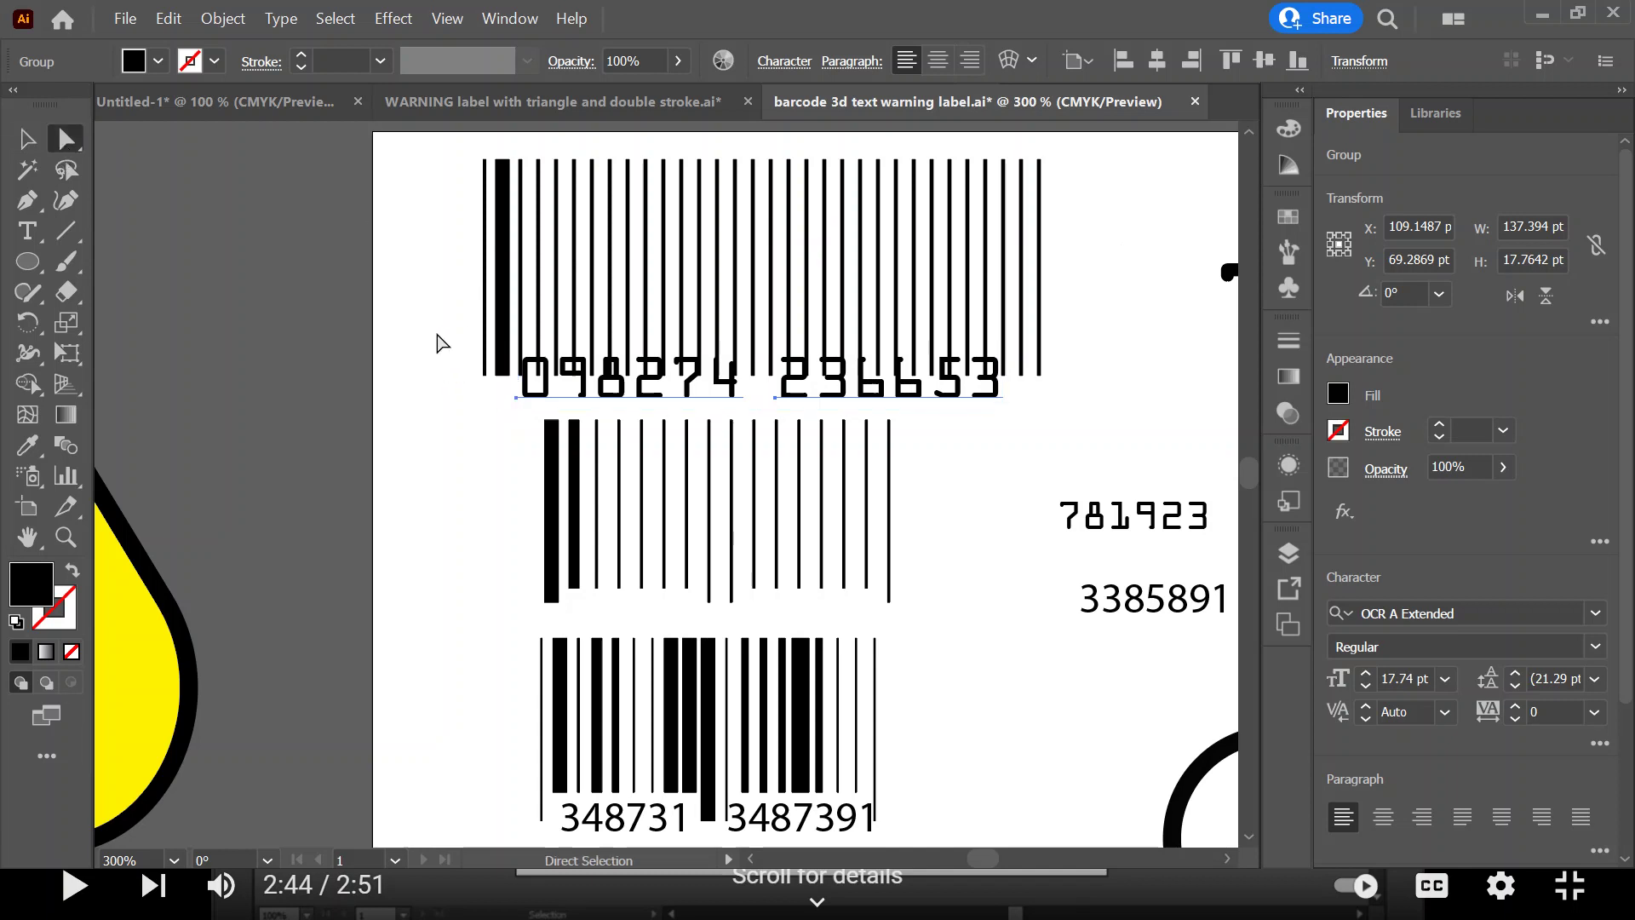
drag(436, 331, 1075, 392)
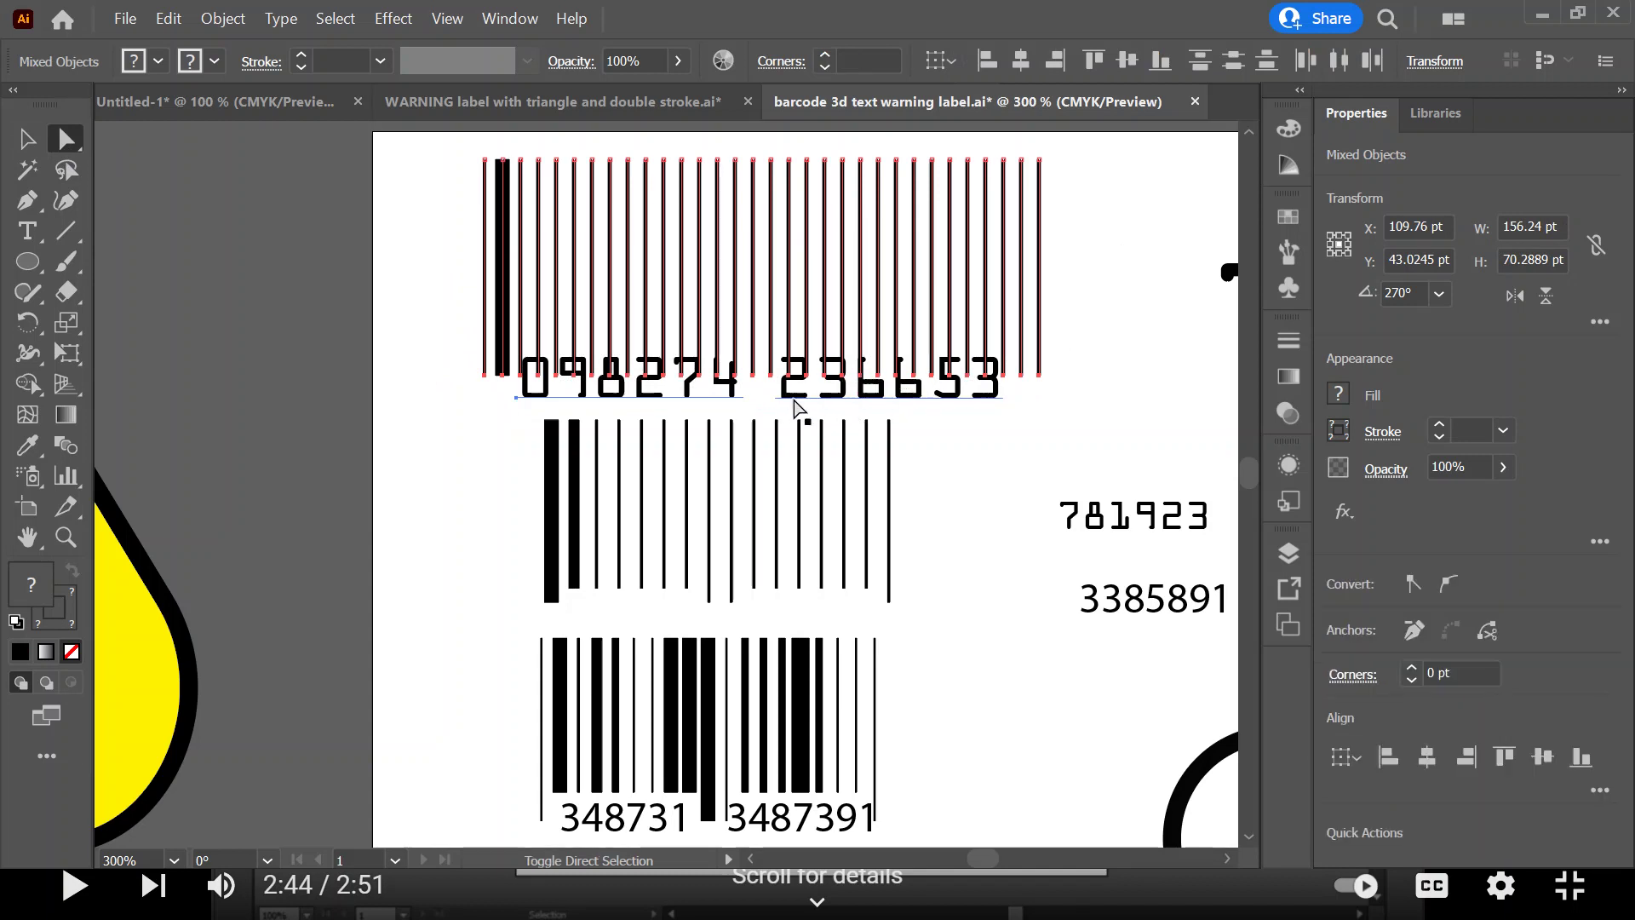
shift+click(651, 408)
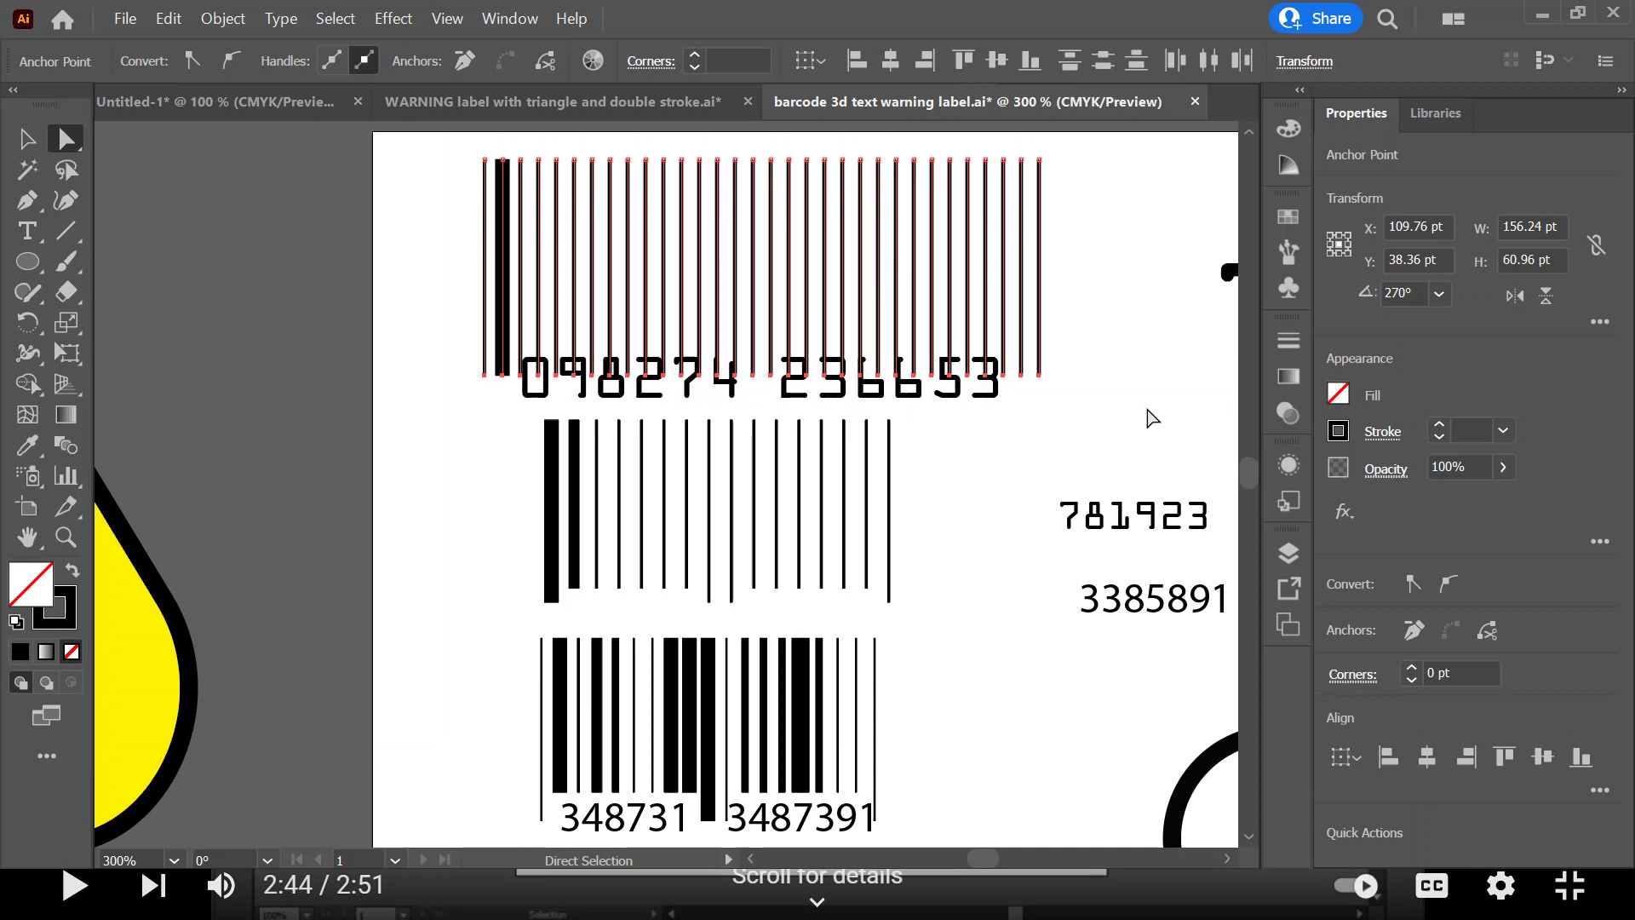
key(Up)
key(Up)
key(Up)
key(Up)
key(Up)
key(Up)
key(Up)
key(Up)
key(Up)
key(Up)
key(Up)
key(Up)
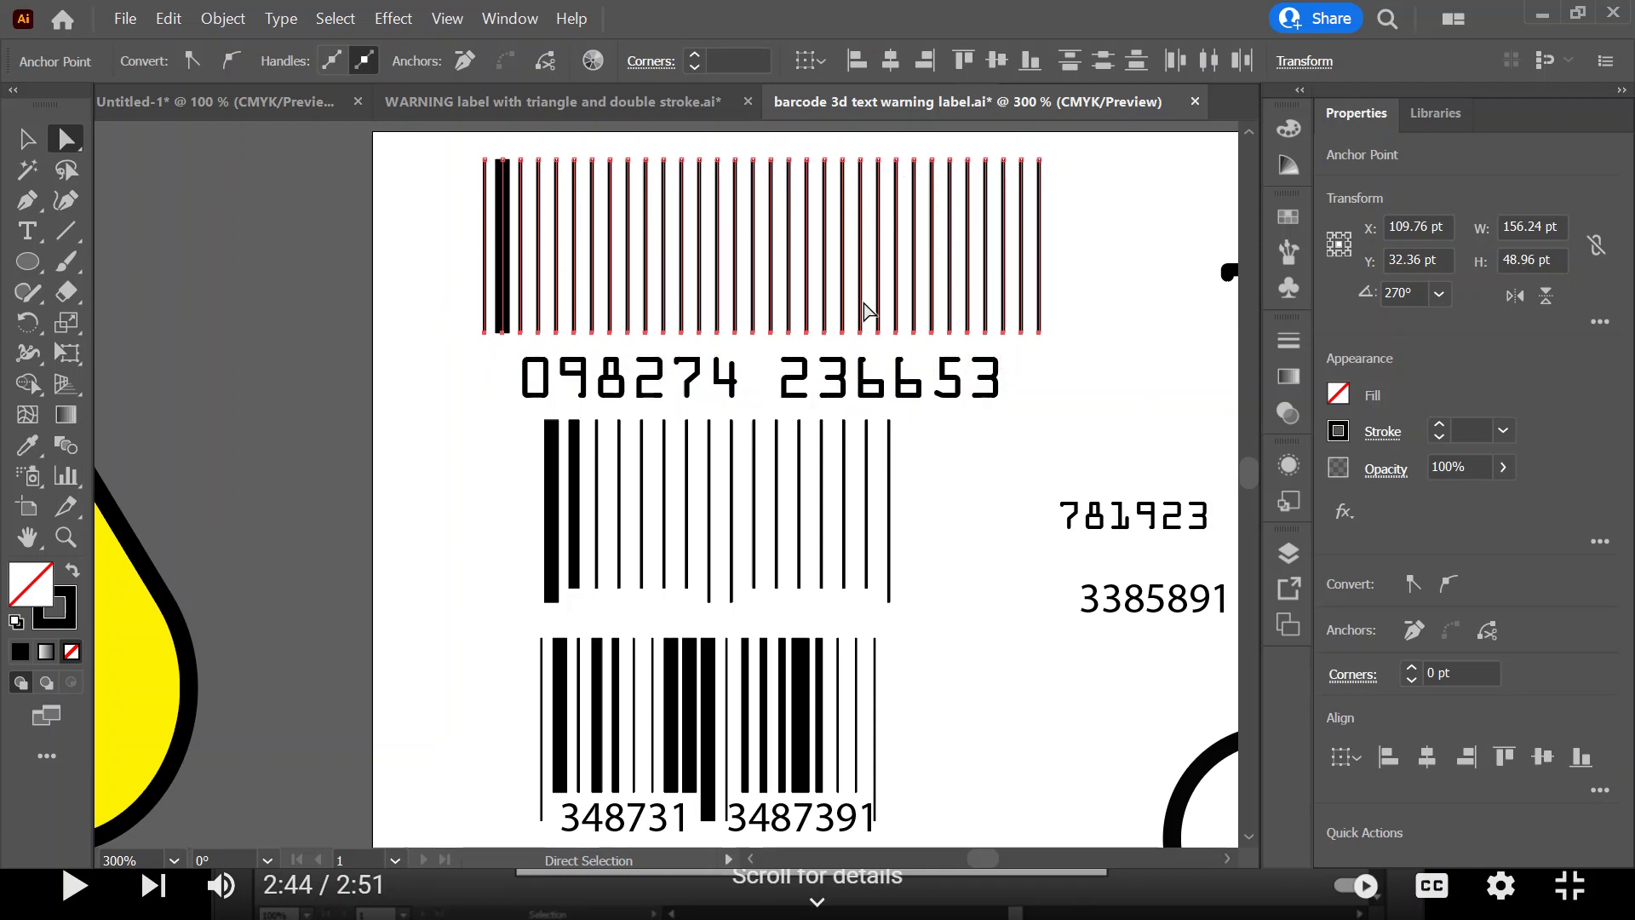
drag(1022, 332, 1023, 341)
key(Down)
key(Down)
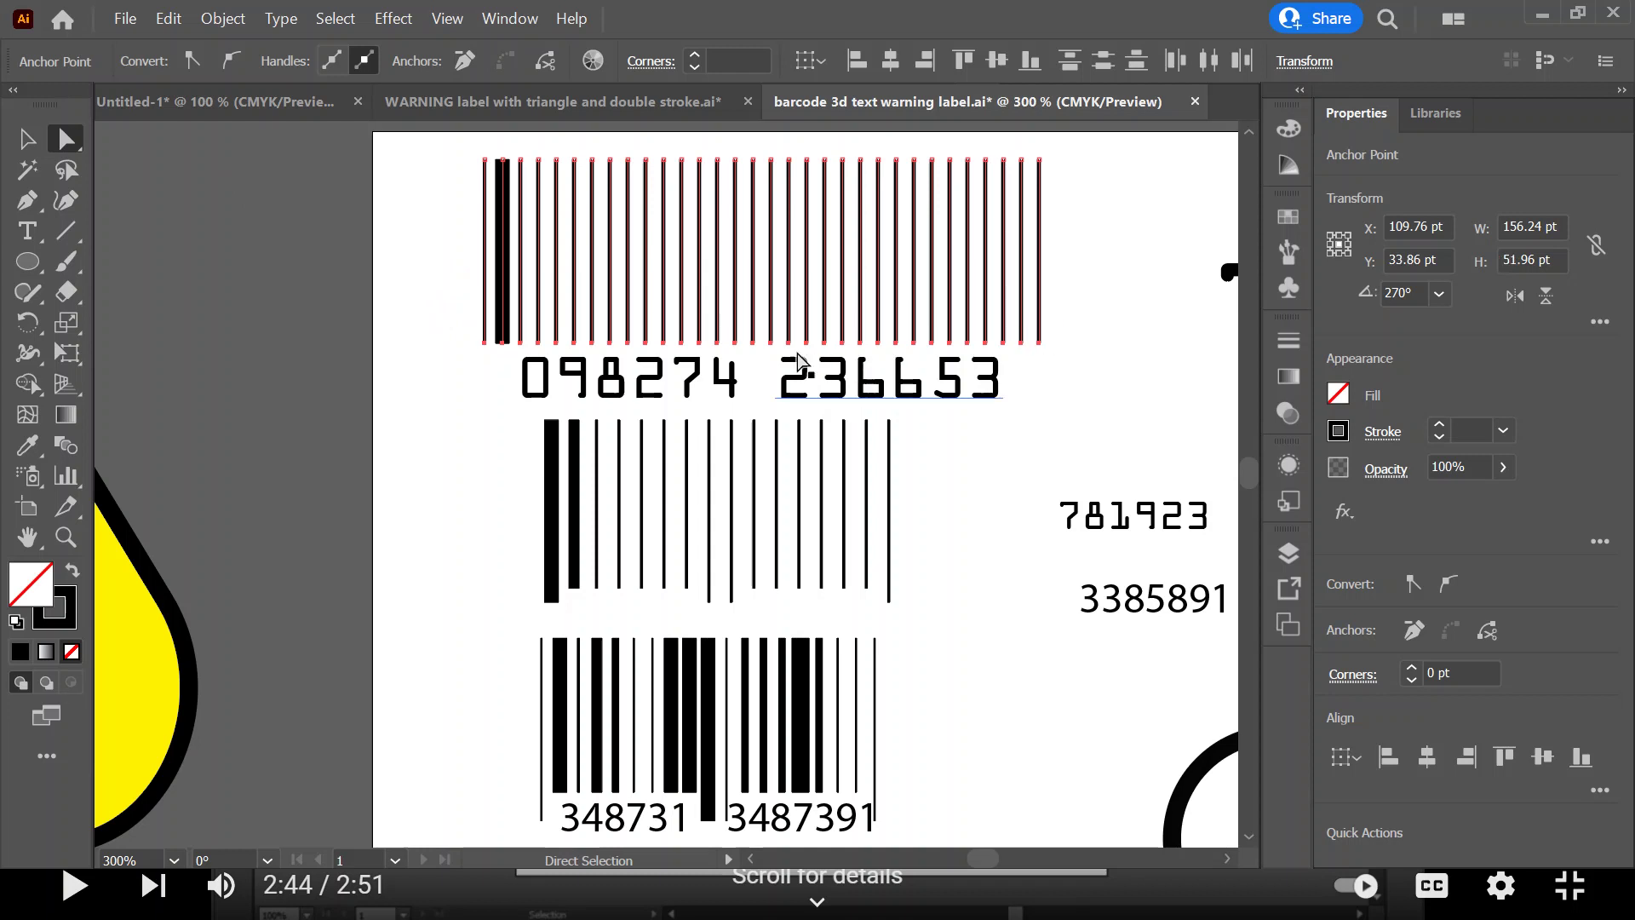
click(770, 344)
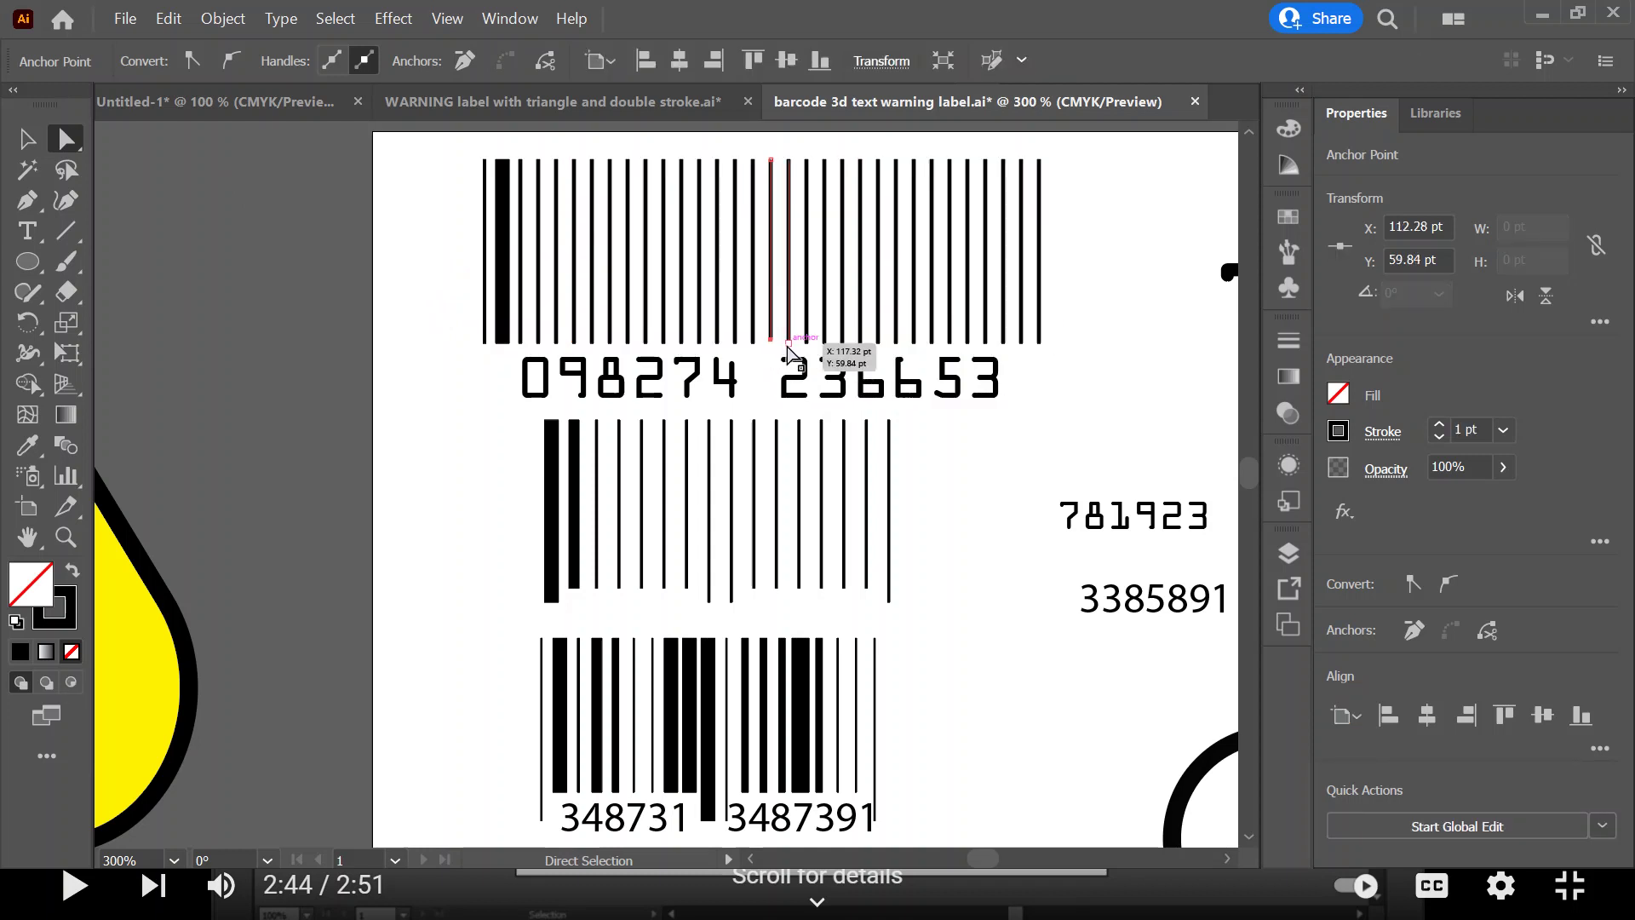
Extend the left, middle and right guard bars down to 60.96 pt beside the digits
key(Up)
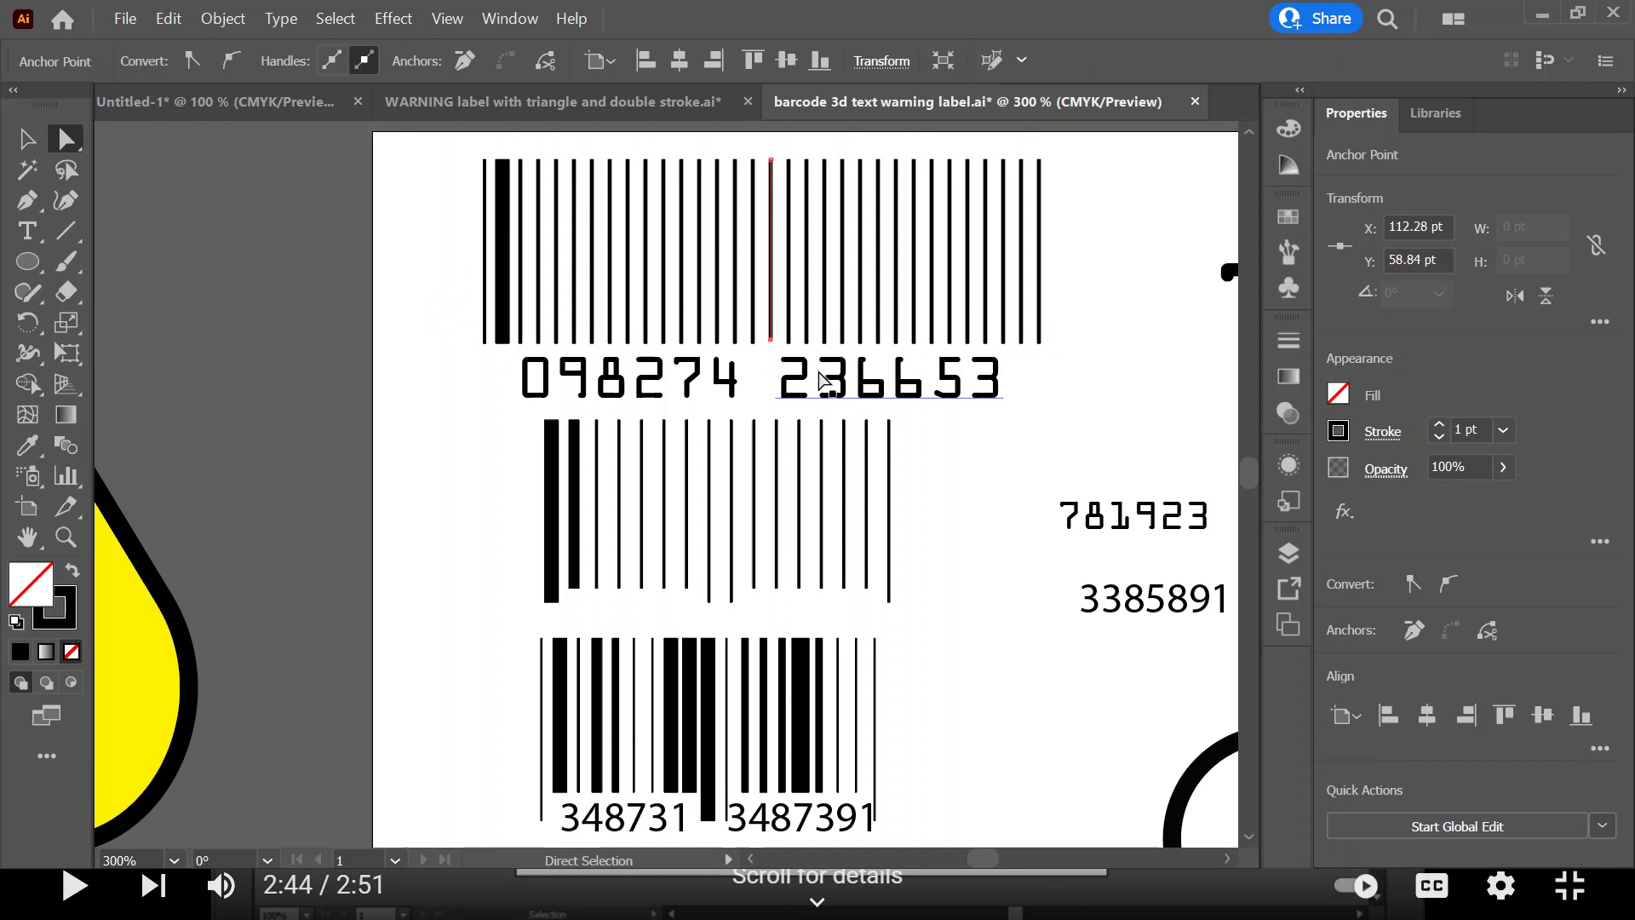
key(Down)
key(Down)
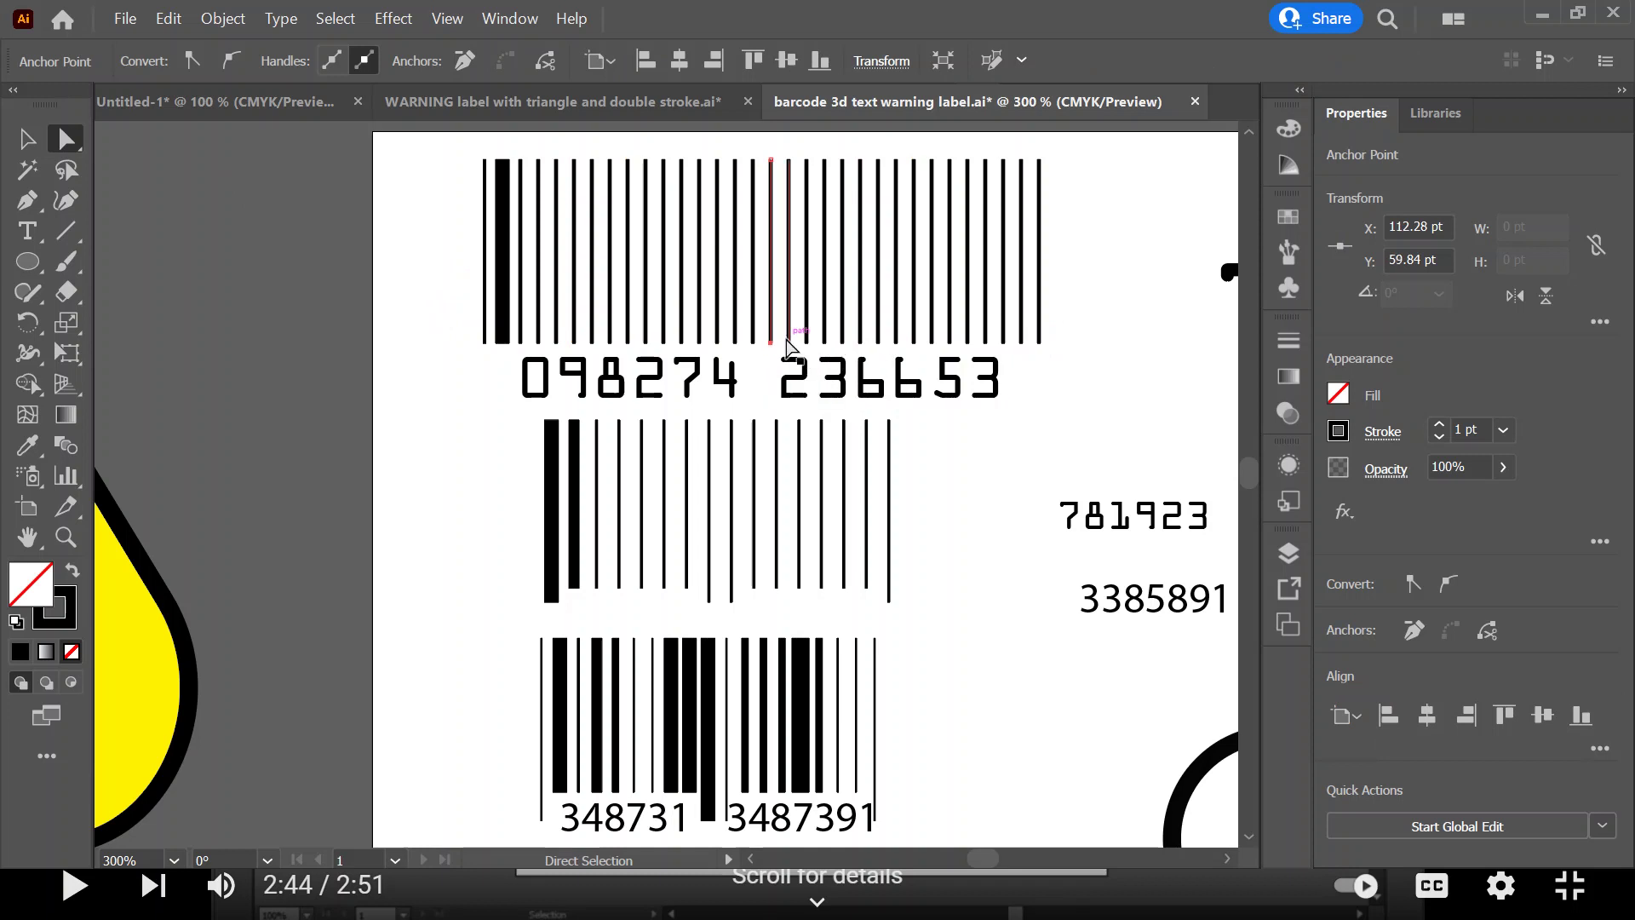
shift+click(789, 341)
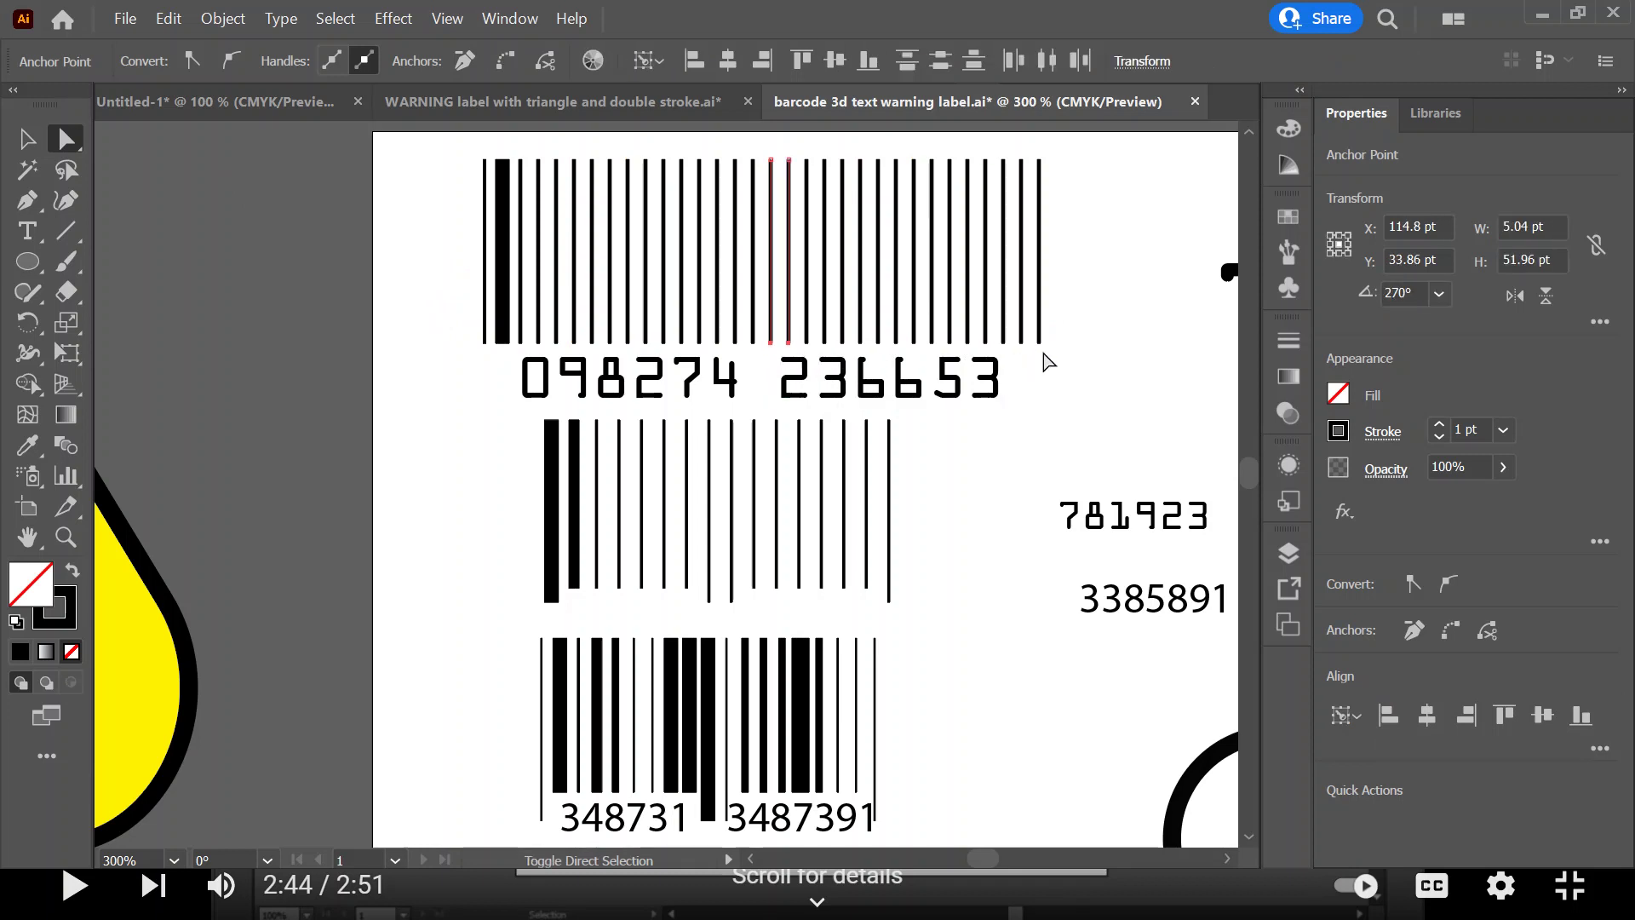
shift+click(1039, 342)
shift+click(1021, 342)
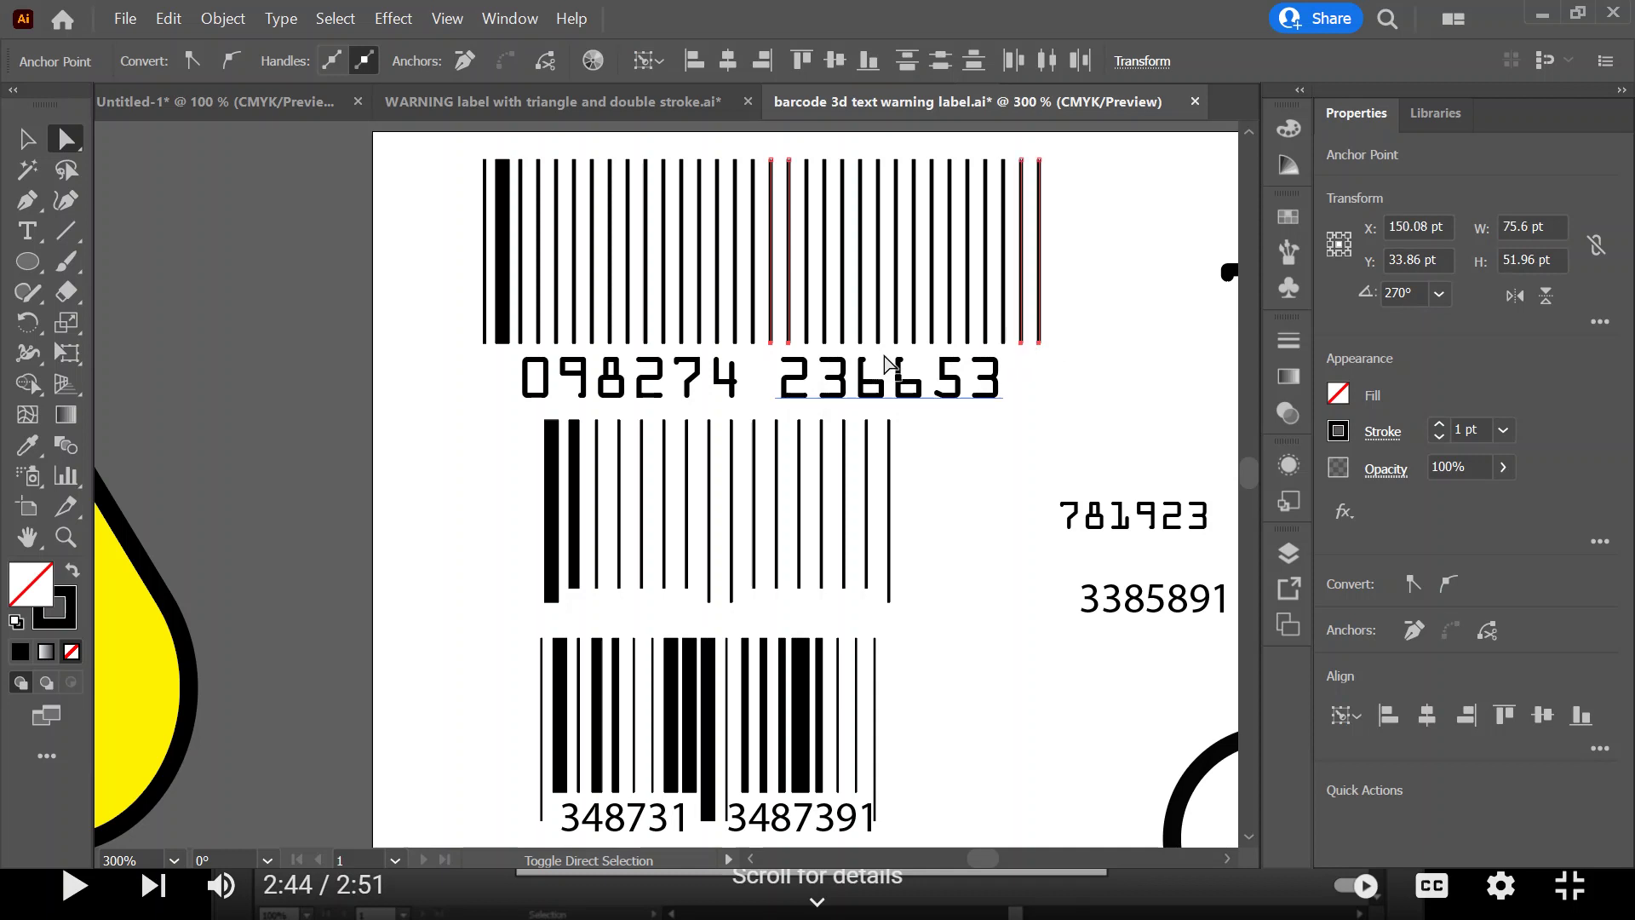
shift+click(503, 345)
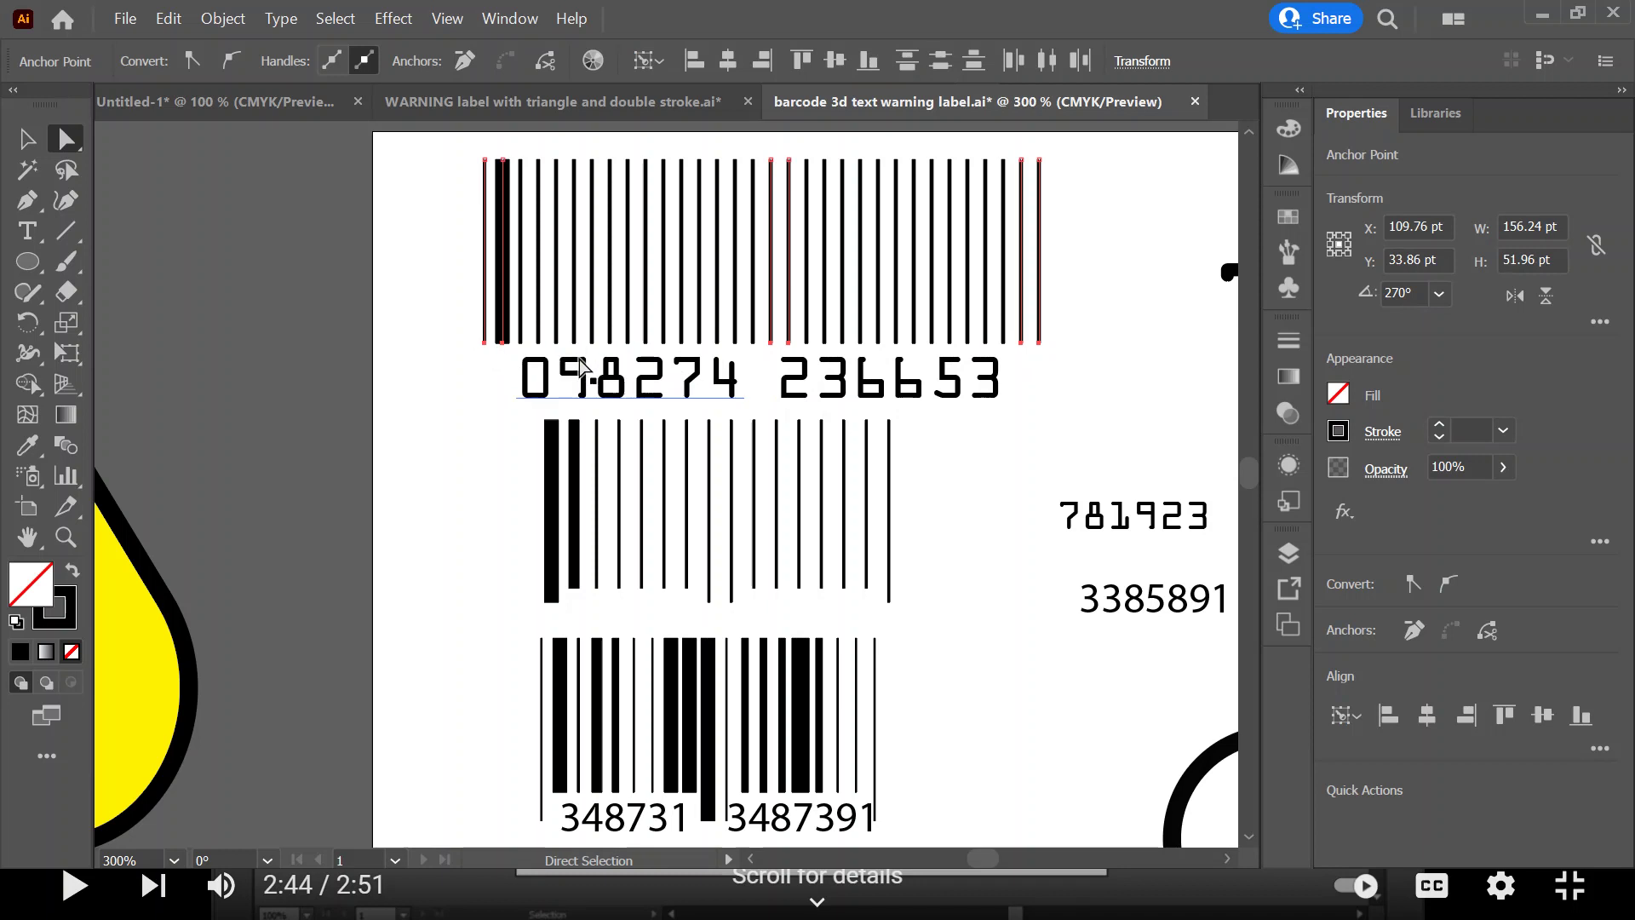
key(Down)
key(Down)
key(Down)
key(Down)
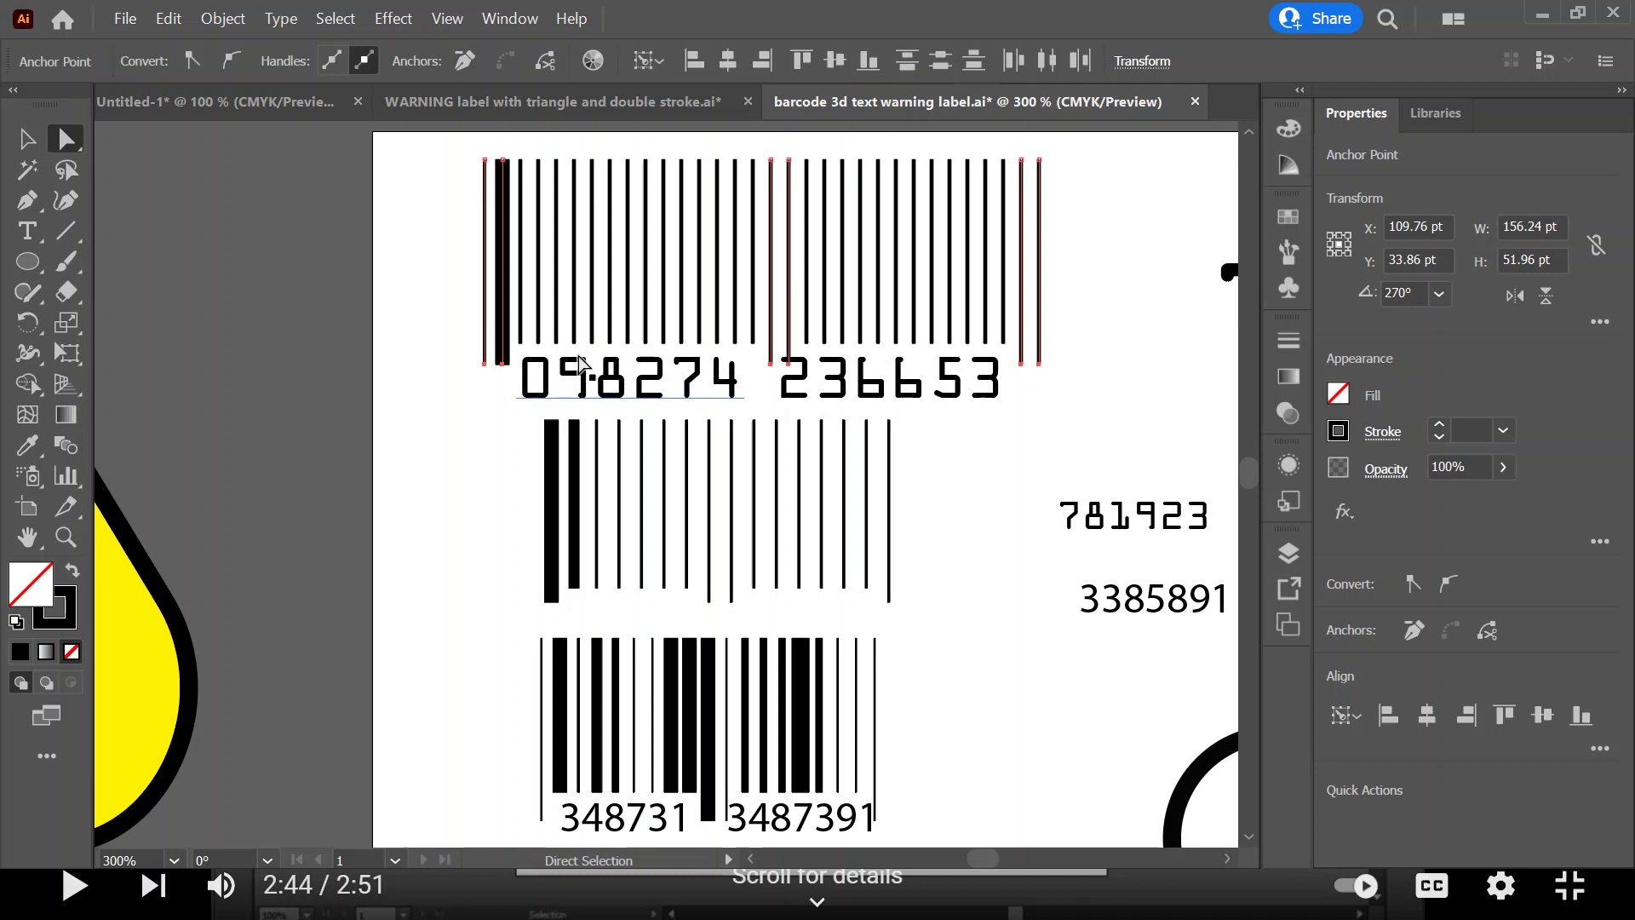
key(Down)
key(Down)
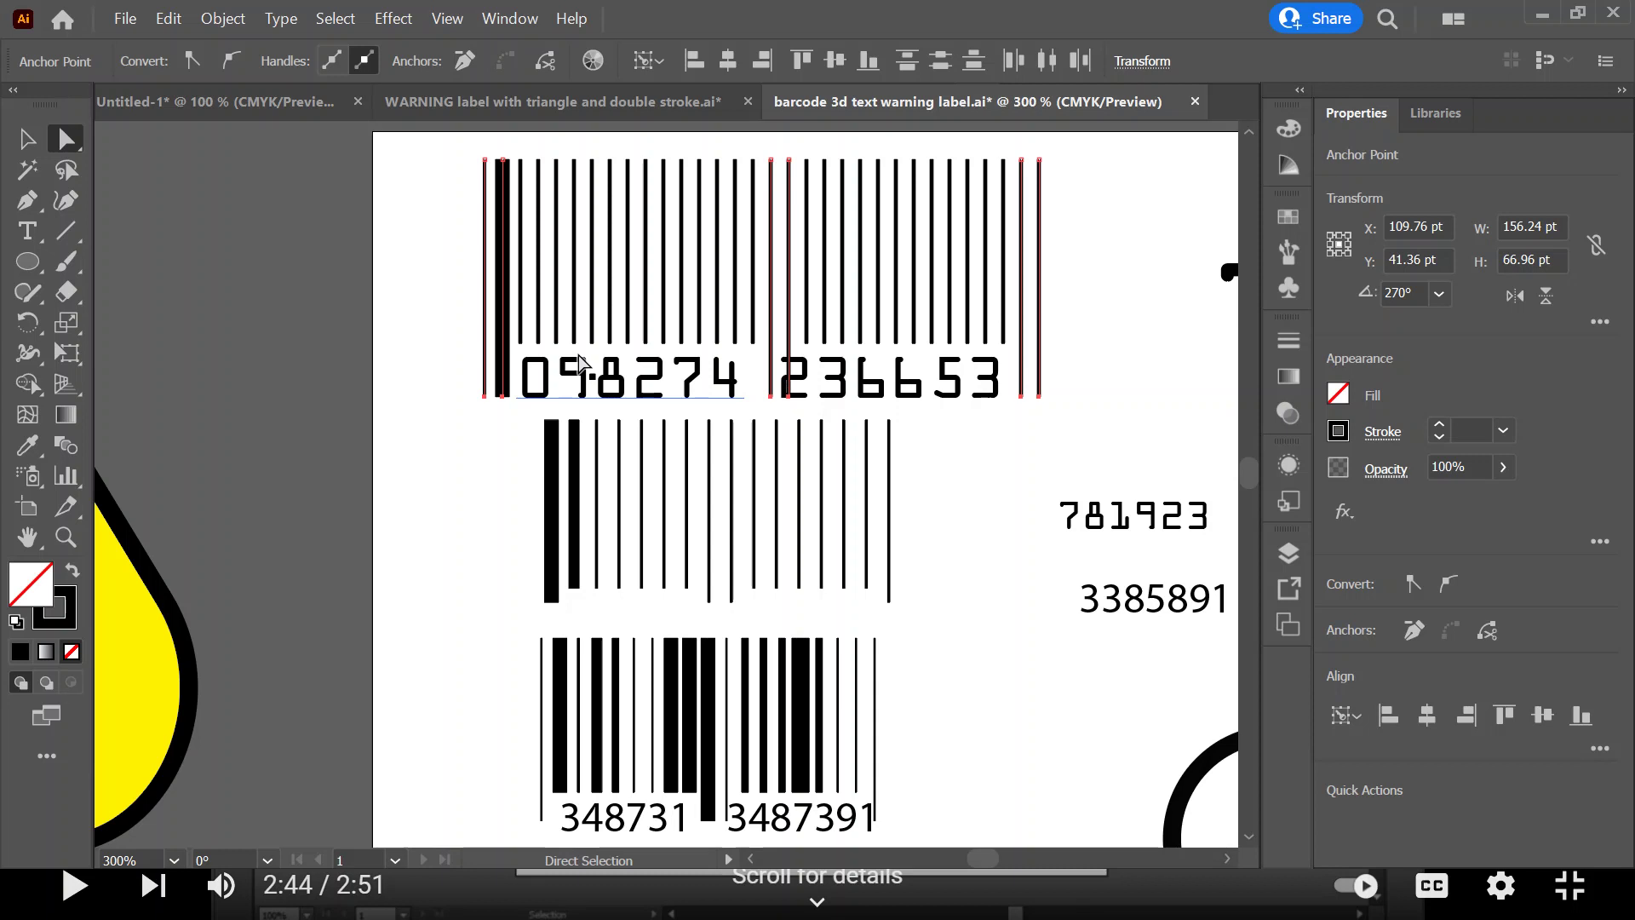
key(Up)
key(Up)
scroll(579, 366, down, 10)
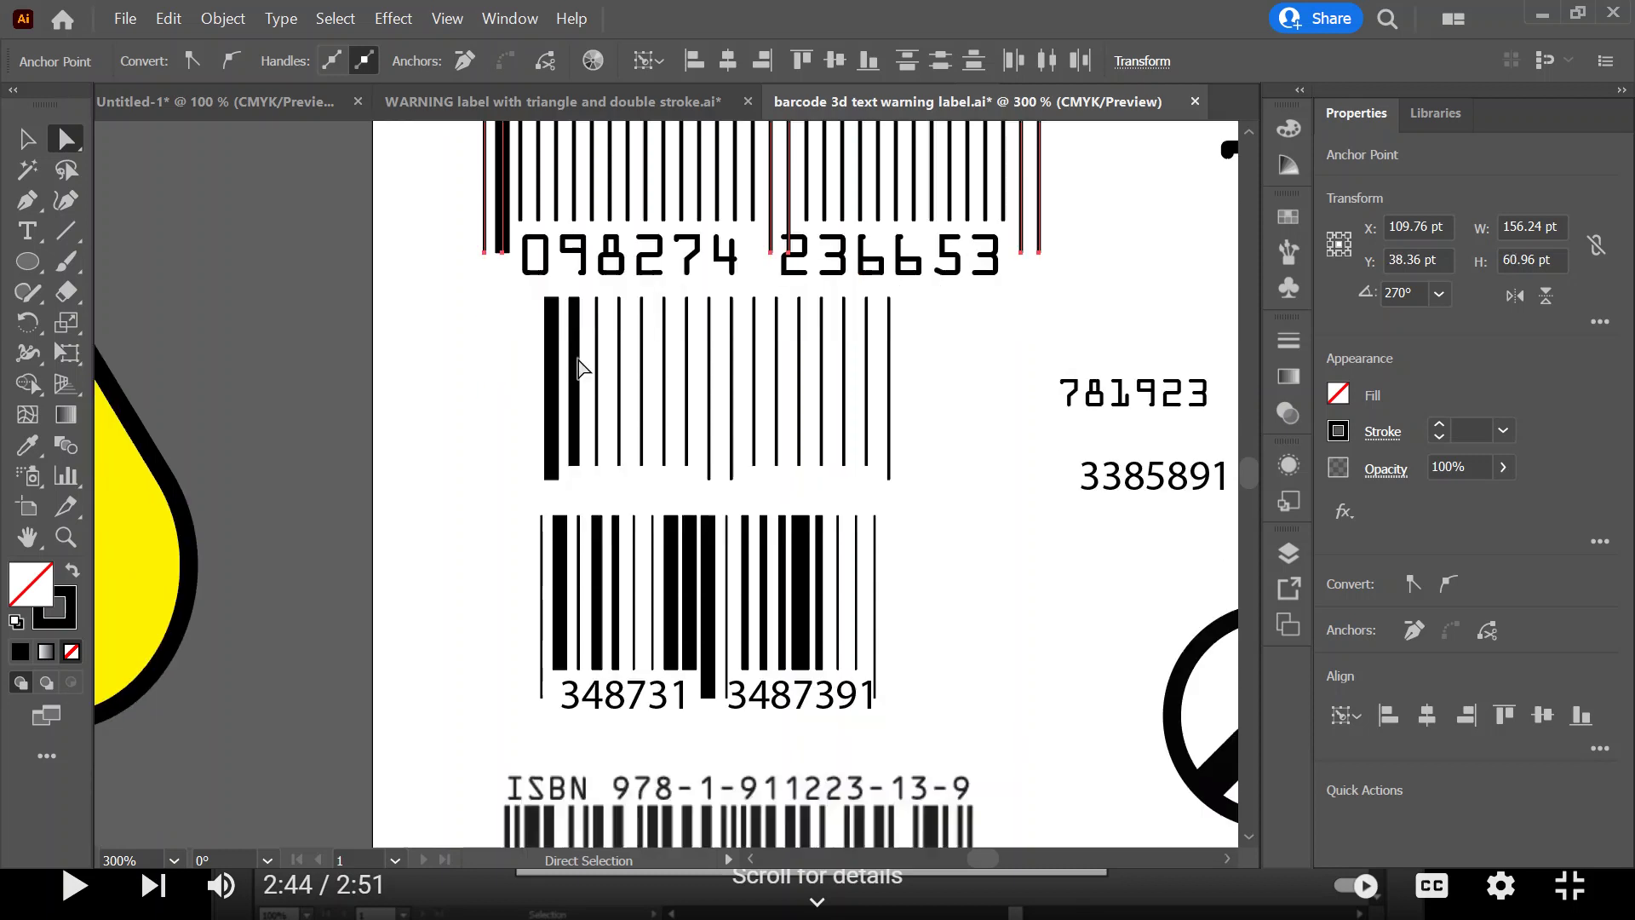
scroll(575, 375, up, 10)
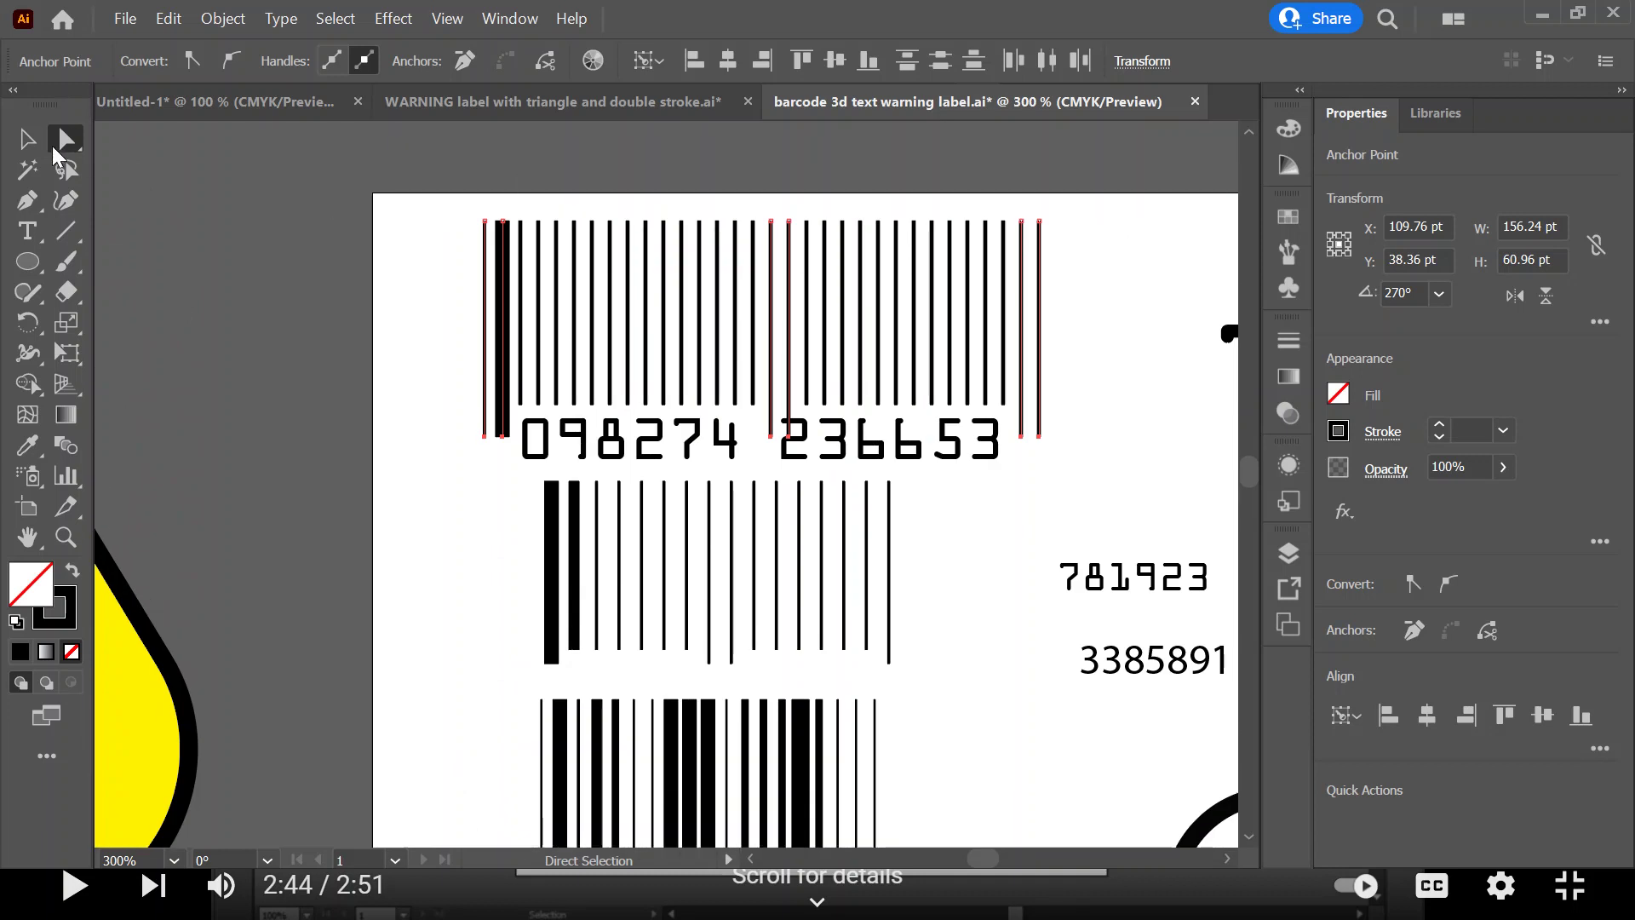
Raise the bottom anchors of the top barcode's two center bars level with the regular bars, then deselect
click(26, 139)
click(905, 457)
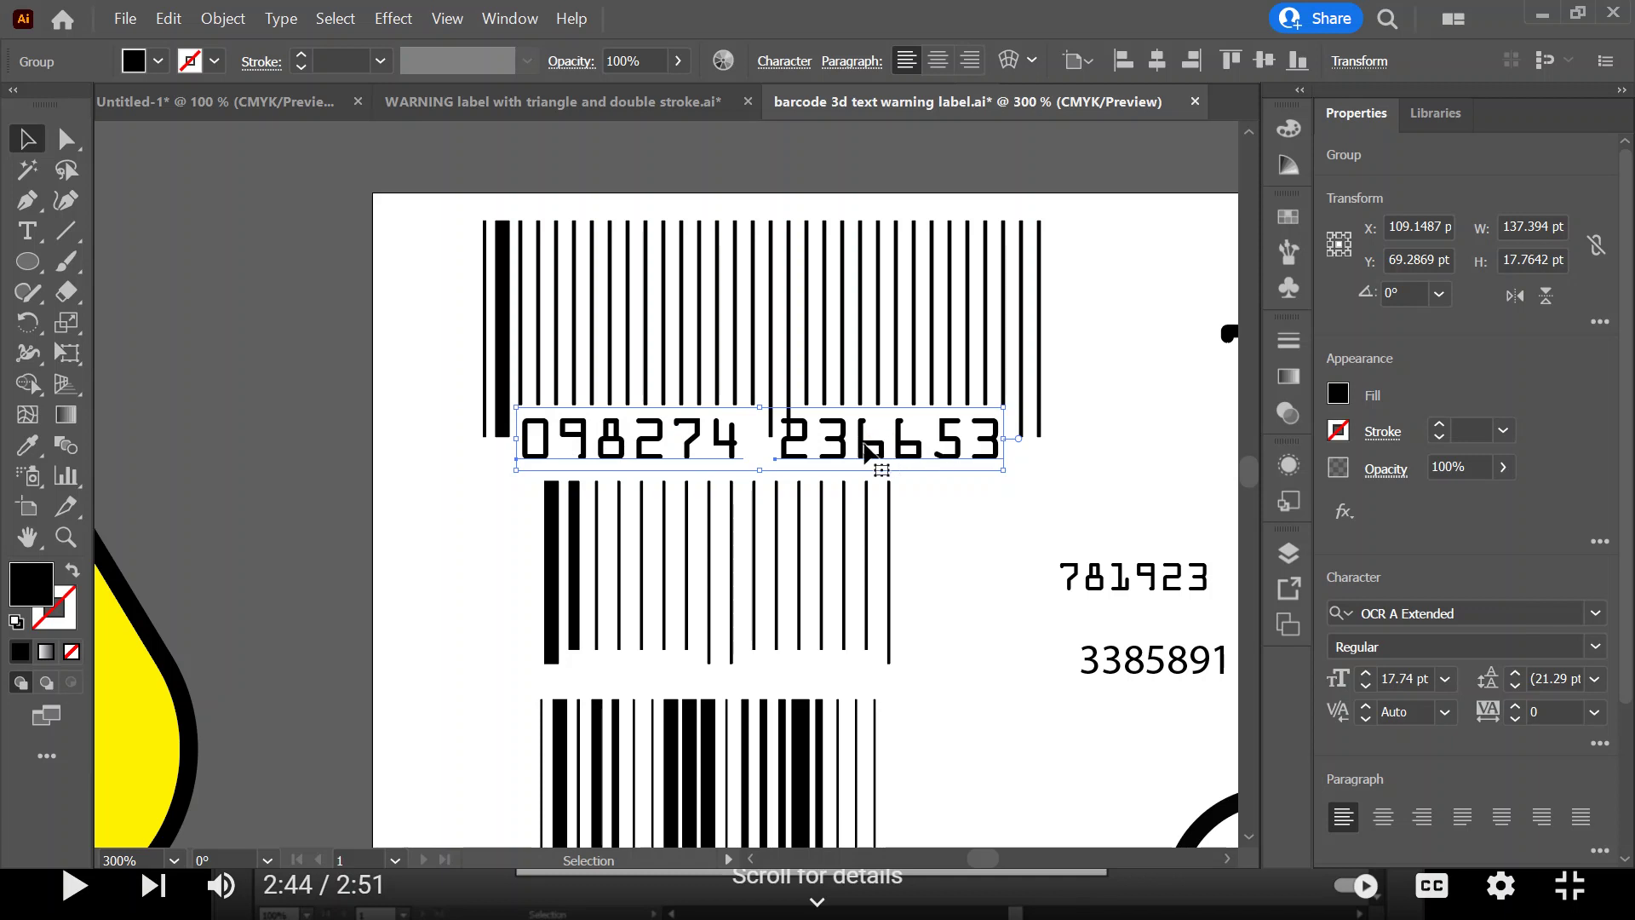
key(a)
click(754, 400)
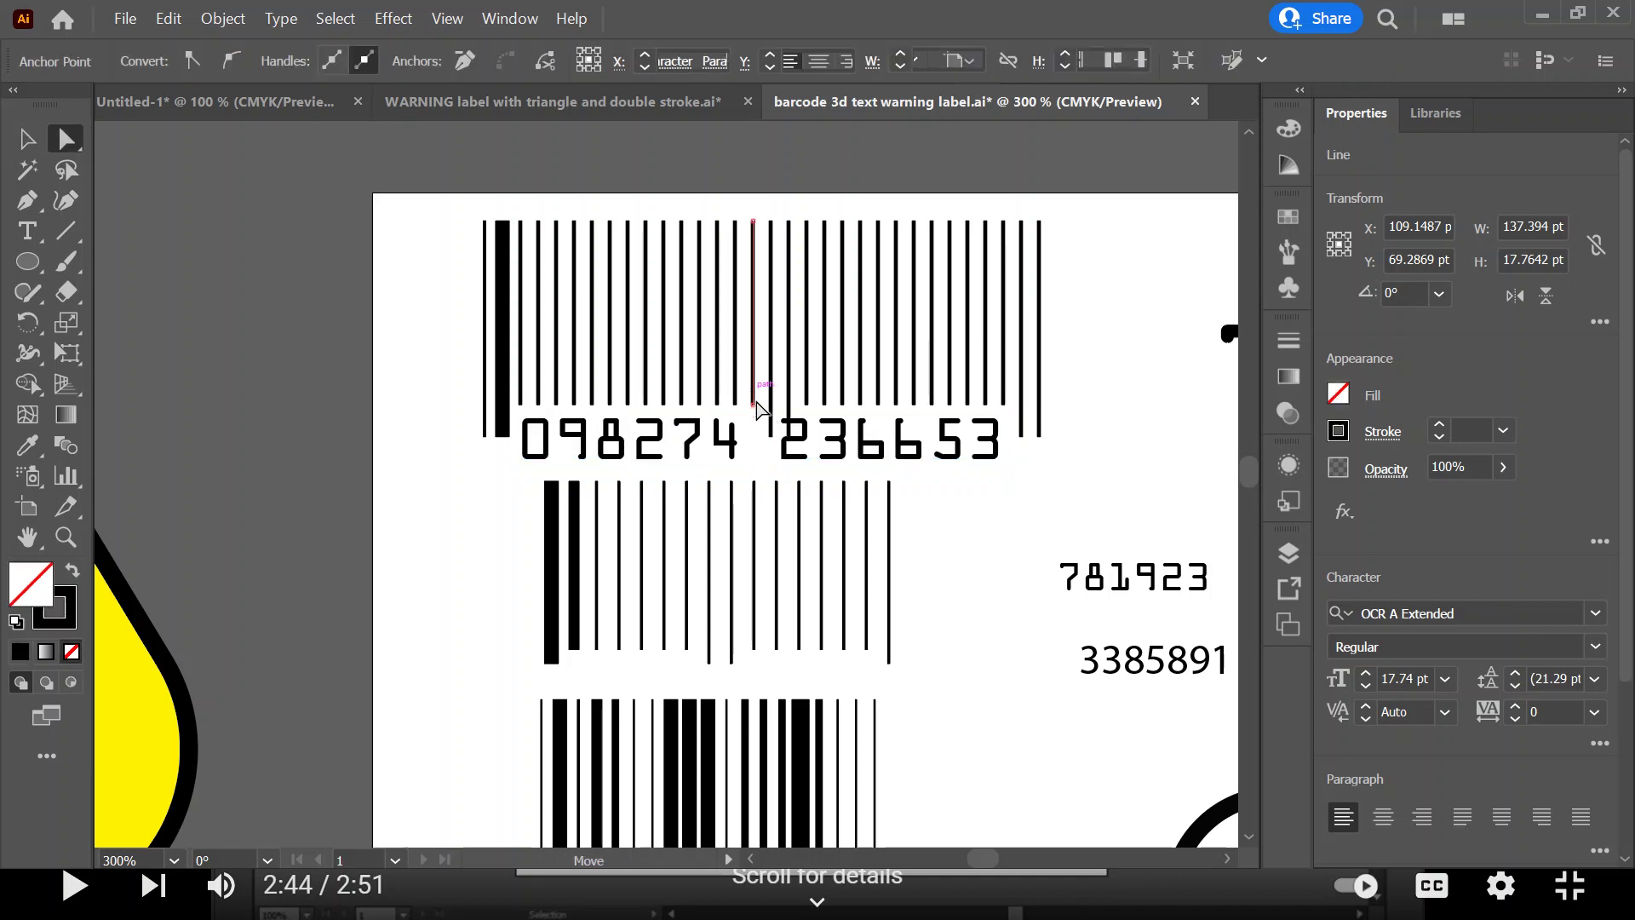
click(756, 405)
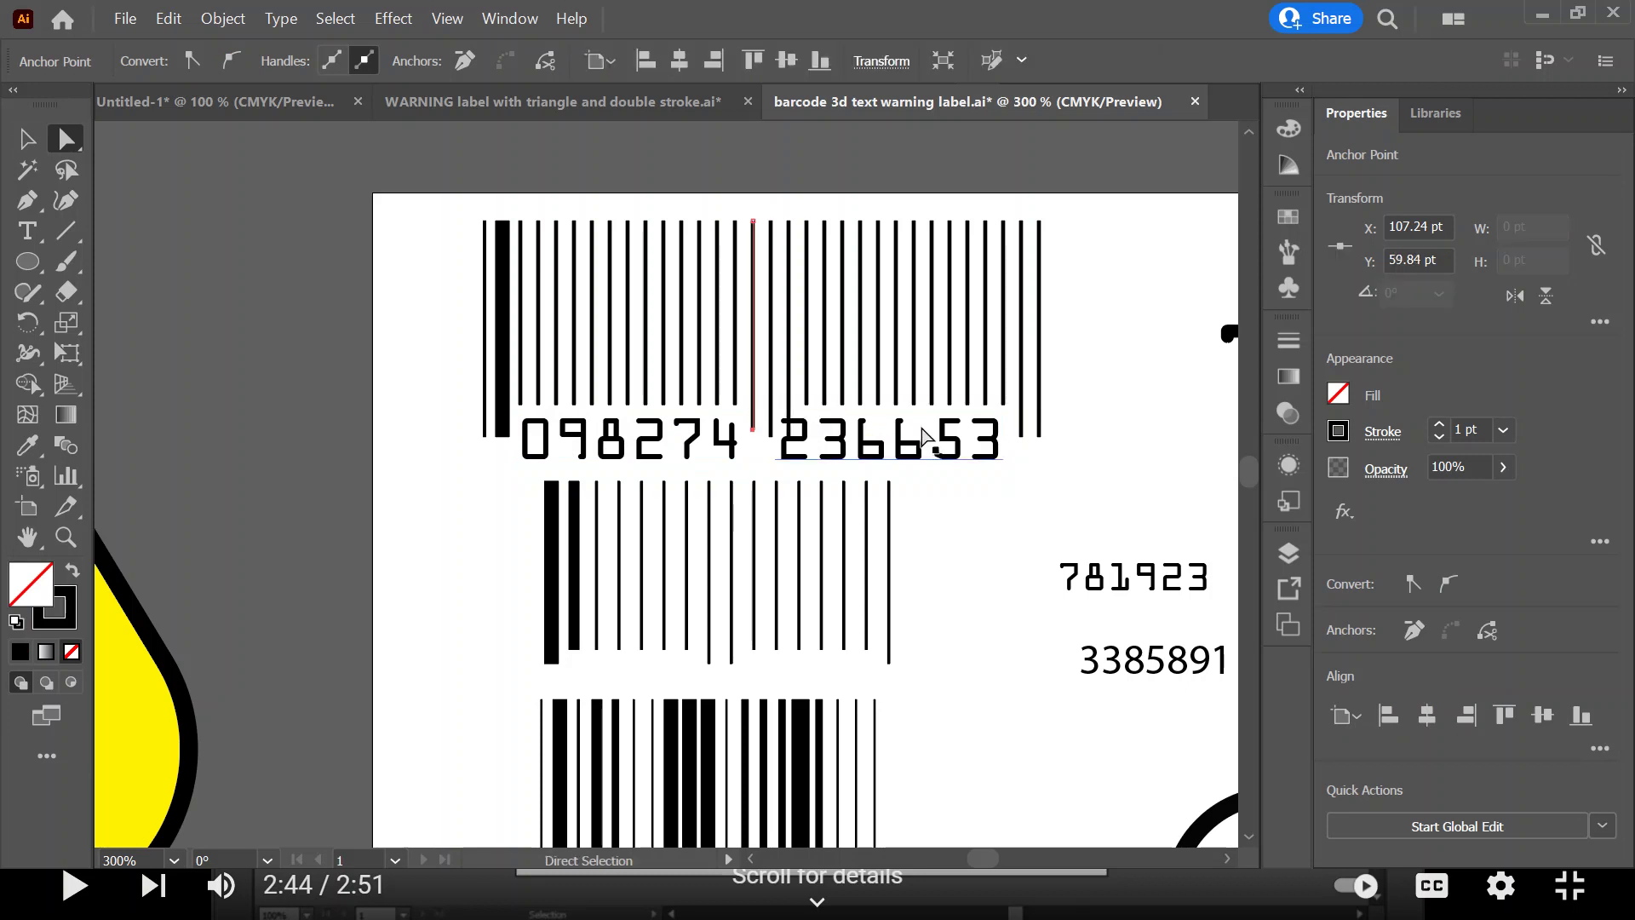
drag(799, 447, 792, 448)
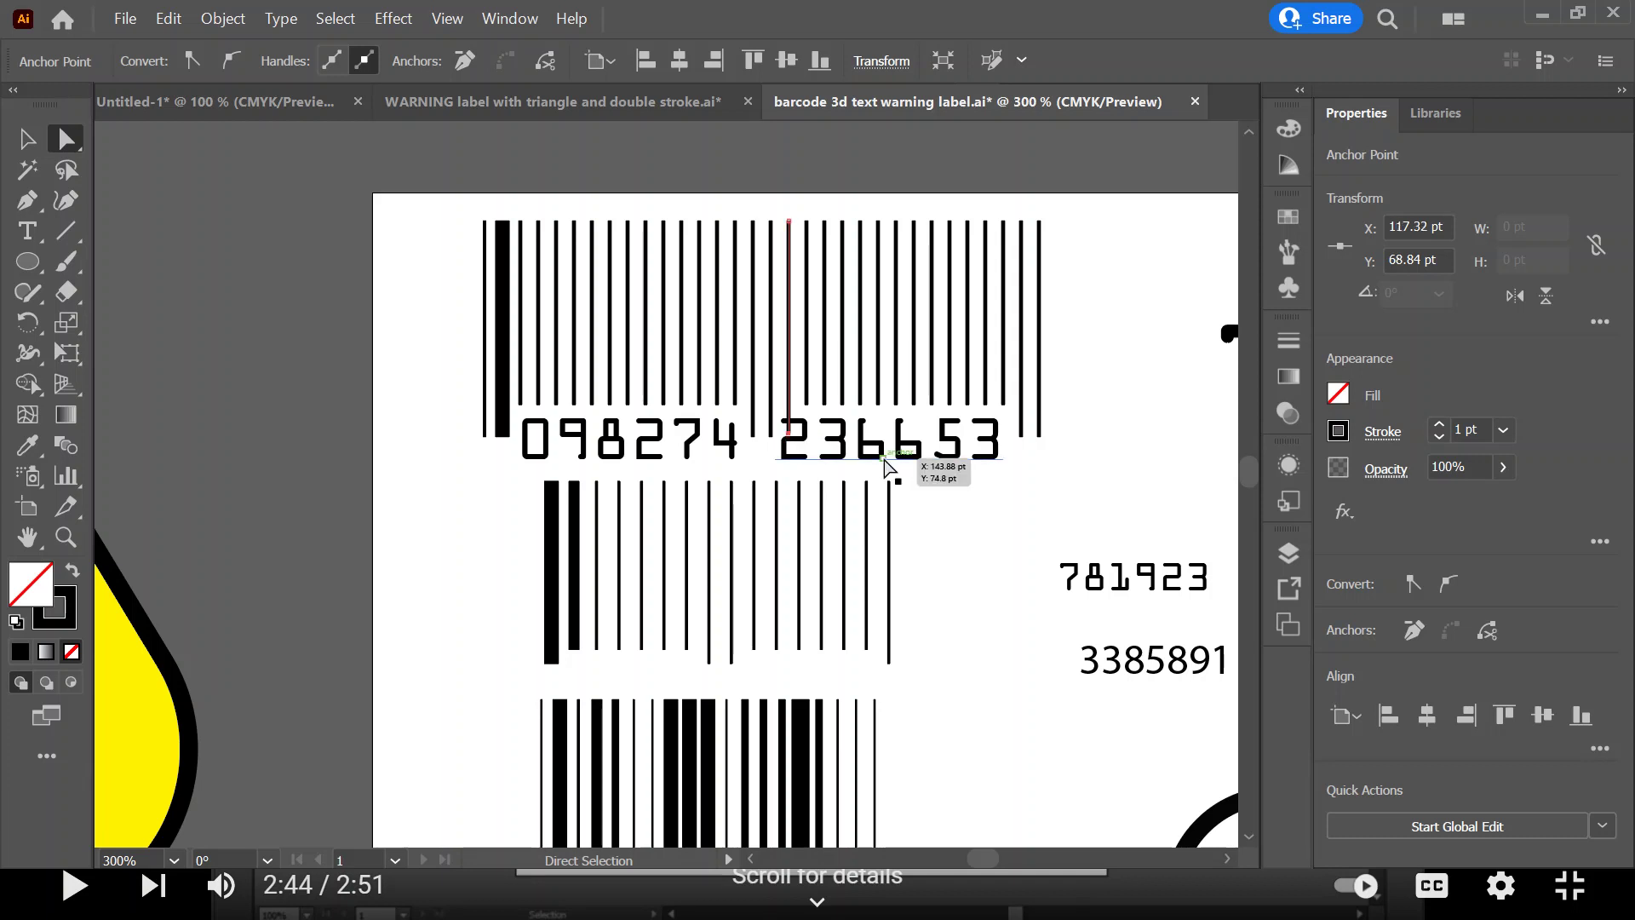
key(Up)
key(Up)
key(Up)
key(Up)
key(Up)
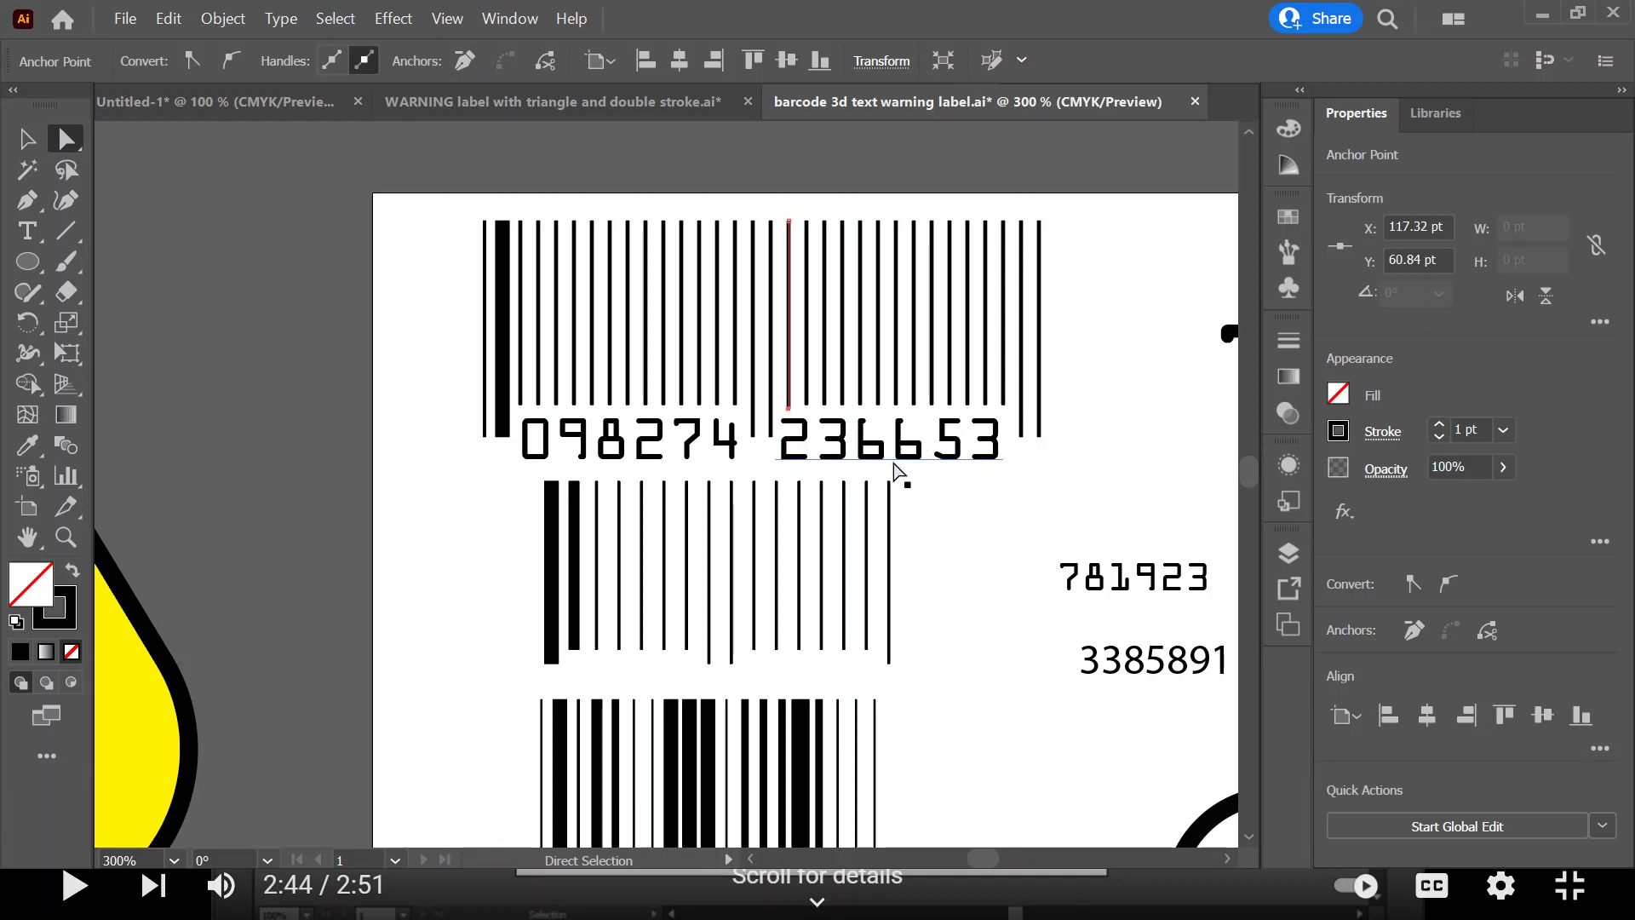
key(Up)
click(25, 138)
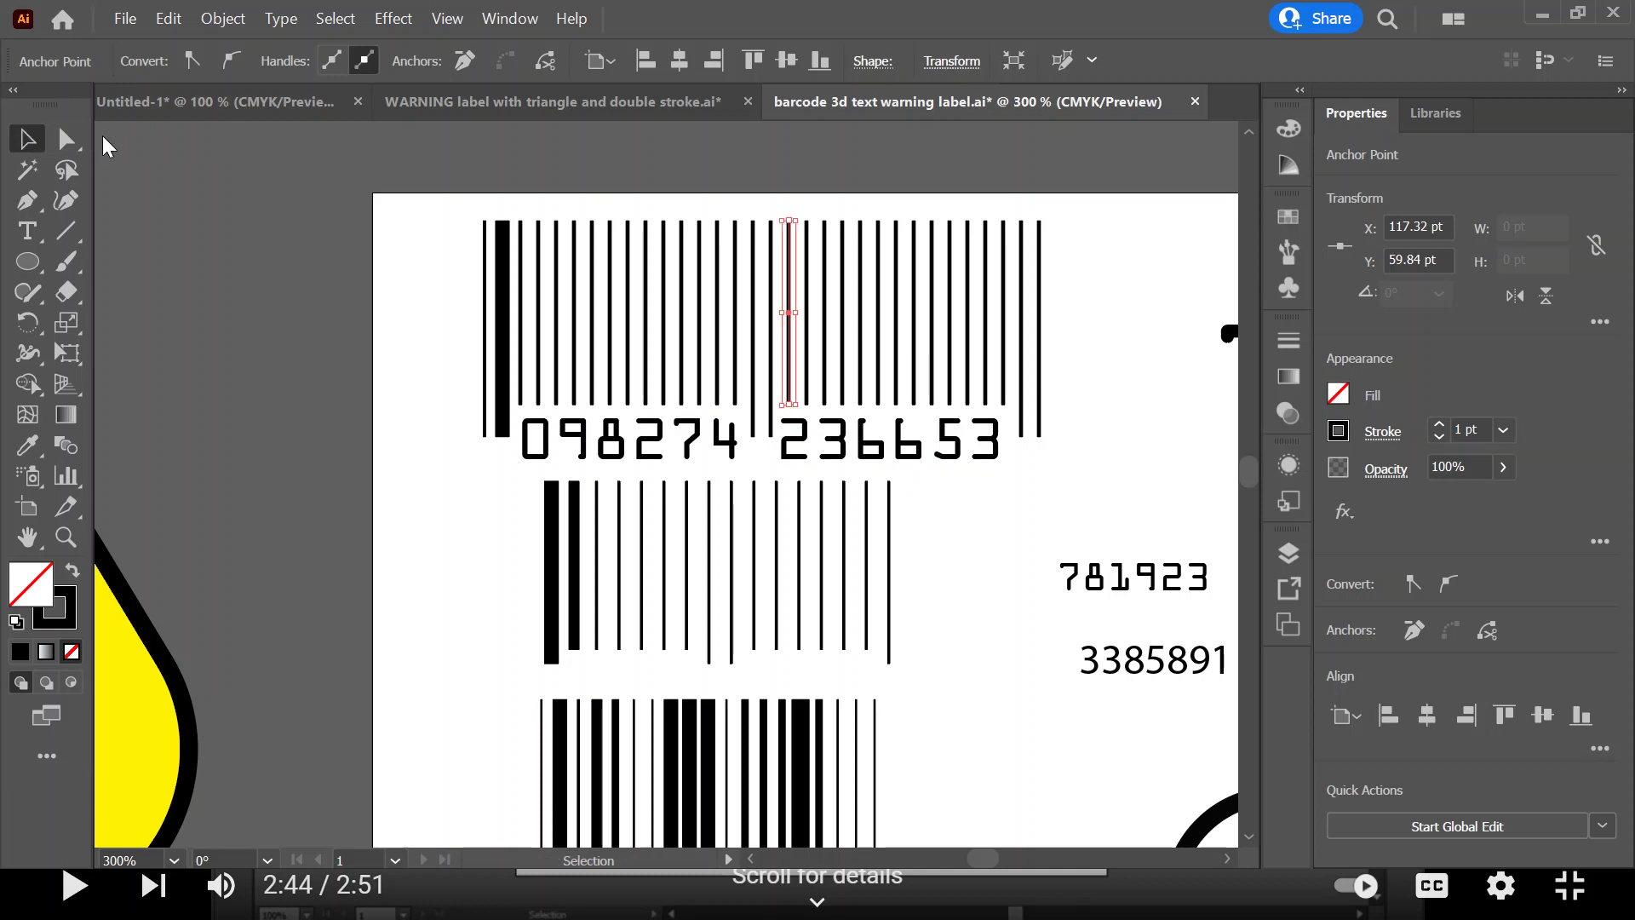
click(303, 190)
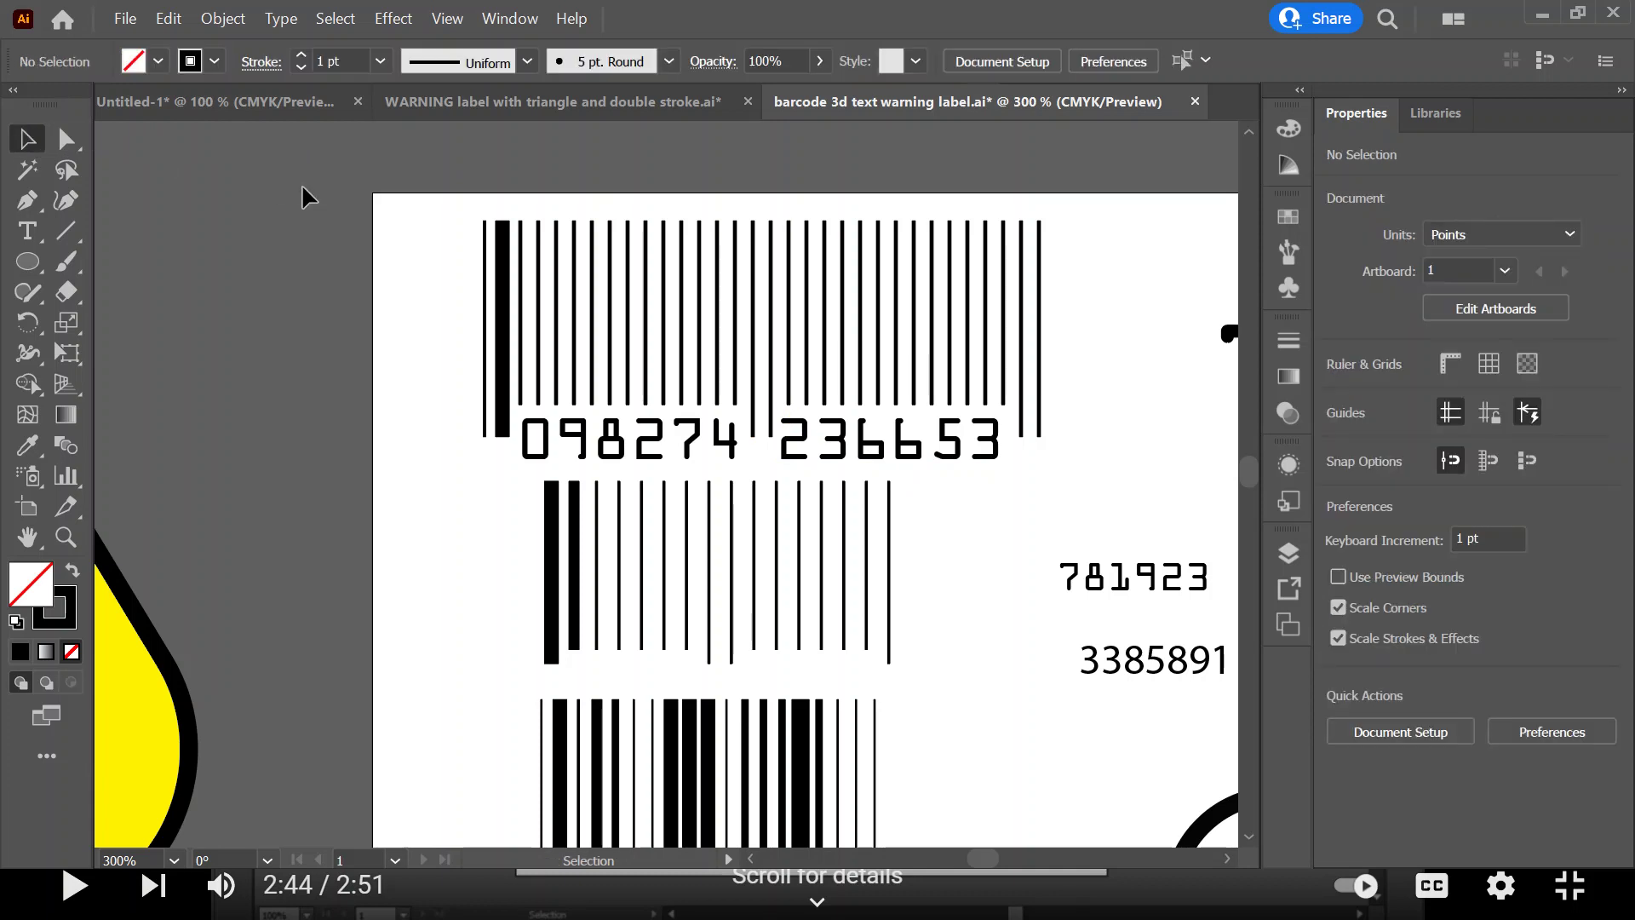